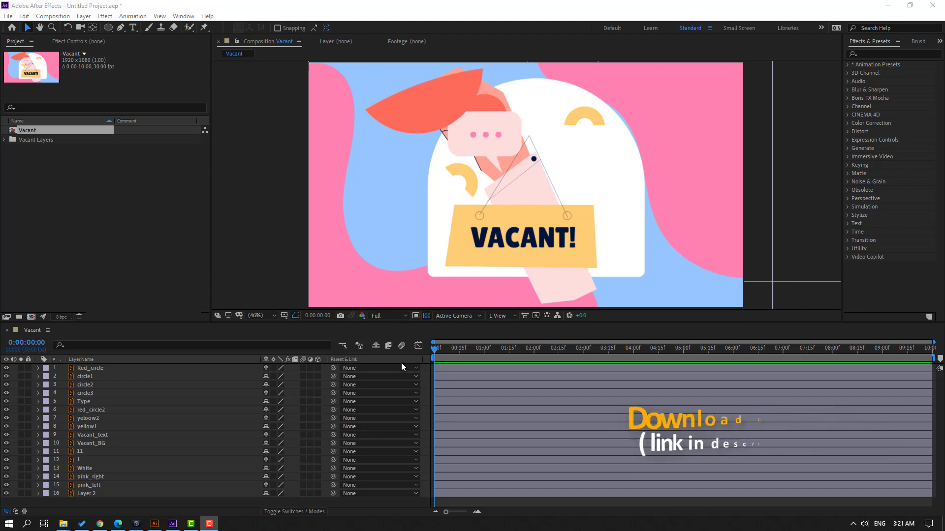
# Rename the bottom layer, Layer 2, as BG and lock it.
pyautogui.click(83, 495)
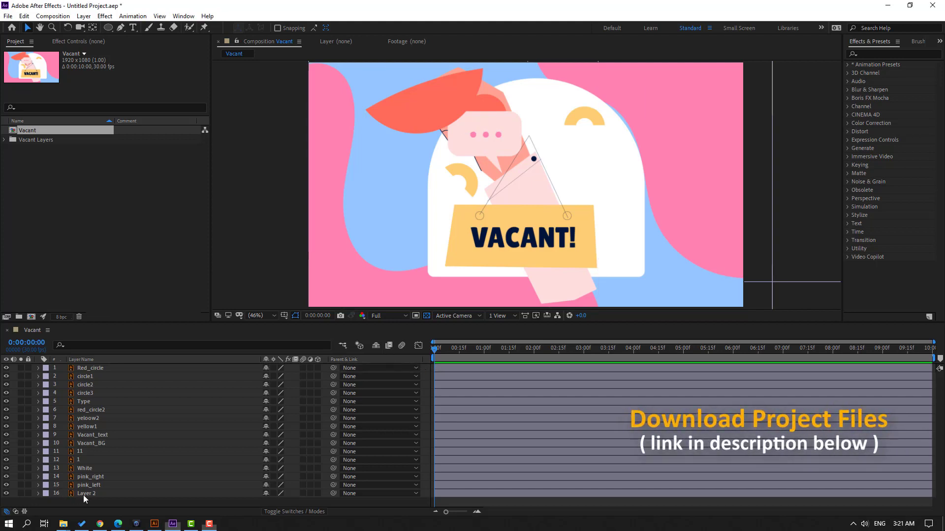
pyautogui.press('Return')
pyautogui.write('BG')
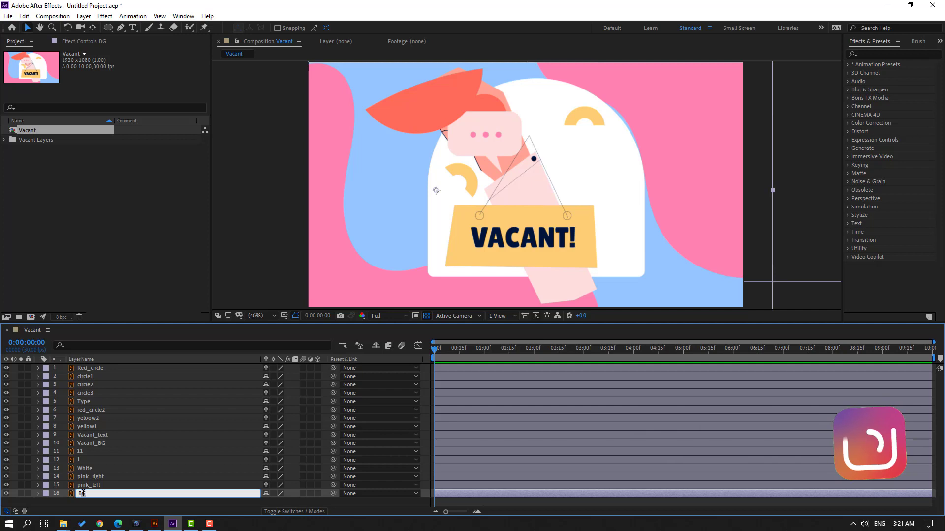
pyautogui.press('Return')
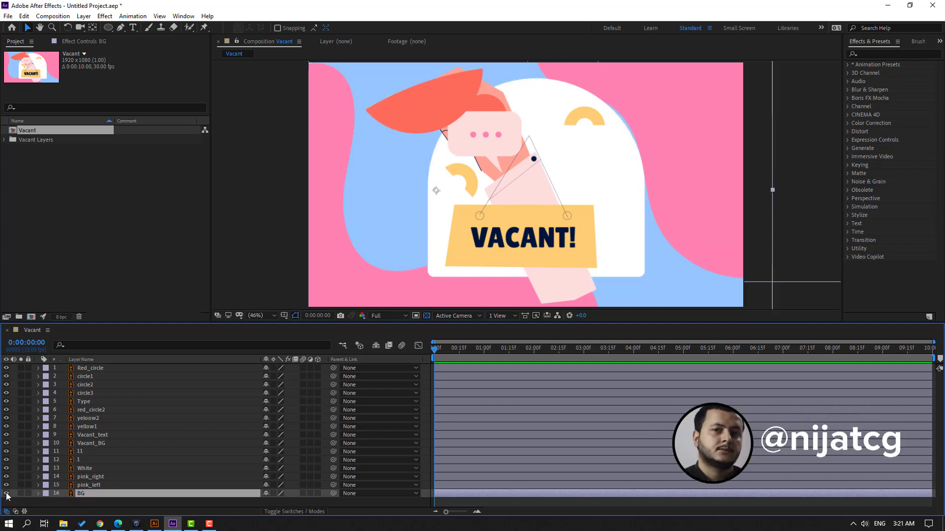
pyautogui.click(28, 493)
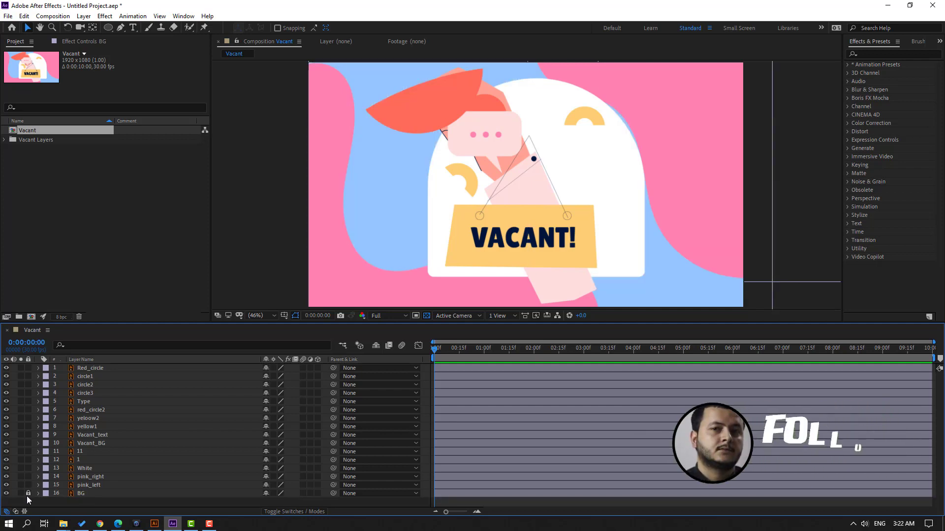
# Find the Wave Warp effect and apply it to the pink_left layer.
pyautogui.click(94, 486)
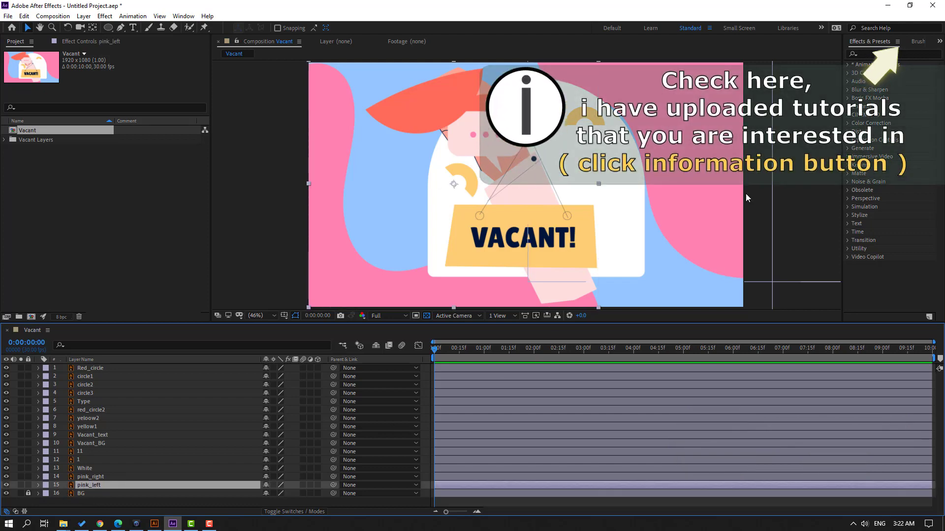
pyautogui.click(885, 53)
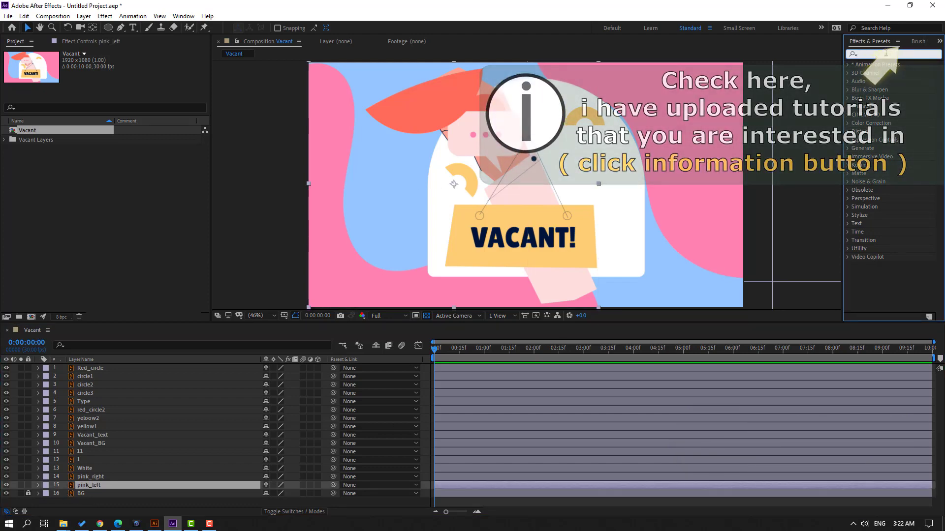
pyautogui.write('wave')
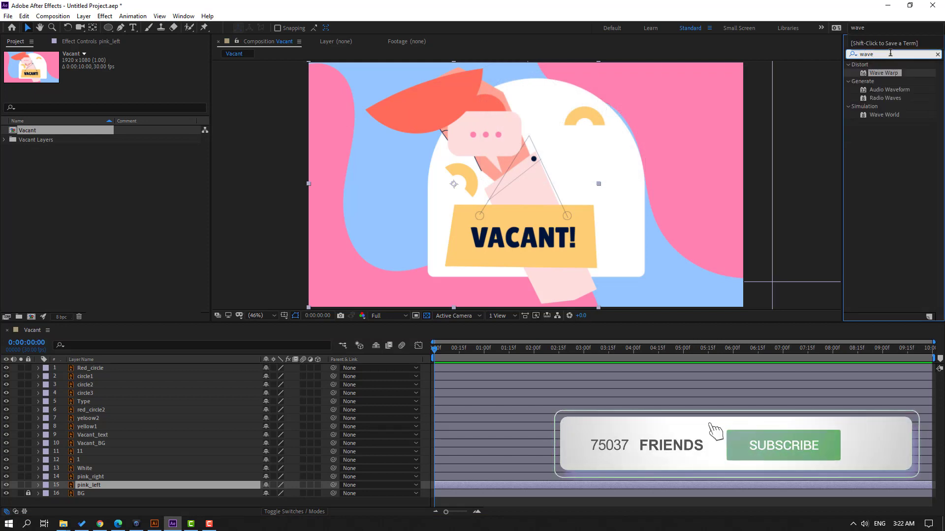
pyautogui.moveTo(883, 73)
pyautogui.mouseDown()
pyautogui.moveTo(371, 476)
pyautogui.moveTo(78, 491)
pyautogui.moveTo(93, 487)
pyautogui.mouseUp()
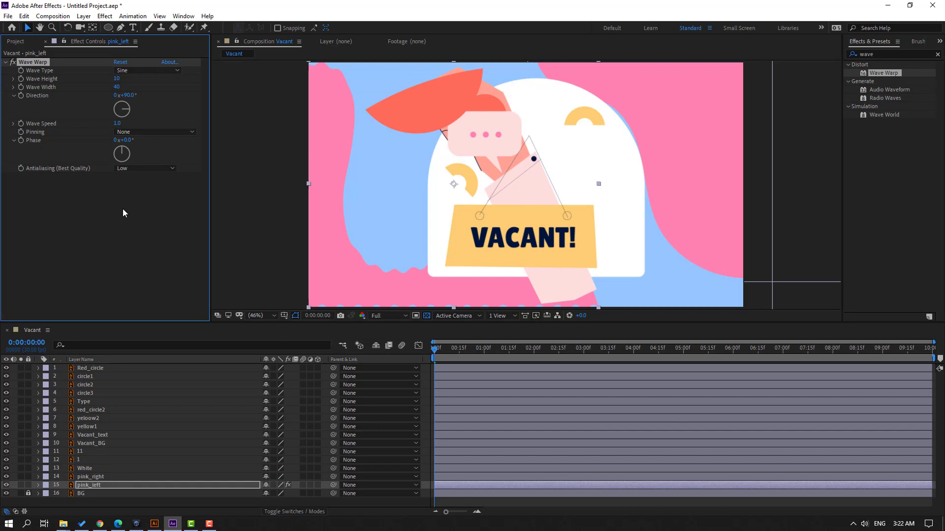
# Set pink_left's Wave Warp height to 5 and width to 61, and preview the motion.
pyautogui.click(117, 79)
pyautogui.click(115, 79)
pyautogui.write('5')
pyautogui.press('Return')
pyautogui.press('space')
pyautogui.click(448, 354)
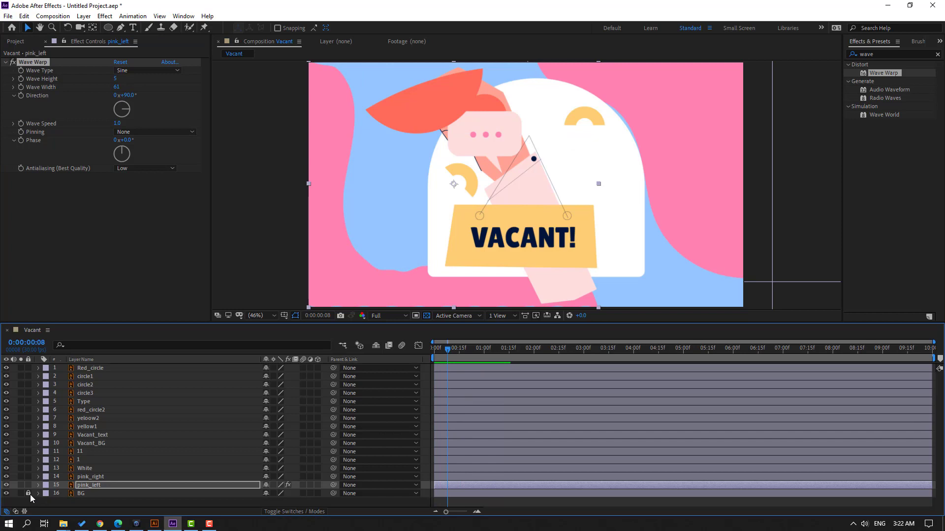
# Solo pink_left and tune its Wave Warp to height 9 and width 83 while previewing the motion.
pyautogui.click(21, 485)
pyautogui.press('space')
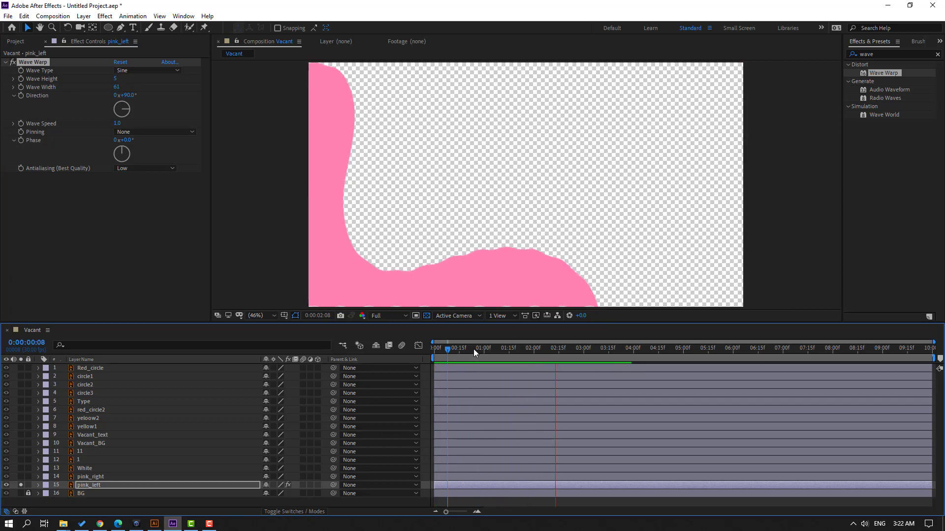
pyautogui.click(461, 348)
pyautogui.moveTo(118, 91); pyautogui.dragTo(217, 105)
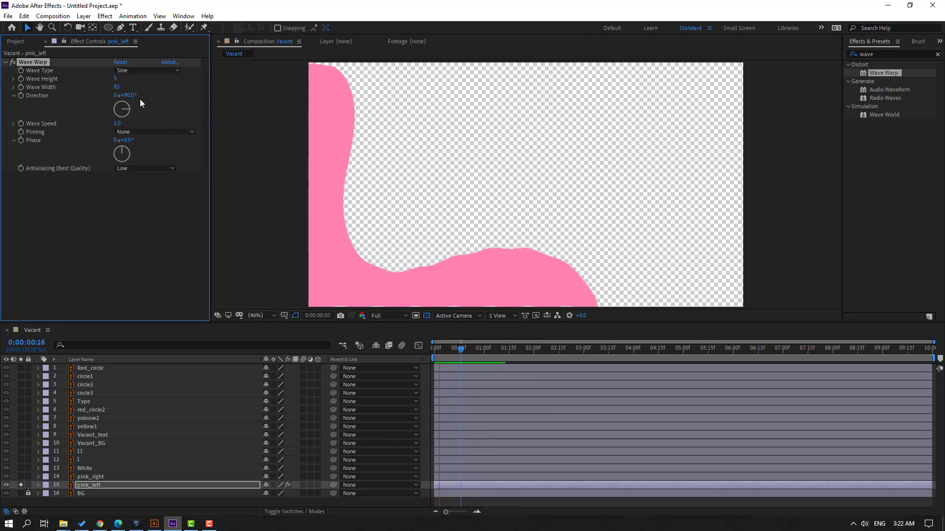
pyautogui.moveTo(116, 78); pyautogui.dragTo(116, 79)
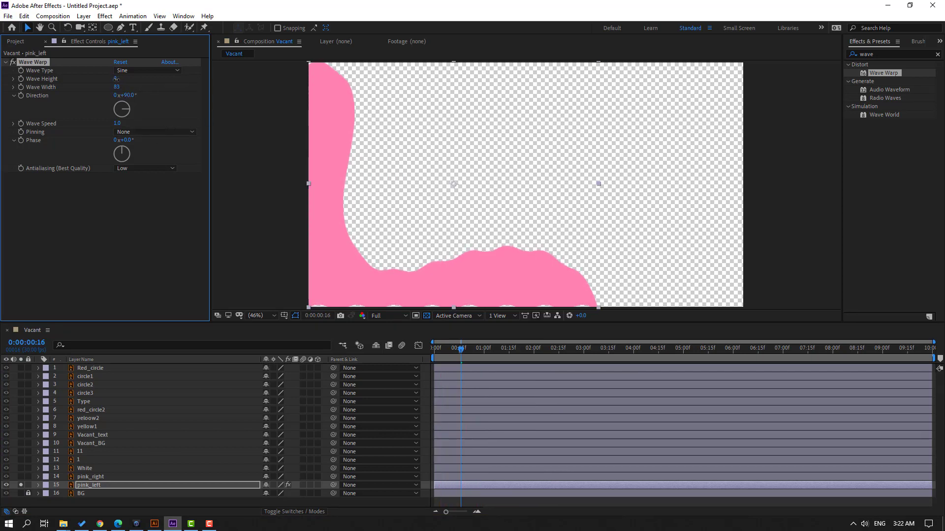
pyautogui.press('space')
pyautogui.press('space')
pyautogui.click(453, 351)
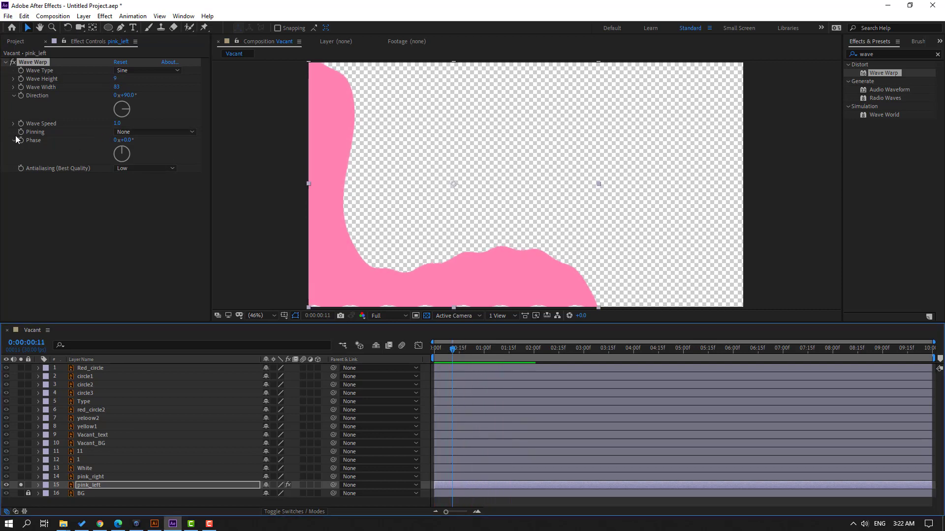
# Pin all edges in pink_left's Wave Warp and turn off the layer's solo.
pyautogui.click(130, 132)
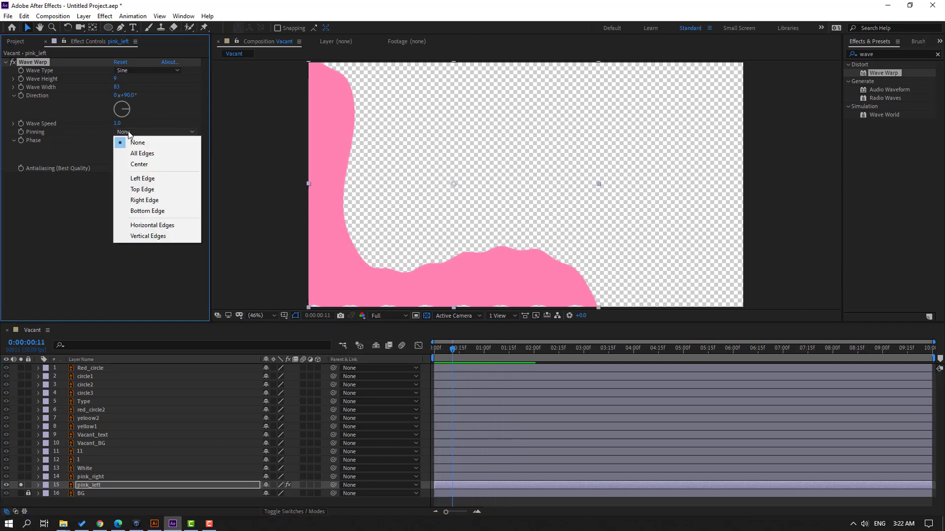
pyautogui.click(164, 153)
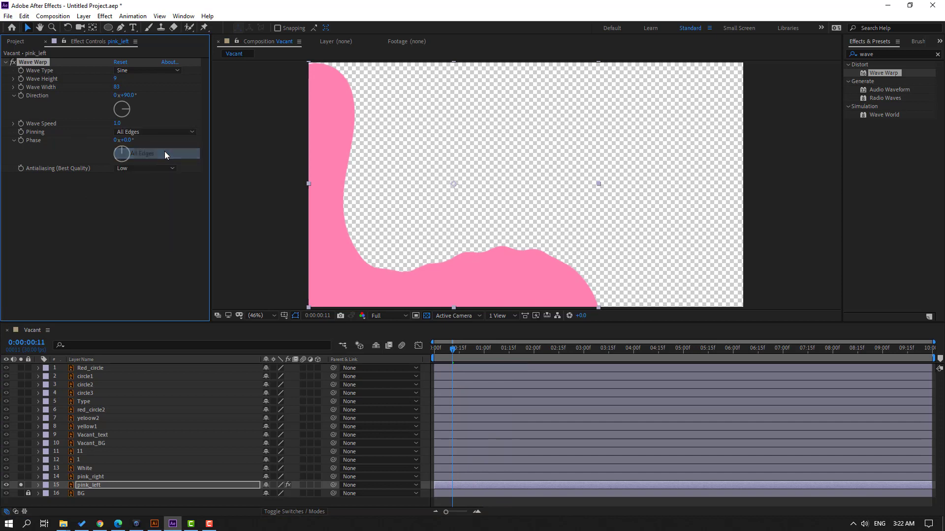
pyautogui.click(21, 485)
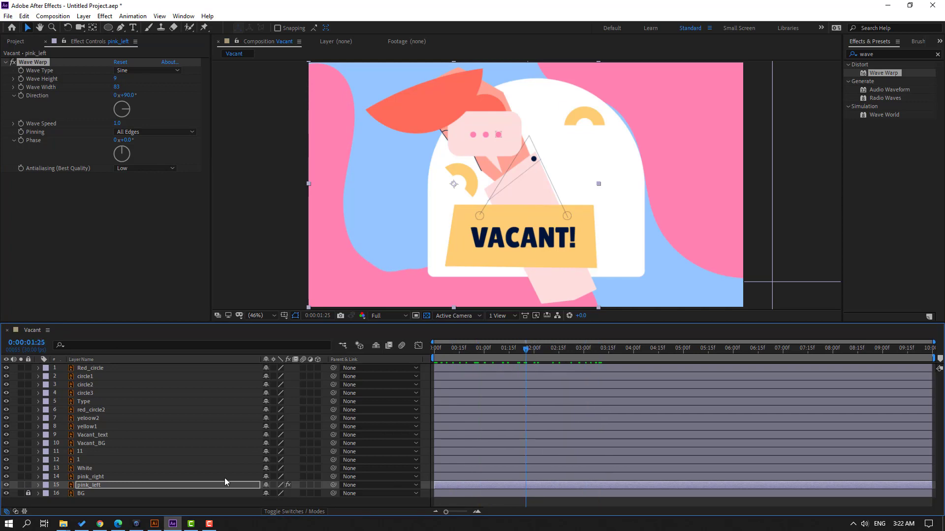
# Apply Wave Warp to the pink_right layer with its pinning set to All Edges.
pyautogui.click(93, 478)
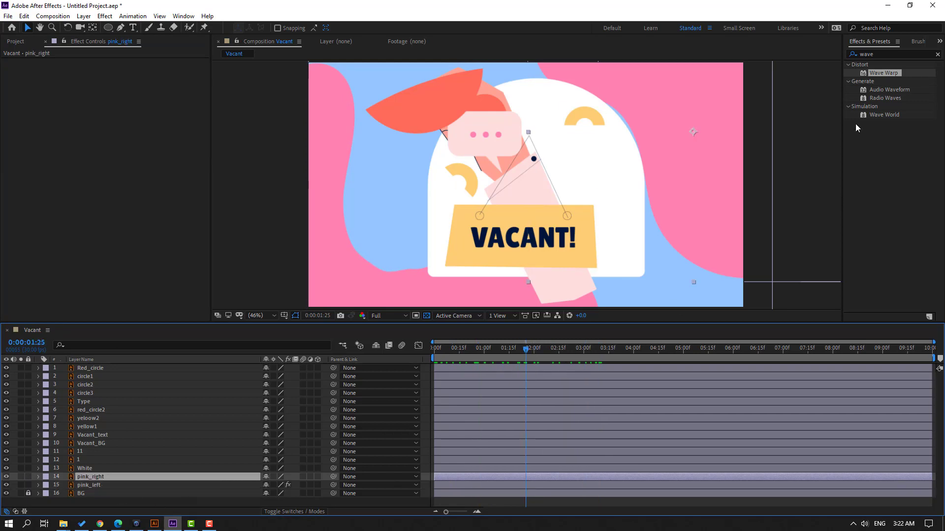
pyautogui.moveTo(885, 75)
pyautogui.mouseDown()
pyautogui.moveTo(126, 483)
pyautogui.moveTo(112, 481)
pyautogui.mouseUp()
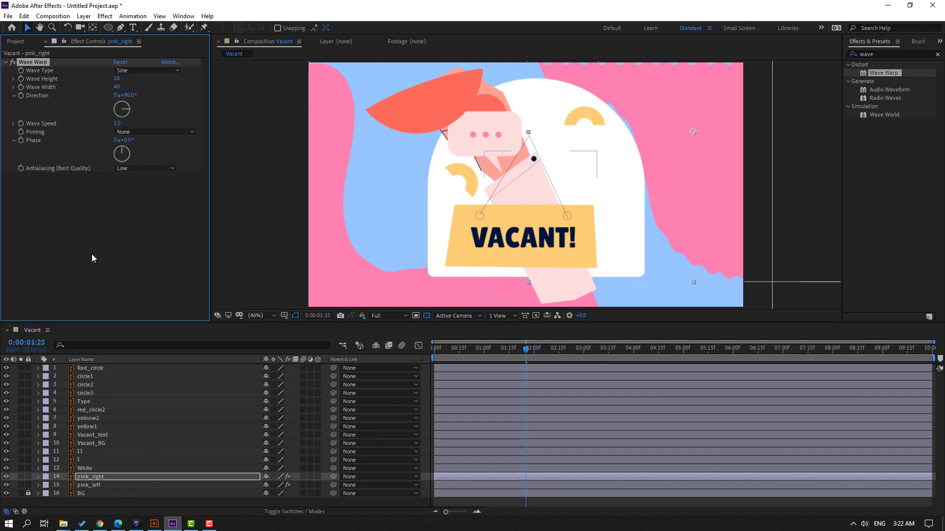
pyautogui.click(138, 132)
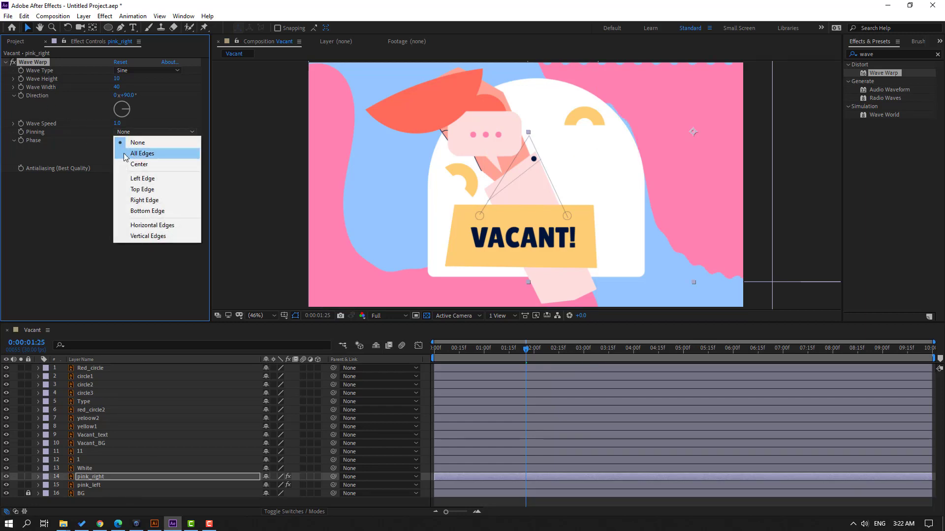
pyautogui.click(141, 154)
# Move pink_right slightly up and outward, set its wave height to 8 and width to 62, and preview.
pyautogui.click(719, 155)
pyautogui.moveTo(720, 155); pyautogui.dragTo(728, 147)
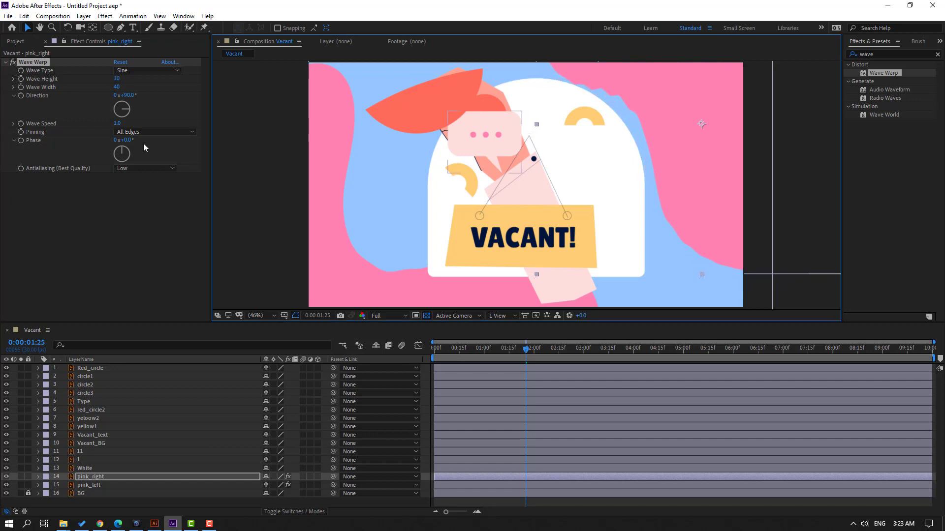
pyautogui.moveTo(117, 80); pyautogui.dragTo(116, 80)
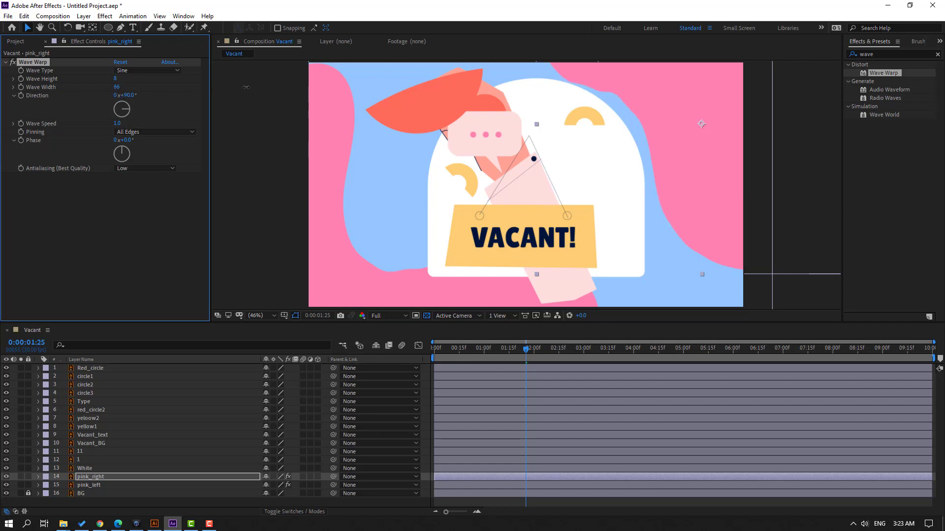
pyautogui.press('space')
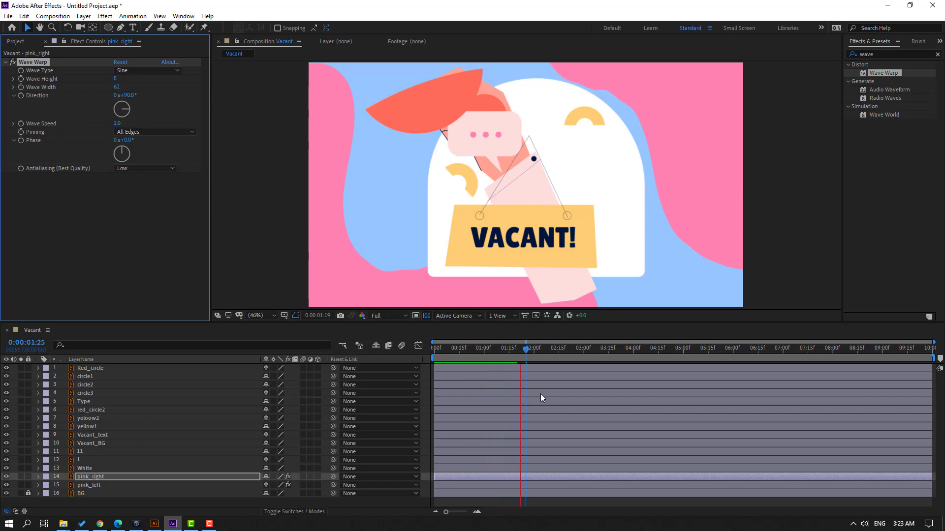
pyautogui.press('space')
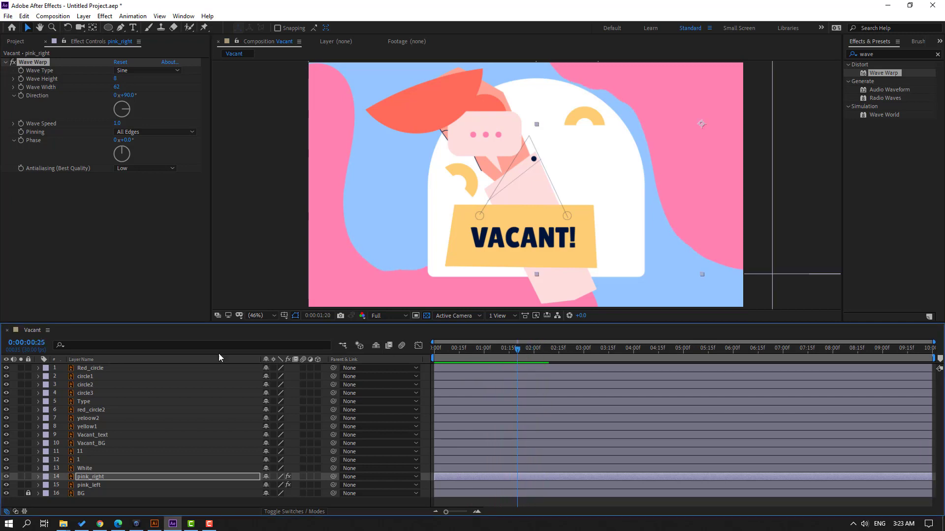
# End the work area at 0:00:07:01 and set Position keyframes there for pink_right and pink_left.
pyautogui.click(85, 486)
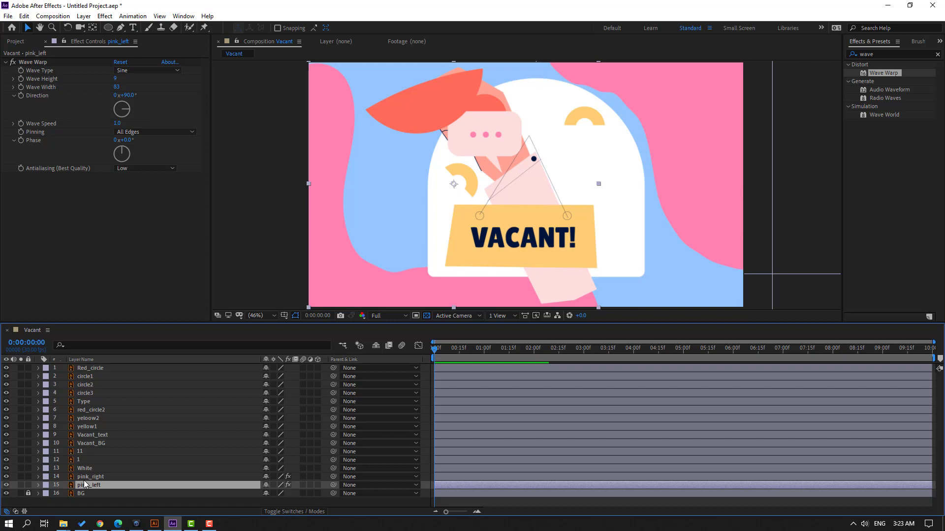
pyautogui.keyDown('ctrl'); pyautogui.click(289, 474); pyautogui.keyUp('ctrl')
pyautogui.press('p')
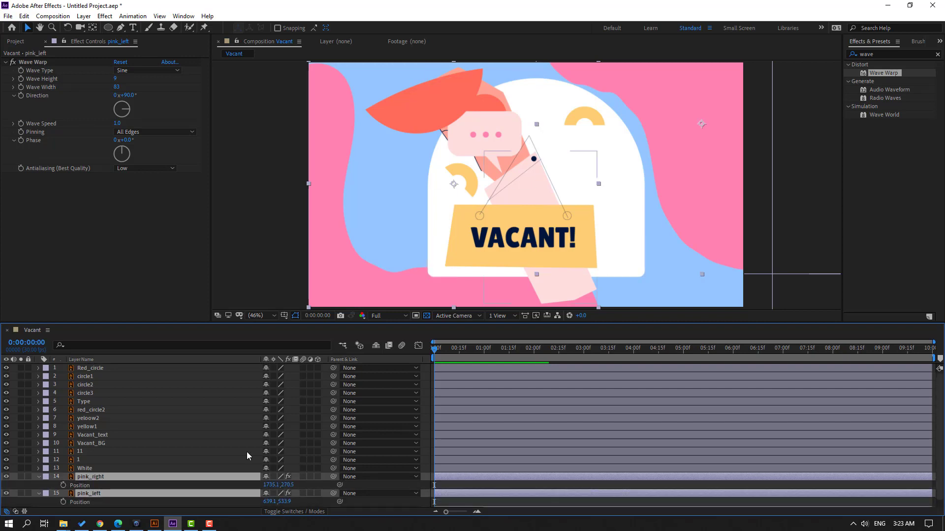
pyautogui.moveTo(550, 350); pyautogui.dragTo(691, 355)
pyautogui.moveTo(774, 365); pyautogui.dragTo(785, 365)
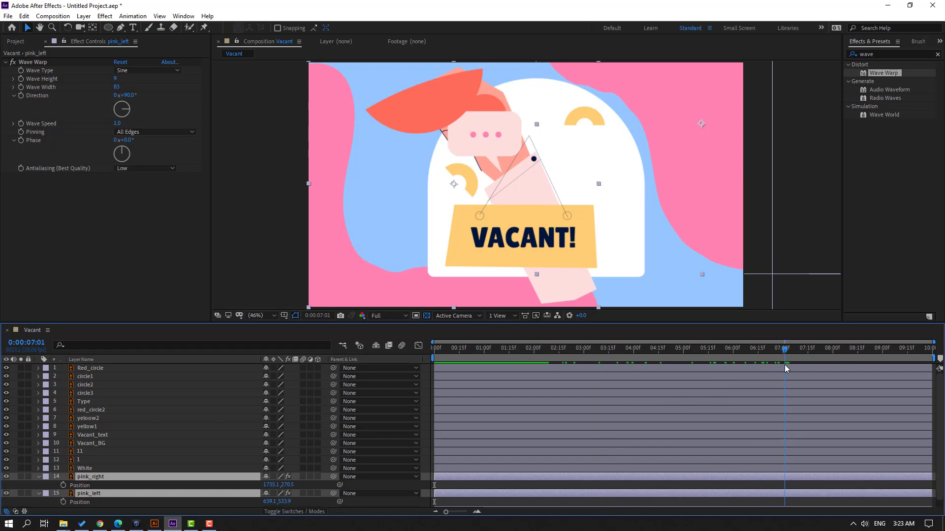
pyautogui.press('n')
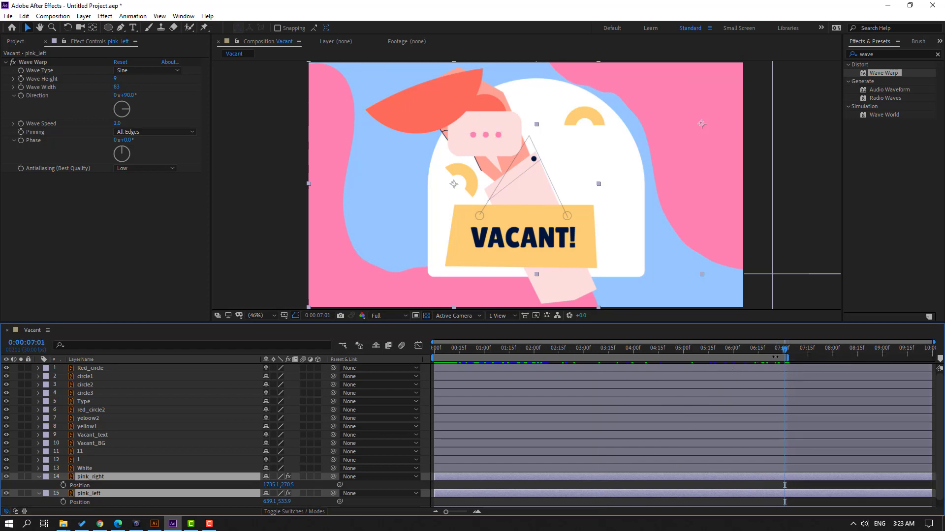
pyautogui.click(63, 486)
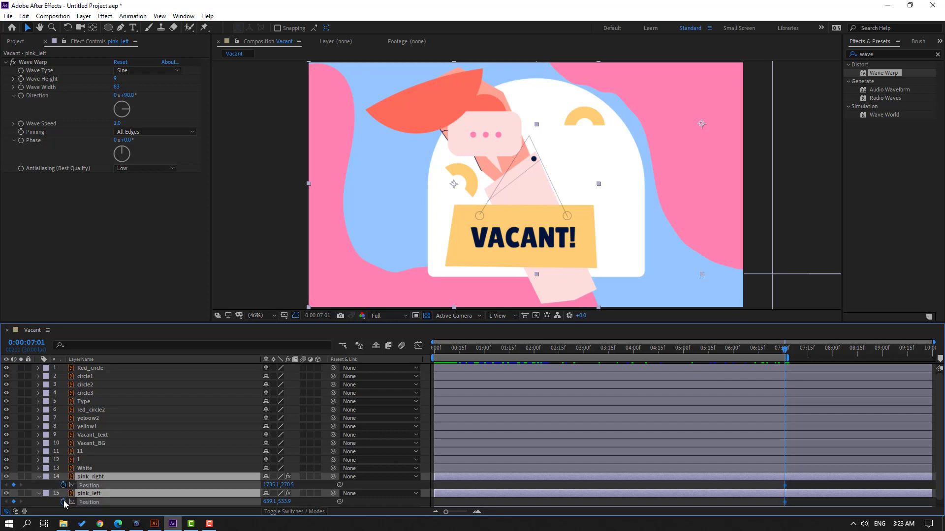
# At 0:00:00:00, keyframe pink_right outward at about 1824, 214 and pink_left outward at about 539, 540.
pyautogui.click(565, 351)
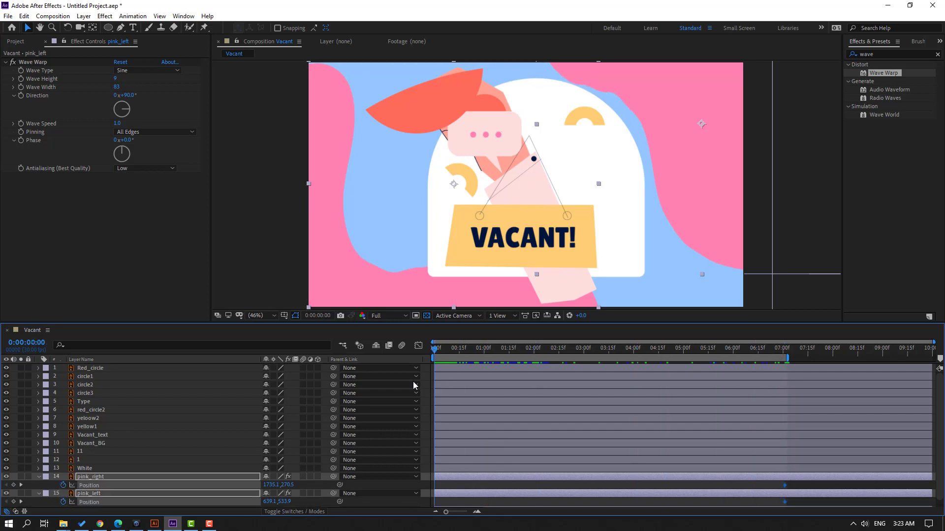
pyautogui.click(451, 486)
pyautogui.click(91, 478)
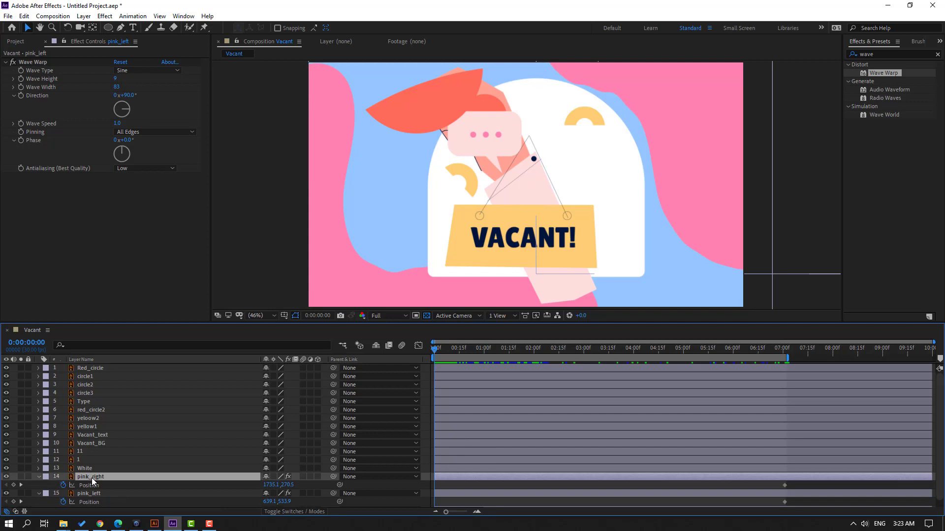
pyautogui.moveTo(678, 190); pyautogui.dragTo(698, 177)
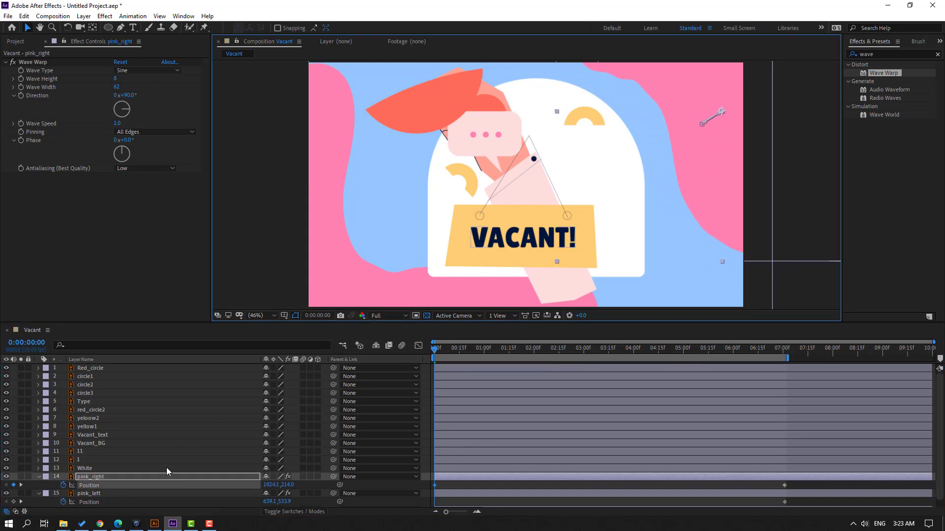
pyautogui.click(89, 493)
pyautogui.moveTo(339, 275); pyautogui.dragTo(315, 279)
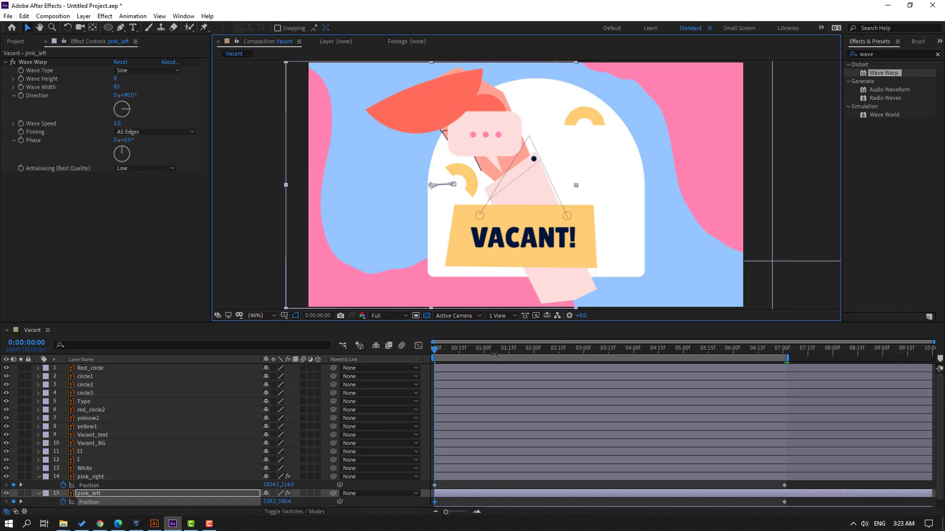
# Preview the background shapes' animation from the start of the composition.
pyautogui.moveTo(441, 350); pyautogui.dragTo(276, 358)
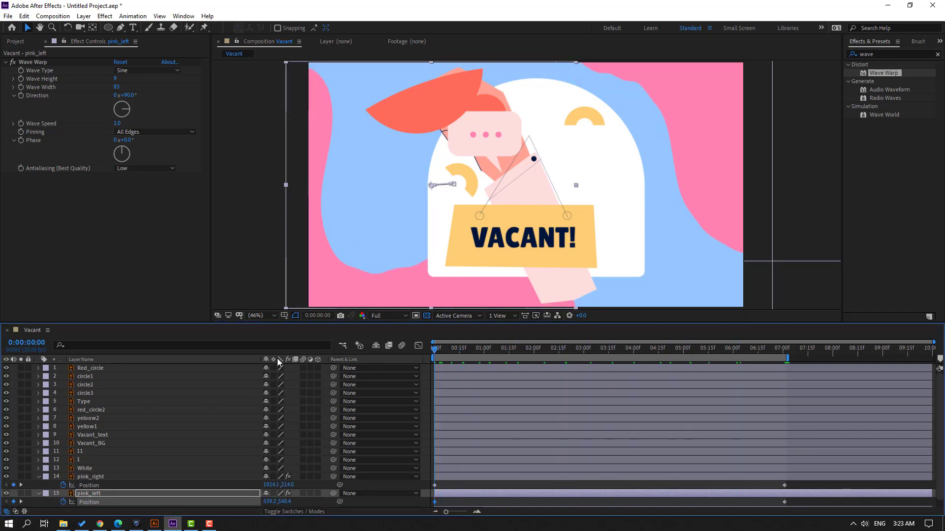
pyautogui.press('space')
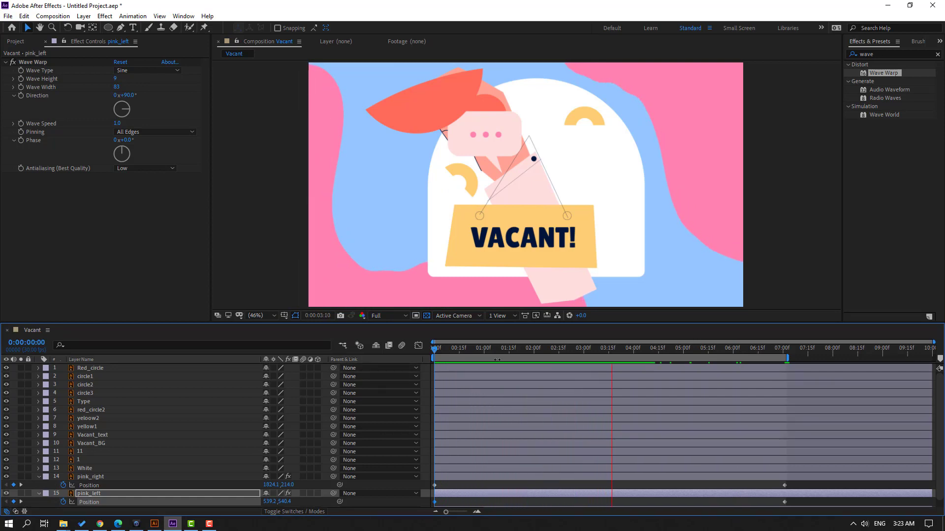
pyautogui.press('space')
pyautogui.click(37, 482)
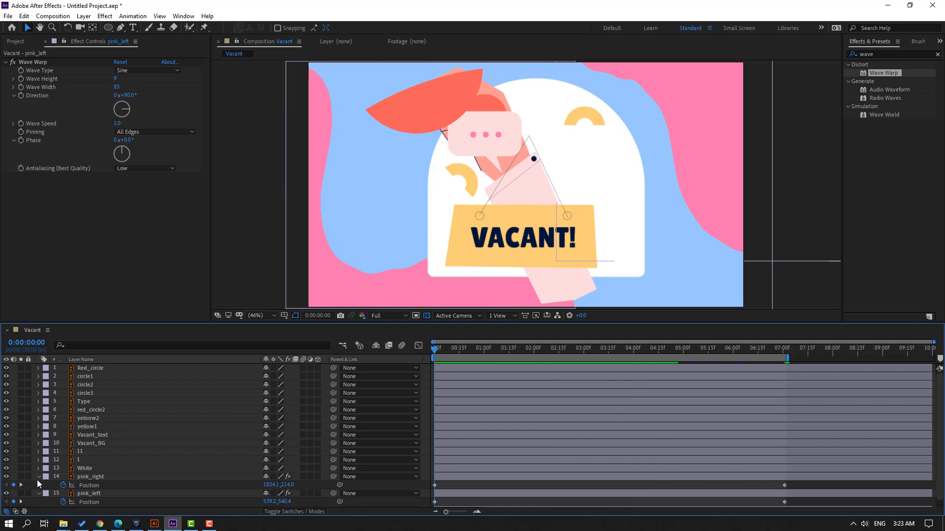
# Collapse the keyframed properties, lock the pink_right and pink_left layers, and hide the White layer.
pyautogui.press('u')
pyautogui.moveTo(28, 494); pyautogui.dragTo(28, 477)
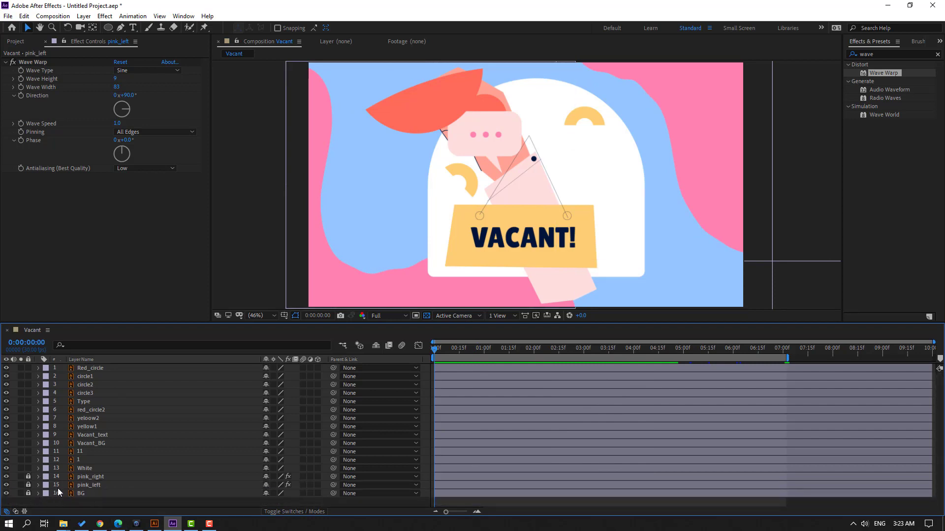
pyautogui.click(81, 468)
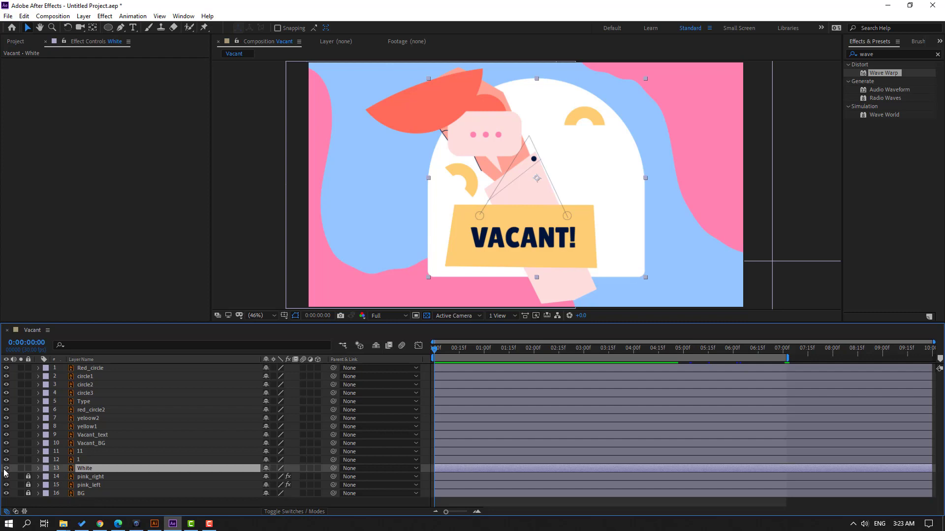
pyautogui.click(7, 469)
# Move the anchor point of hand layer 1 to its wrist end, isolating the layer while adjusting it.
pyautogui.click(75, 461)
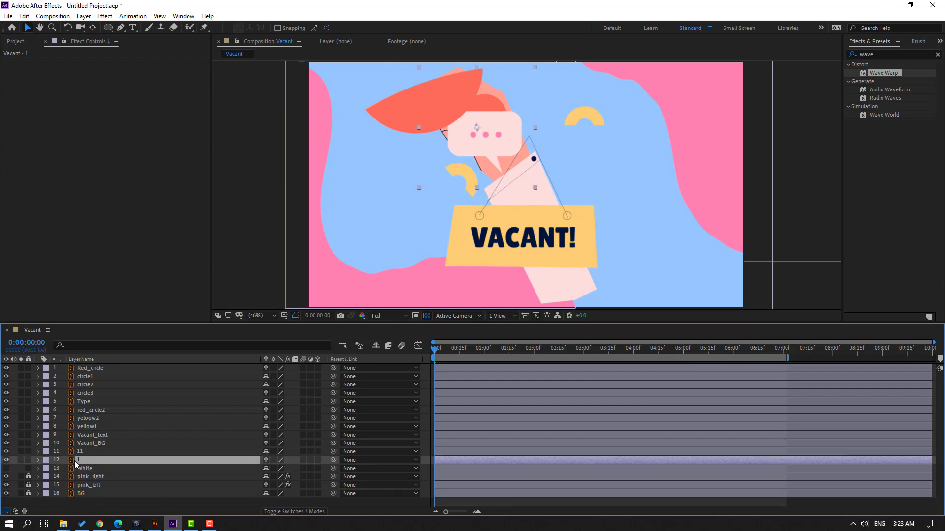
pyautogui.click(21, 461)
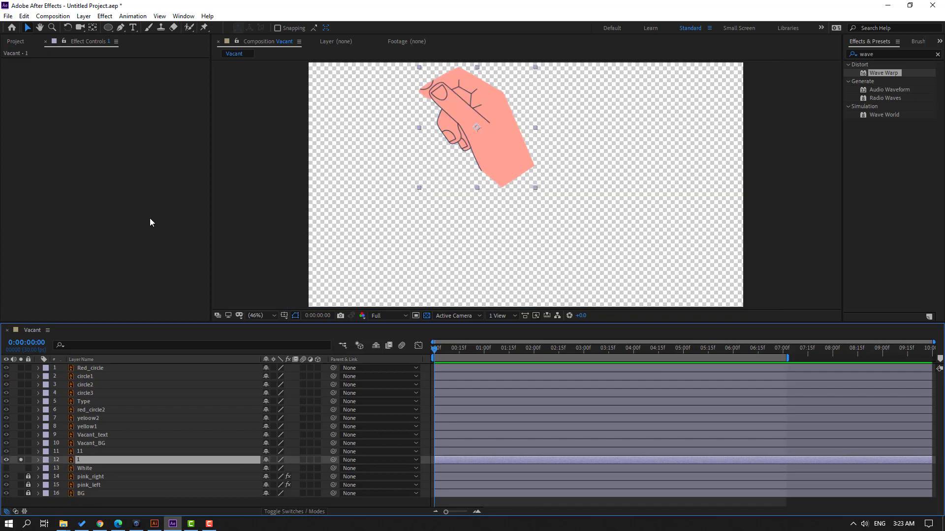
pyautogui.click(92, 28)
pyautogui.moveTo(478, 130); pyautogui.dragTo(516, 177)
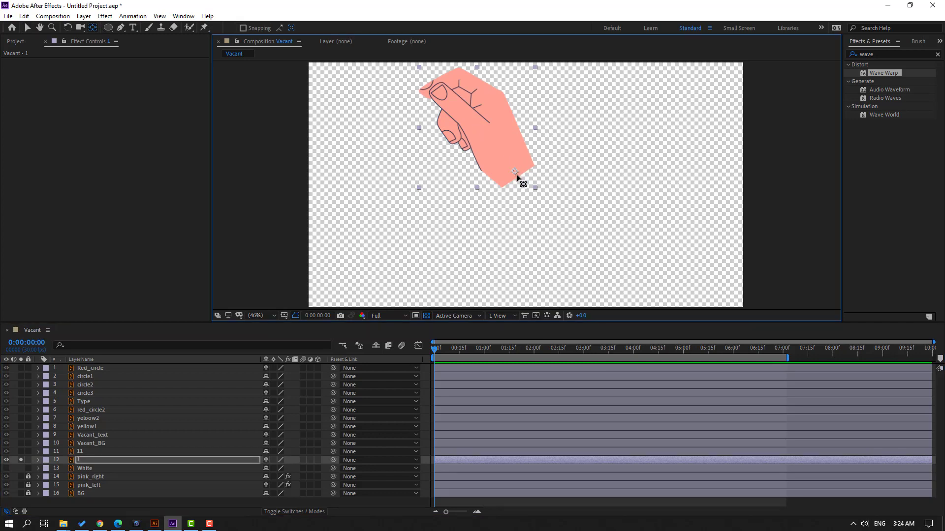
pyautogui.click(27, 30)
pyautogui.click(20, 460)
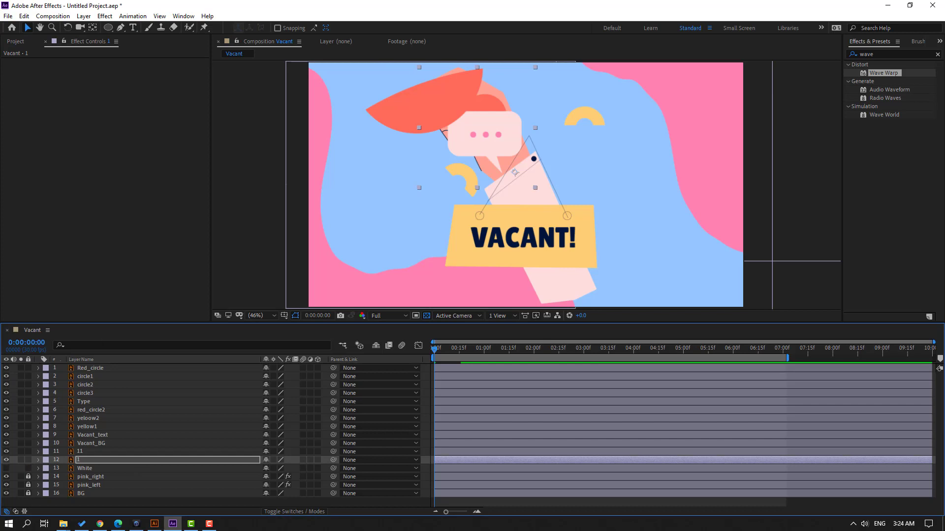
# Move the anchor point of sleeve layer 11 to its lower end, isolating the layer while adjusting it.
pyautogui.click(86, 452)
pyautogui.click(21, 452)
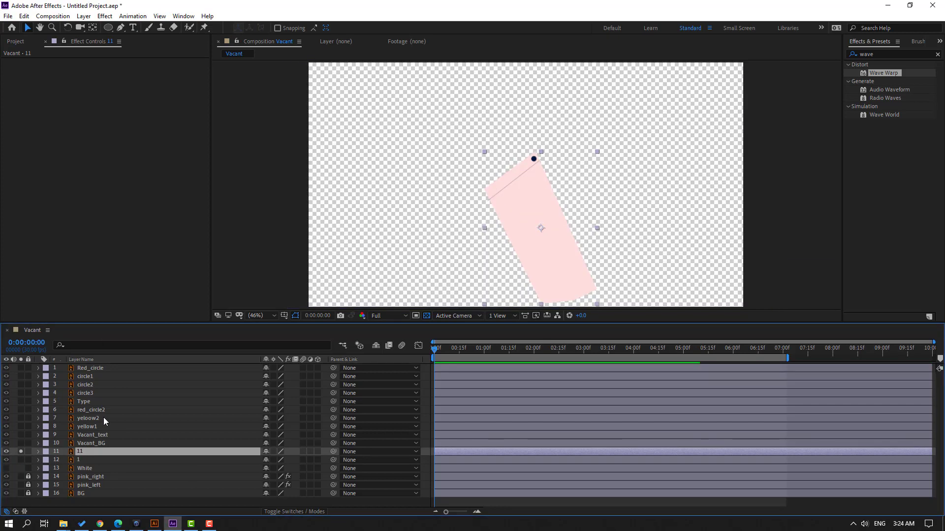
pyautogui.click(92, 27)
pyautogui.moveTo(540, 228); pyautogui.dragTo(575, 297)
pyautogui.click(27, 29)
pyautogui.click(21, 451)
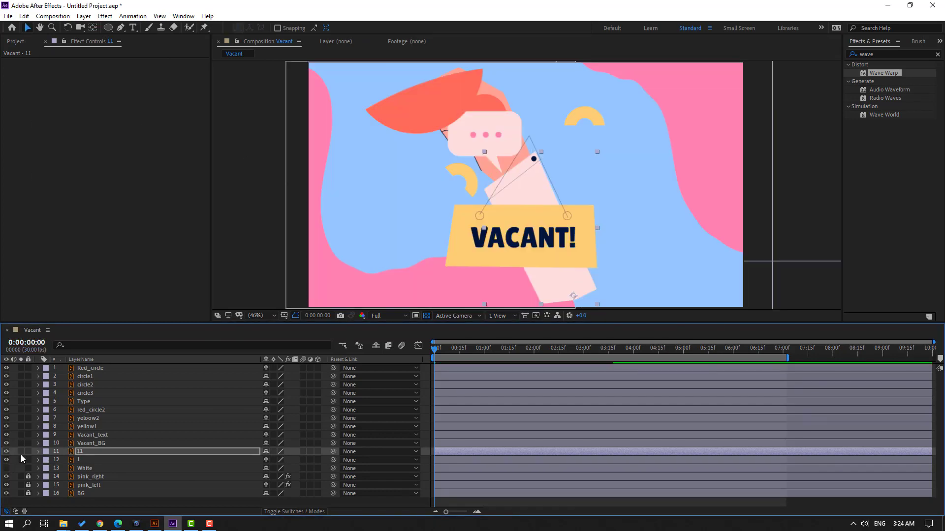
# Parent hand layer 1 to sleeve layer 11 and shift the linked arm to the right in the composition.
pyautogui.click(81, 461)
pyautogui.moveTo(333, 461); pyautogui.dragTo(85, 451)
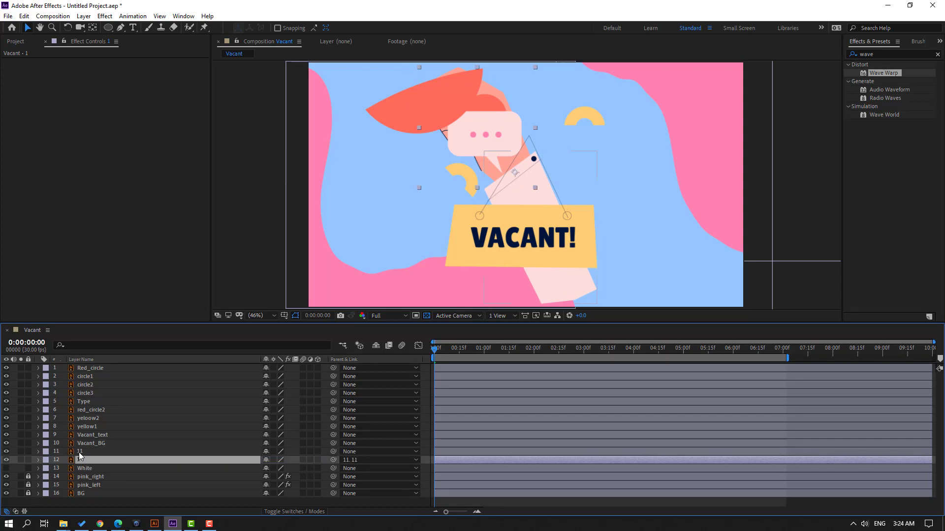
pyautogui.click(80, 452)
pyautogui.moveTo(522, 191); pyautogui.dragTo(609, 213)
# Scale sleeve layer 11 to 144% and reposition the arm so the sleeve runs off the lower-right part of the artwork.
pyautogui.click(249, 452)
pyautogui.press('s')
pyautogui.moveTo(278, 460); pyautogui.dragTo(298, 464)
pyautogui.moveTo(589, 165); pyautogui.dragTo(630, 245)
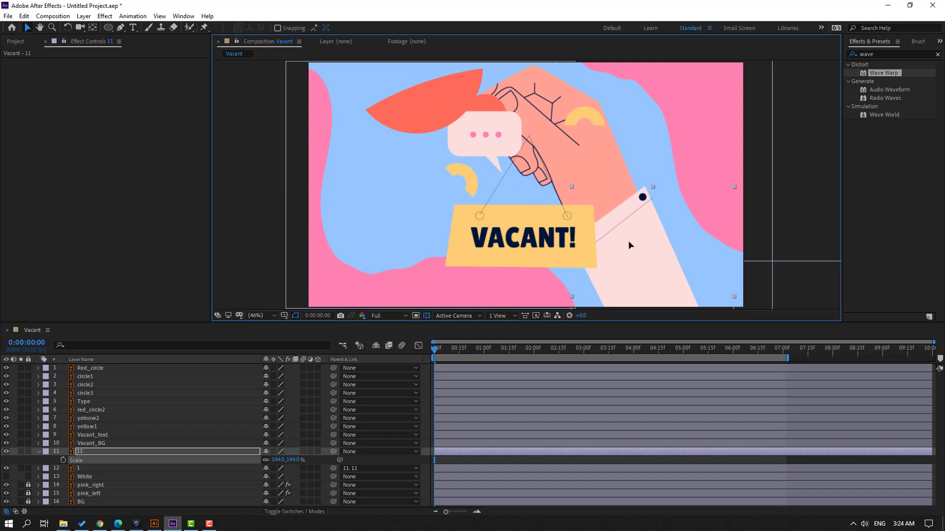
pyautogui.click(38, 451)
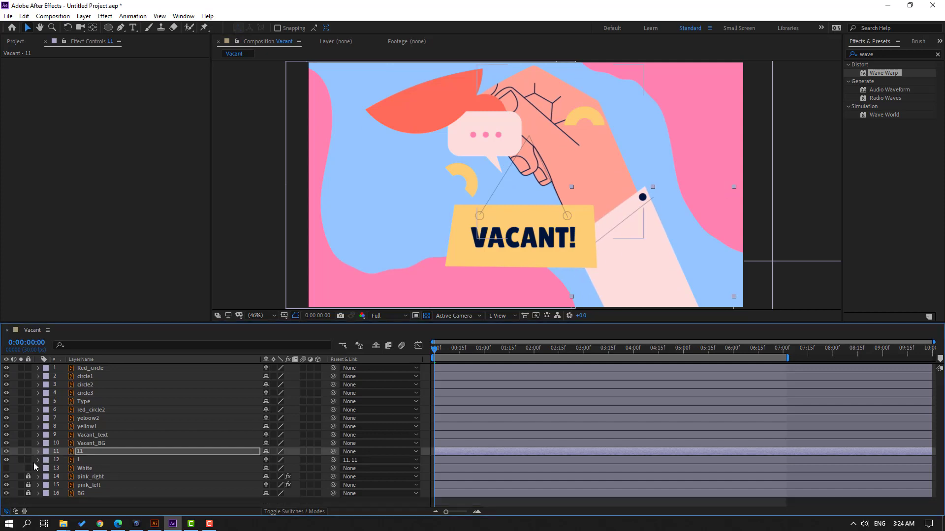
# Parent Vacant_text to Vacant_BG and move Vacant_BG's anchor point up near the peak of its hanging string.
pyautogui.click(105, 437)
pyautogui.moveTo(290, 437); pyautogui.dragTo(89, 444)
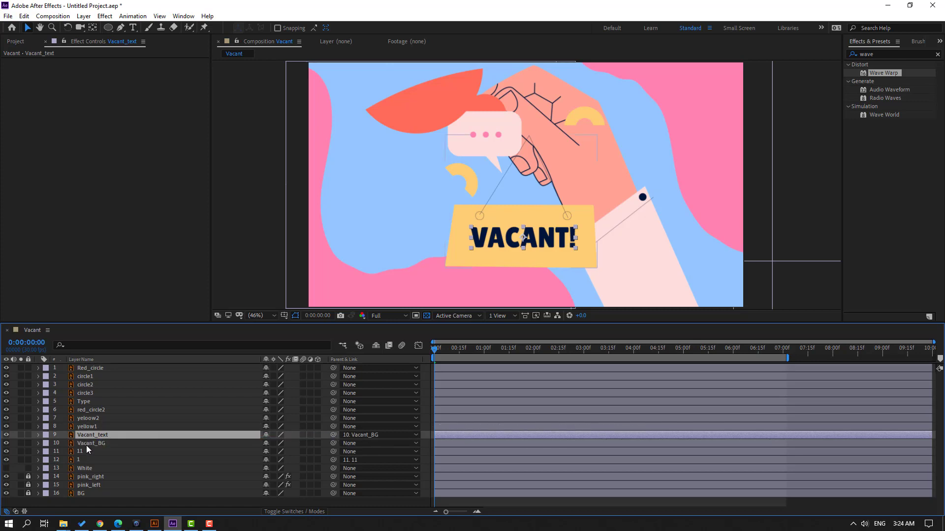
pyautogui.click(87, 445)
pyautogui.click(21, 443)
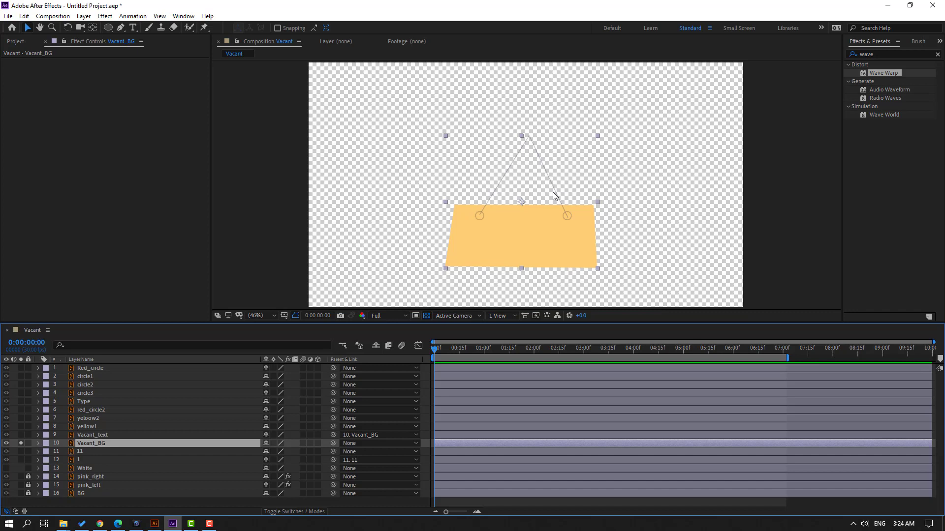
pyautogui.click(95, 27)
pyautogui.moveTo(522, 202); pyautogui.dragTo(532, 141)
# Fine-tune Vacant_BG's anchor point exactly onto the string's peak and show all the other layers again.
pyautogui.press('/')
pyautogui.moveTo(574, 116); pyautogui.dragTo(571, 189)
pyautogui.scroll(2, 570, 189)
pyautogui.scroll(2, 586, 190)
pyautogui.moveTo(542, 153); pyautogui.dragTo(536, 123)
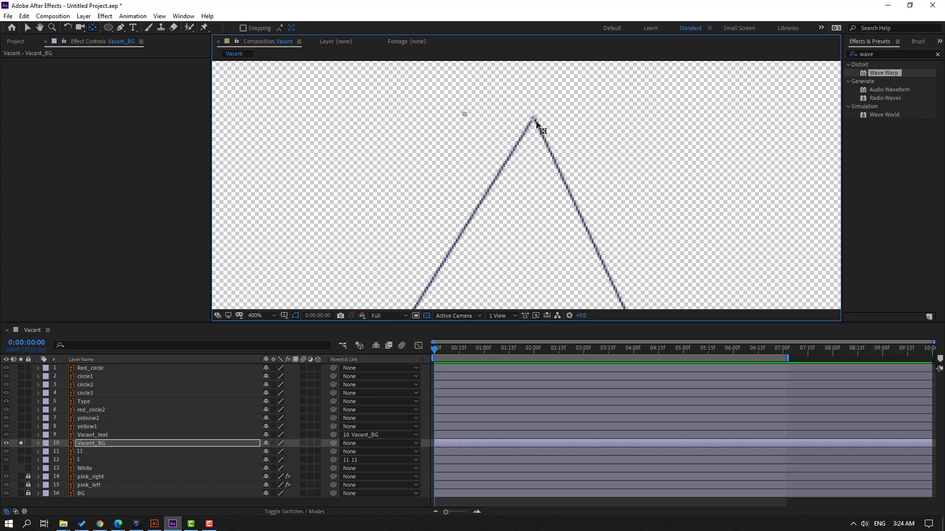
pyautogui.click(27, 28)
pyautogui.scroll(-8, 341, 160)
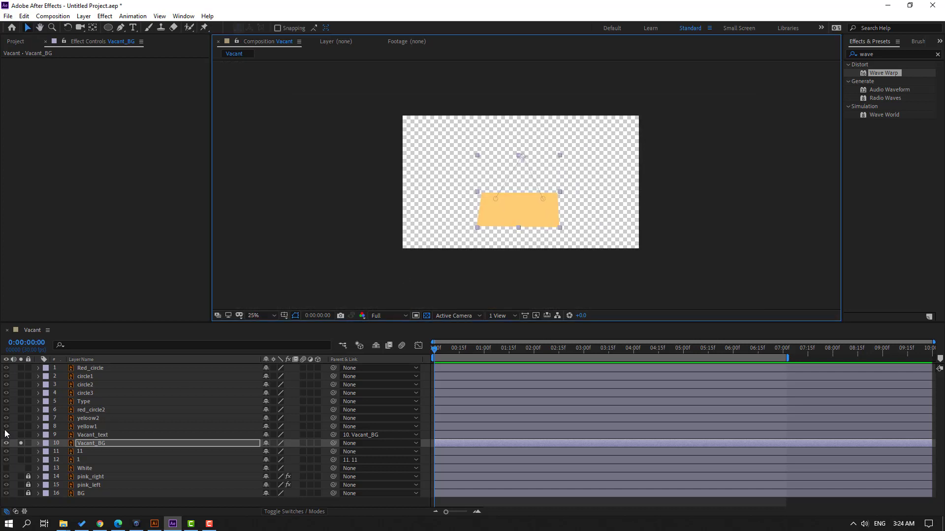
pyautogui.click(21, 444)
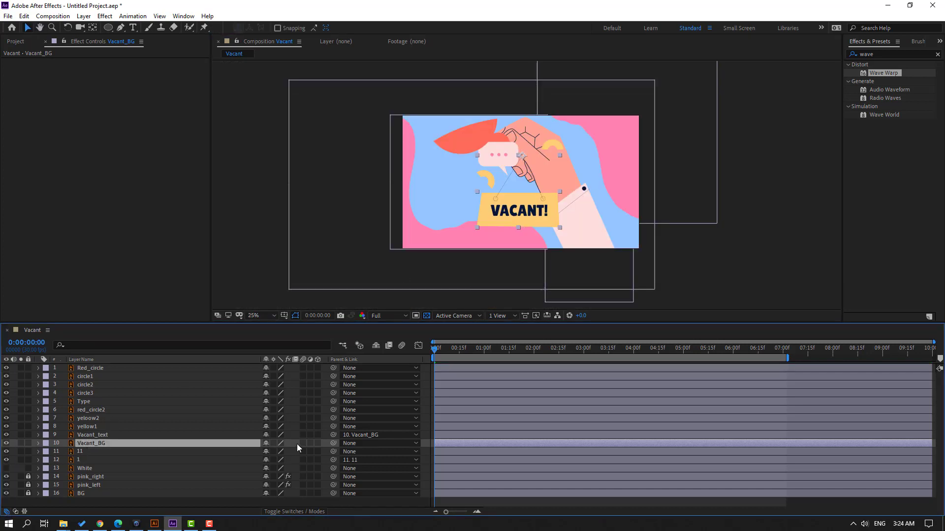
# Parent Vacant_BG to hand layer 1 and test the hand's rotation.
pyautogui.moveTo(330, 445); pyautogui.dragTo(84, 460)
pyautogui.click(81, 461)
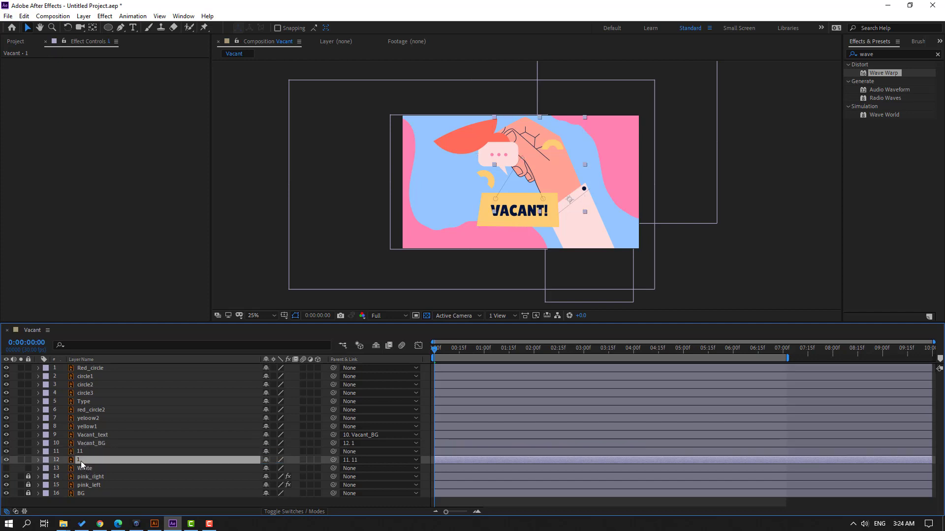
pyautogui.press('r')
pyautogui.moveTo(276, 469)
pyautogui.mouseDown()
pyautogui.moveTo(261, 469)
pyautogui.moveTo(292, 469)
pyautogui.moveTo(276, 469)
pyautogui.mouseUp()
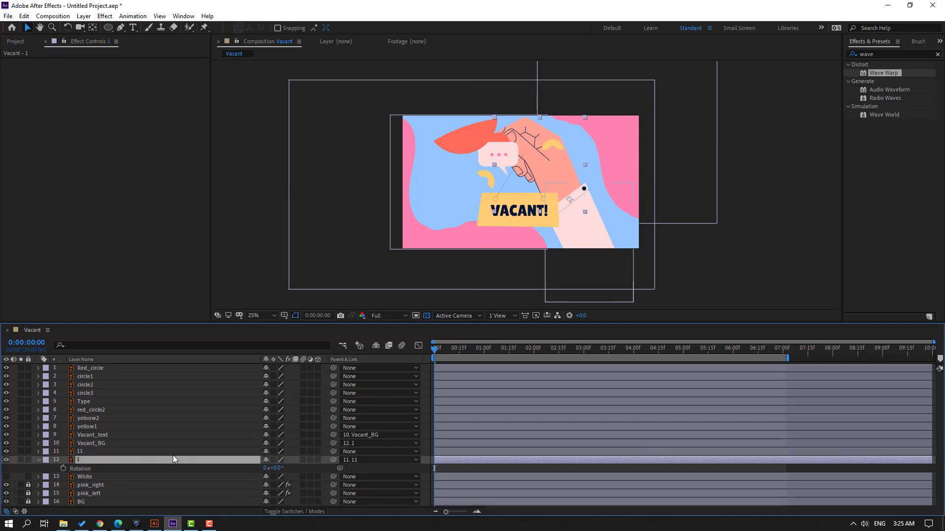
# Move the Vacant_BG sign so its string's peak sits at the hand's fingertips, and test layer 1's rotation again.
pyautogui.click(91, 444)
pyautogui.scroll(4, 595, 167)
pyautogui.moveTo(600, 195); pyautogui.dragTo(524, 199)
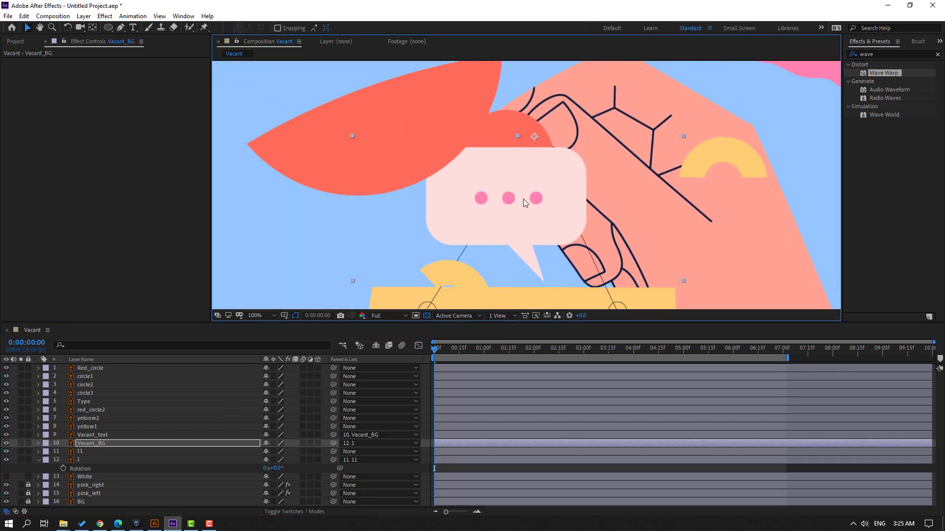
pyautogui.scroll(-2, 523, 199)
pyautogui.moveTo(282, 474)
pyautogui.mouseDown()
pyautogui.moveTo(291, 473)
pyautogui.moveTo(273, 473)
pyautogui.moveTo(282, 473)
pyautogui.mouseUp()
pyautogui.click(69, 459)
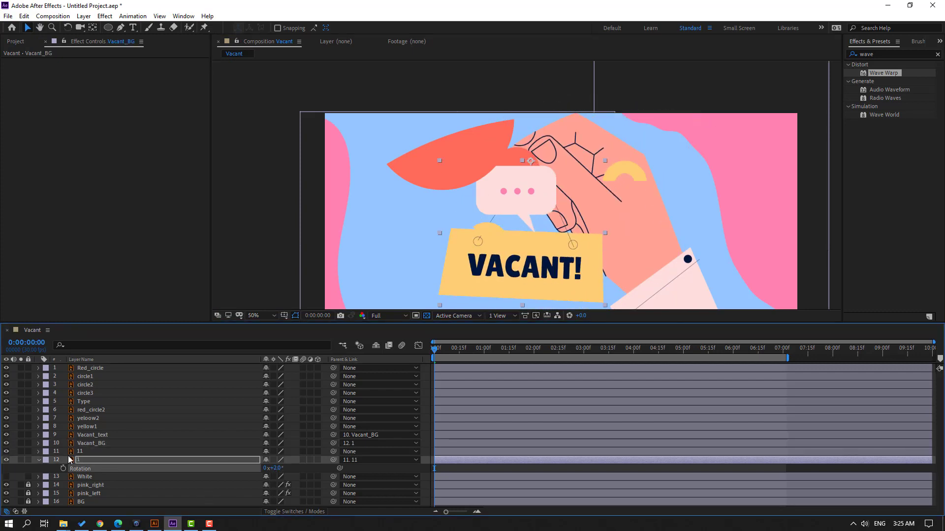
pyautogui.click(39, 460)
pyautogui.click(98, 443)
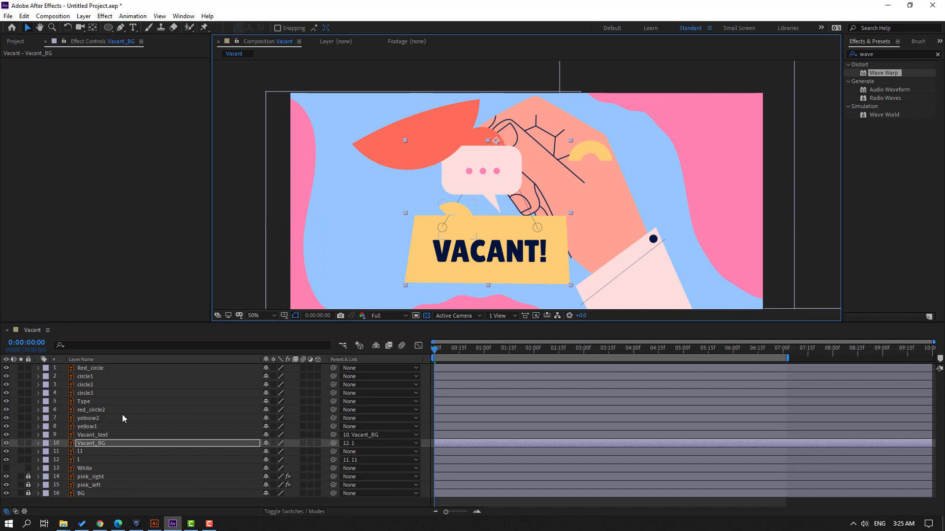
# Move red_circle2 down beneath the speech bubble's tail and place its layer directly below Vacant_BG in the stack.
pyautogui.click(89, 410)
pyautogui.moveTo(478, 146); pyautogui.dragTo(497, 209)
pyautogui.press('Return')
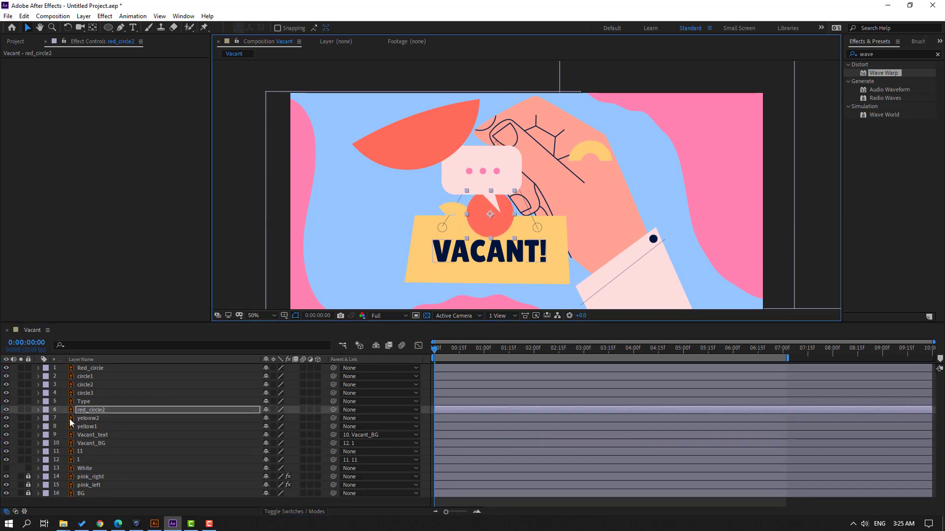
pyautogui.moveTo(83, 416); pyautogui.dragTo(120, 448)
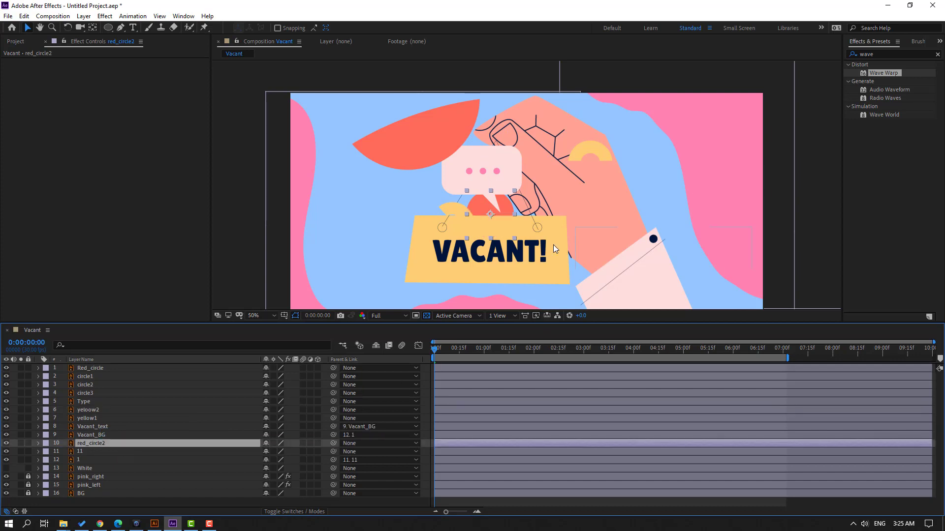
# Delete the yellow1 and yeloow2 layers.
pyautogui.click(88, 418)
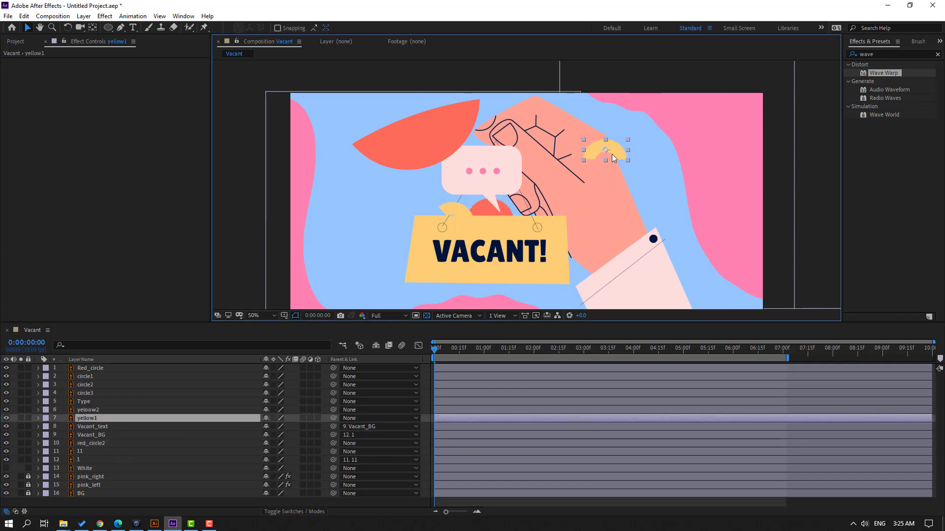
pyautogui.press('Delete')
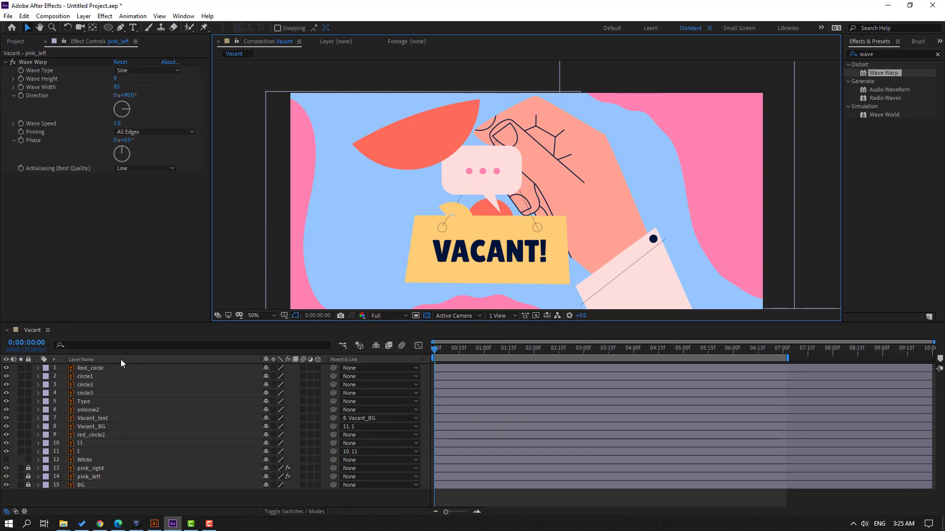
pyautogui.click(93, 410)
pyautogui.press('Delete')
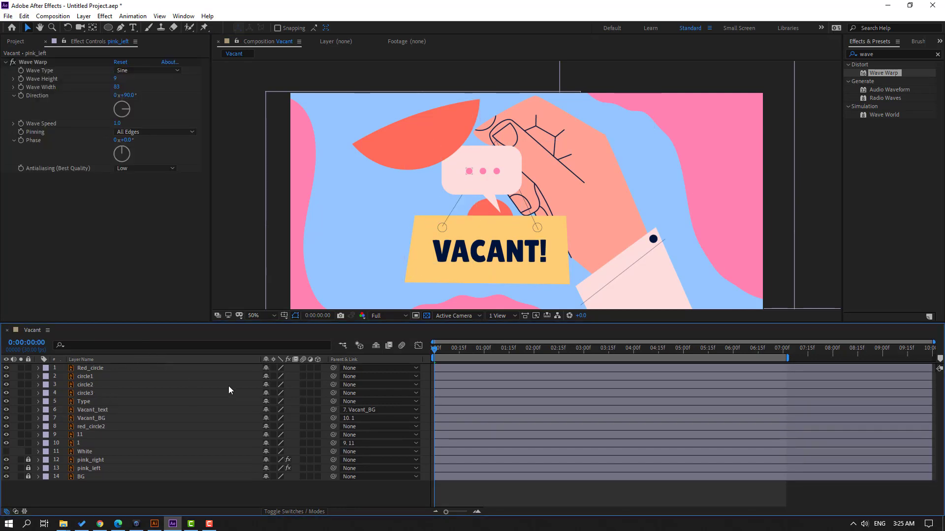
# Move the Type speech bubble's anchor point to the tip of its tail, isolating the layer while adjusting it.
pyautogui.click(80, 402)
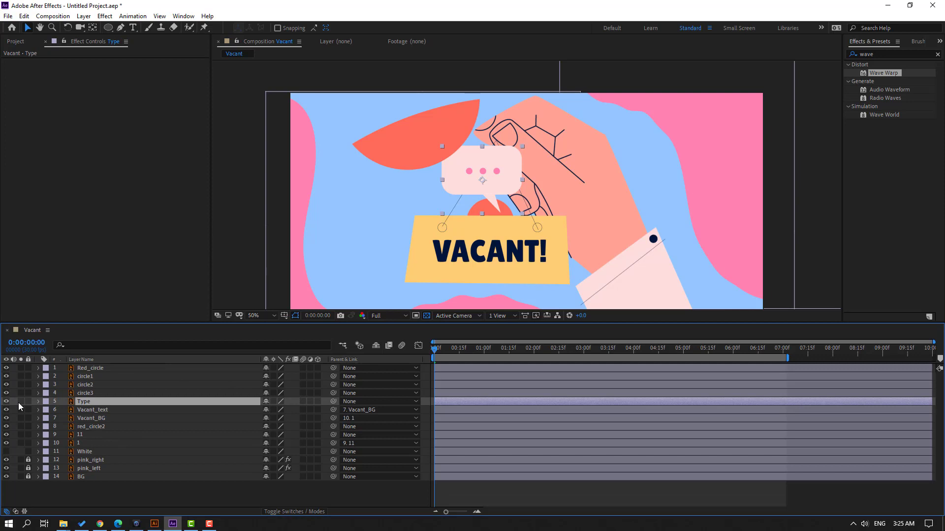
pyautogui.click(21, 401)
pyautogui.press('.')
pyautogui.click(93, 28)
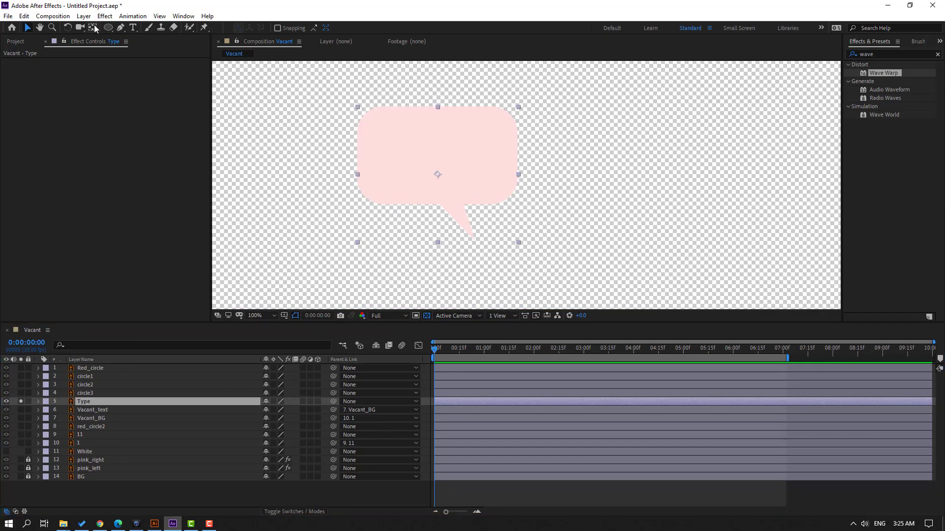
pyautogui.moveTo(436, 175); pyautogui.dragTo(474, 242)
pyautogui.click(27, 28)
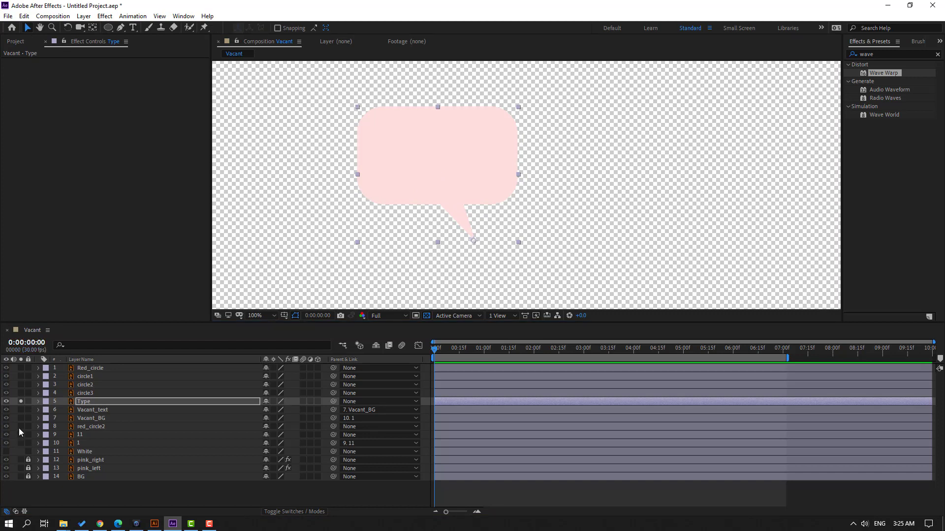
pyautogui.click(21, 401)
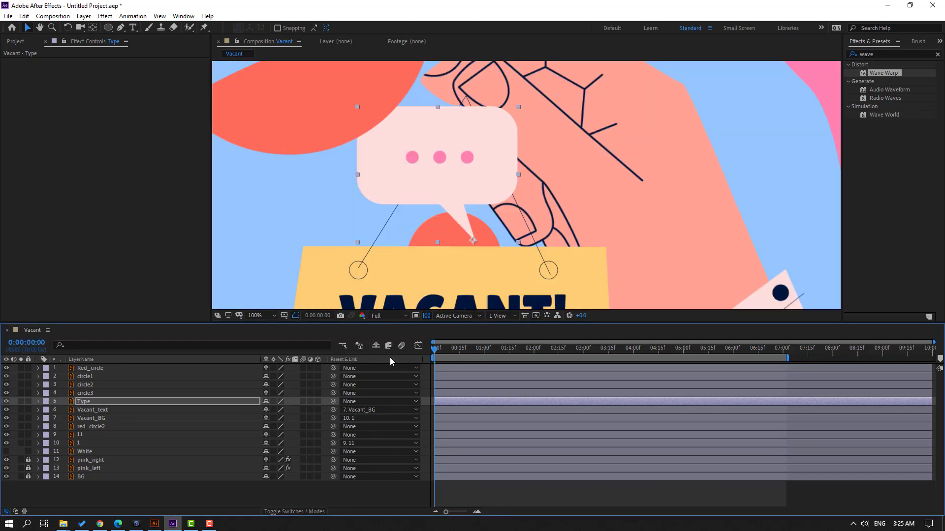
# Parent the circle1, circle2 and circle3 layers to the Type speech bubble.
pyautogui.click(87, 393)
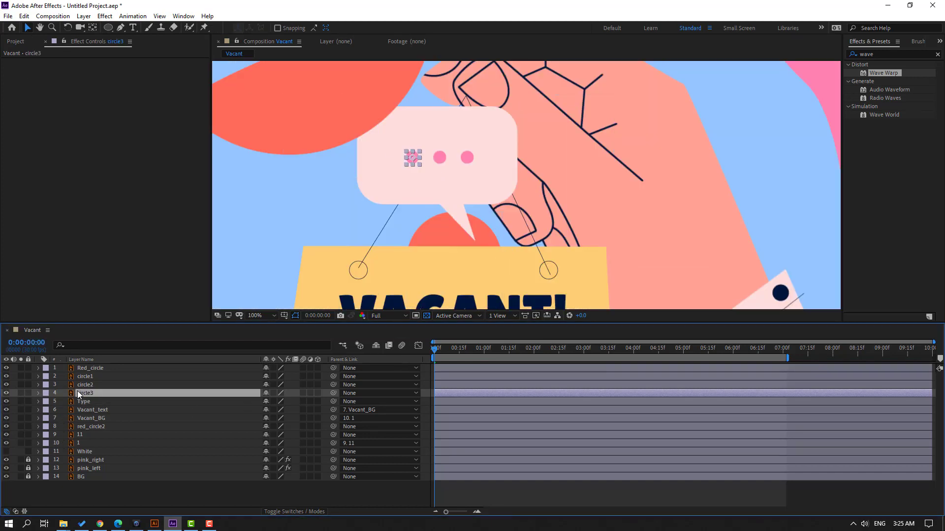
pyautogui.keyDown('ctrl'); pyautogui.click(81, 385); pyautogui.keyUp('ctrl')
pyautogui.keyDown('ctrl'); pyautogui.click(81, 376); pyautogui.keyUp('ctrl')
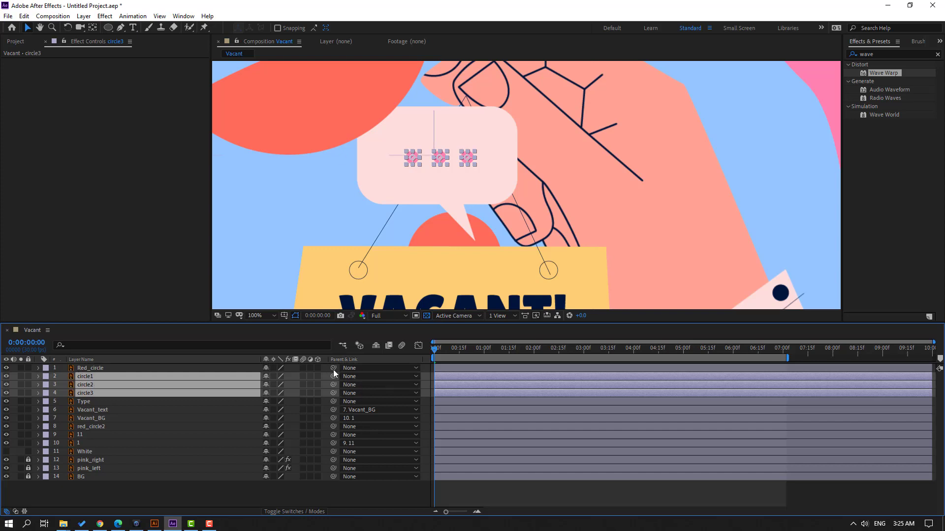
pyautogui.moveTo(334, 377); pyautogui.dragTo(56, 404)
# Solo the Type layer and open Animation Composer 3.
pyautogui.click(20, 401)
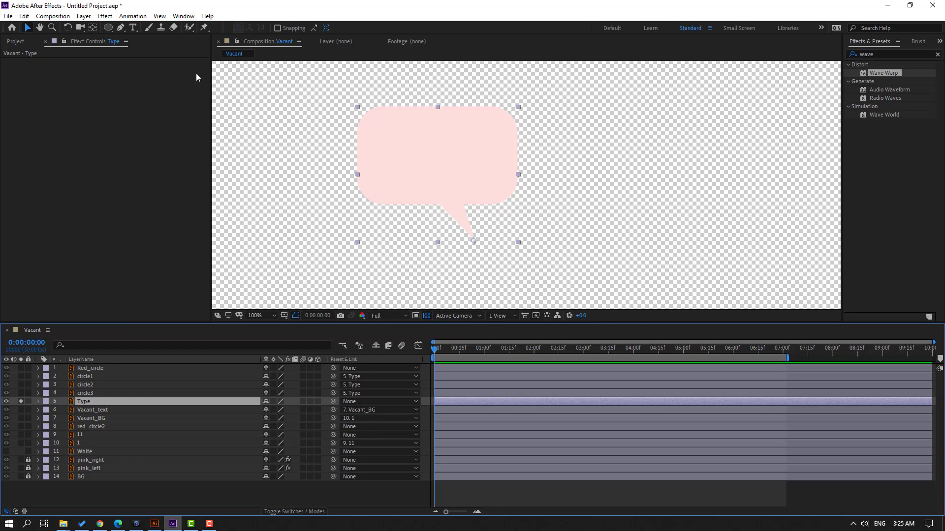
pyautogui.click(186, 17)
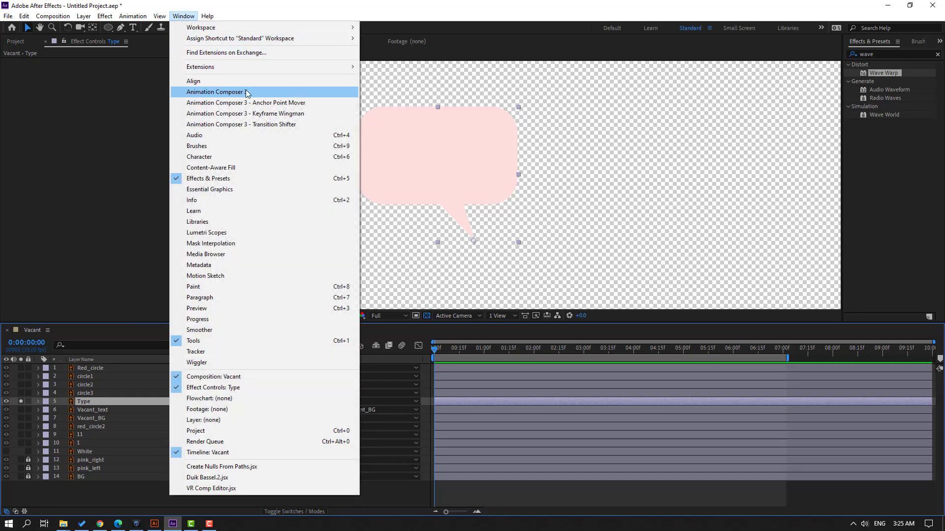
pyautogui.click(279, 93)
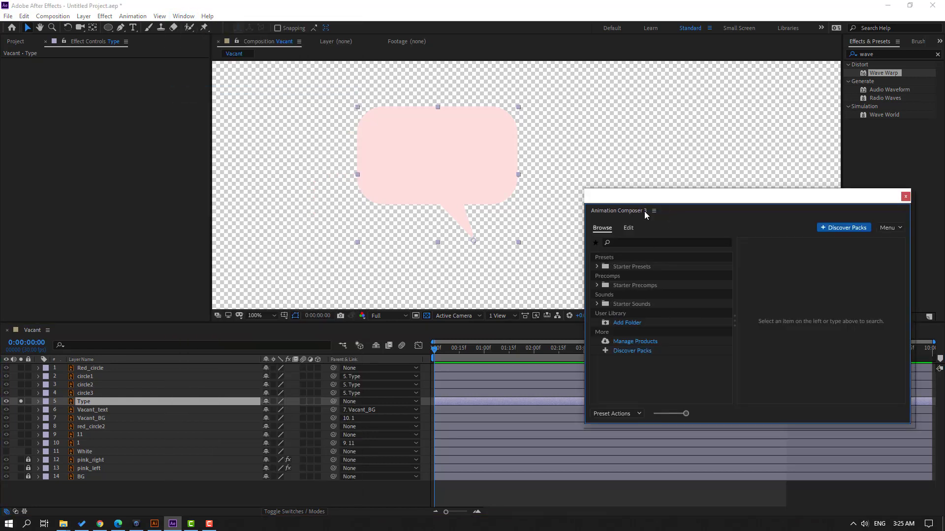
# Apply the Overshoot Scale From Anchor Point preset from Transitions - 2D Layer to the Type layer as an In animation.
pyautogui.click(597, 267)
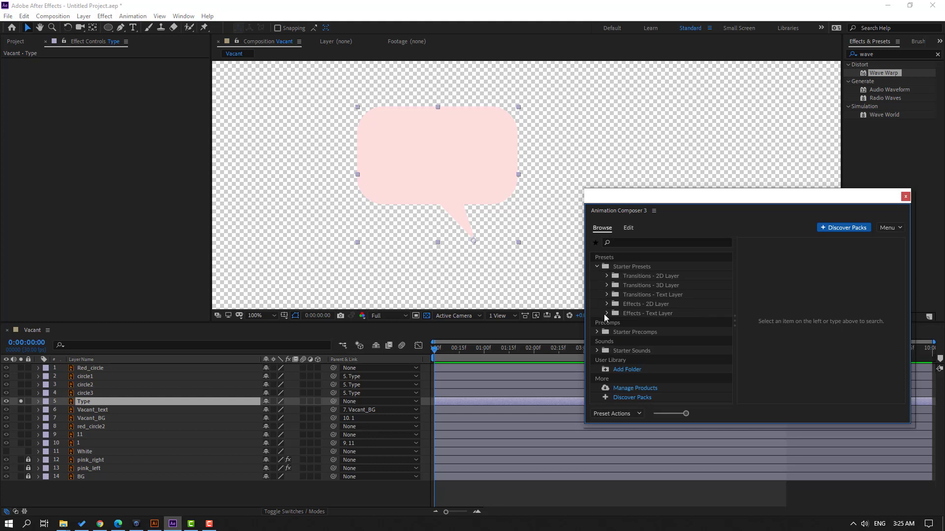
pyautogui.click(612, 278)
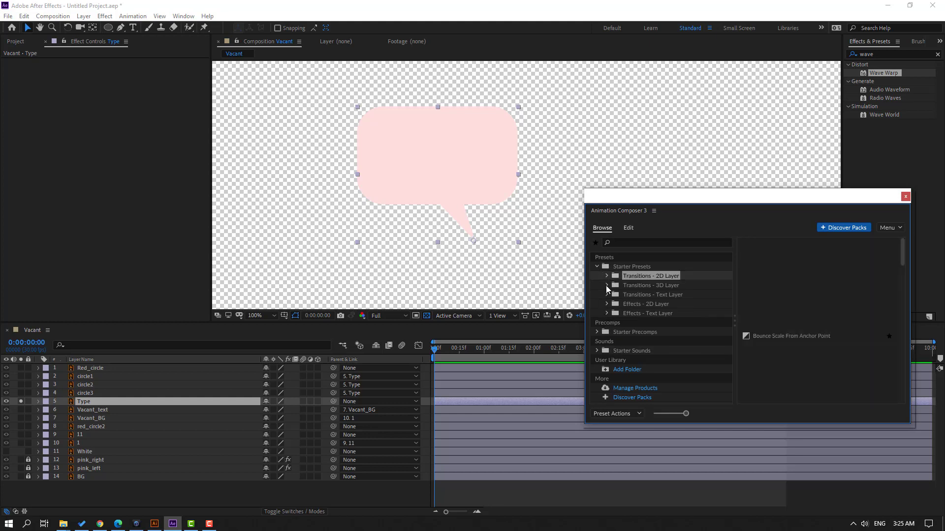
pyautogui.click(607, 276)
pyautogui.click(645, 351)
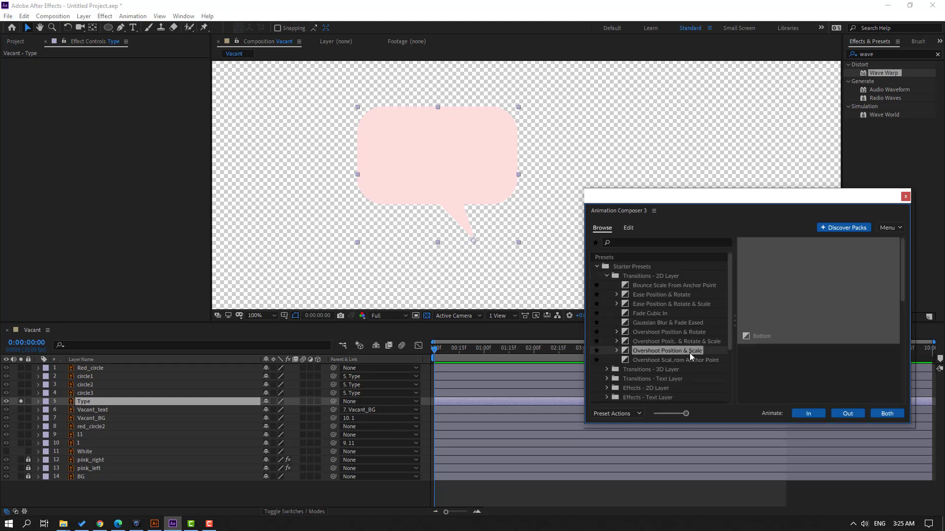
pyautogui.click(672, 358)
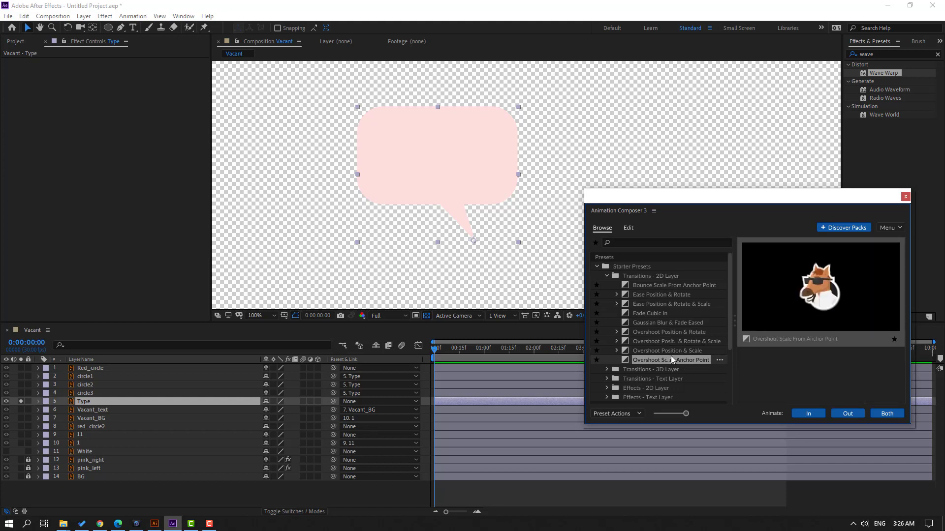
pyautogui.click(802, 414)
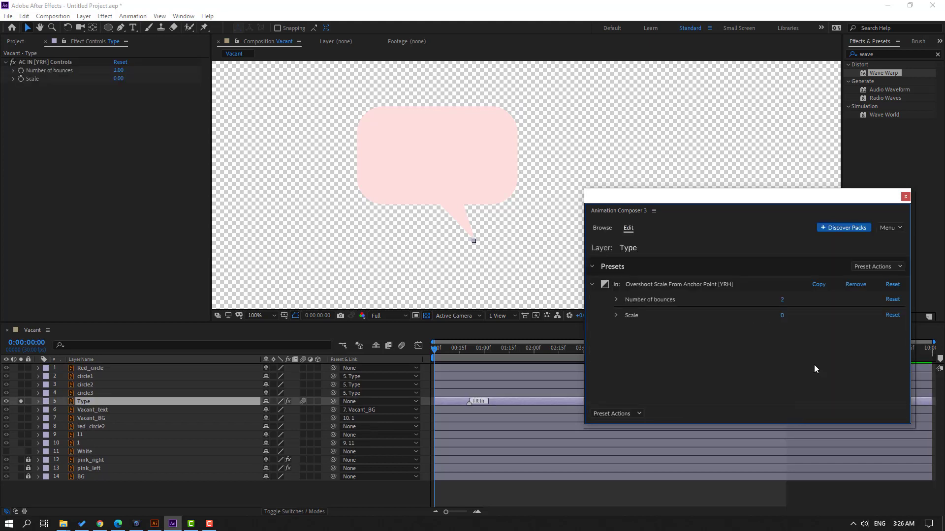
pyautogui.click(904, 198)
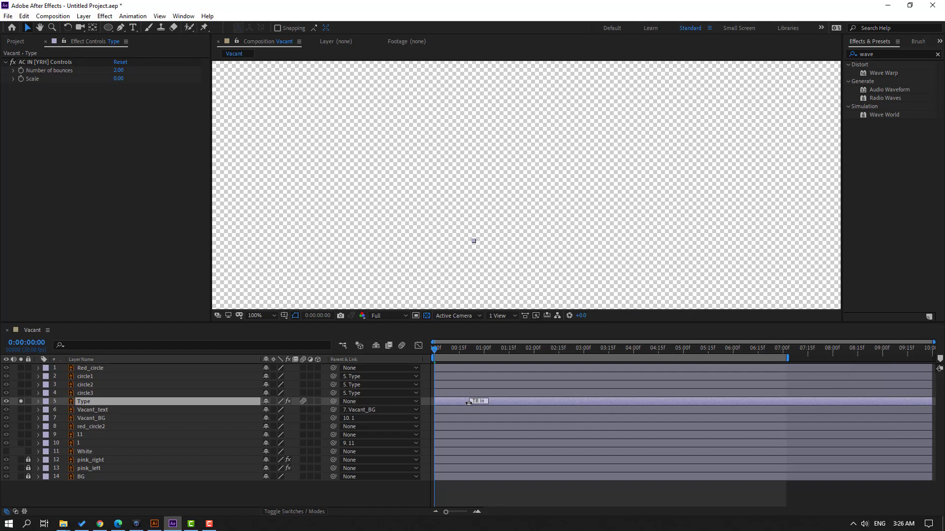
# Extend the Type layer's transition-in marker to about 1 second and preview the speech bubble with all layers shown.
pyautogui.moveTo(470, 404); pyautogui.dragTo(483, 404)
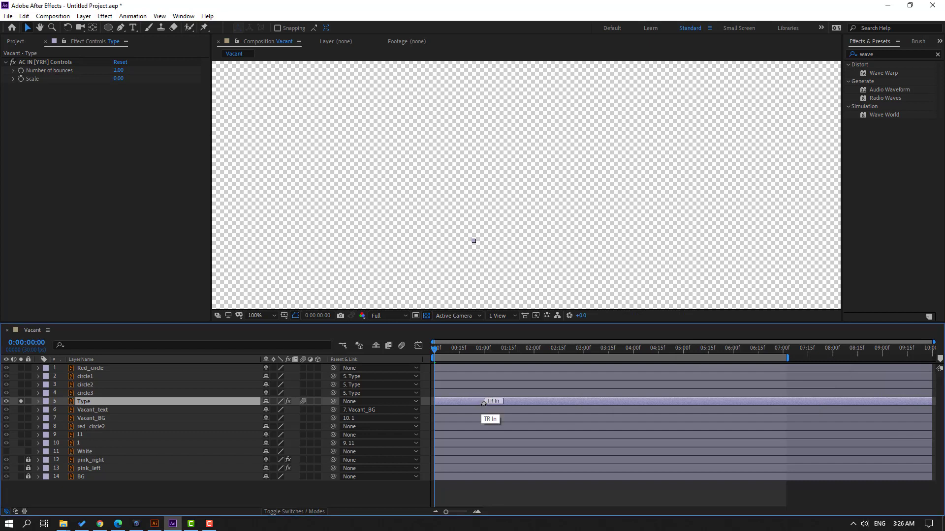
pyautogui.press('space')
pyautogui.press('space')
pyautogui.press('space')
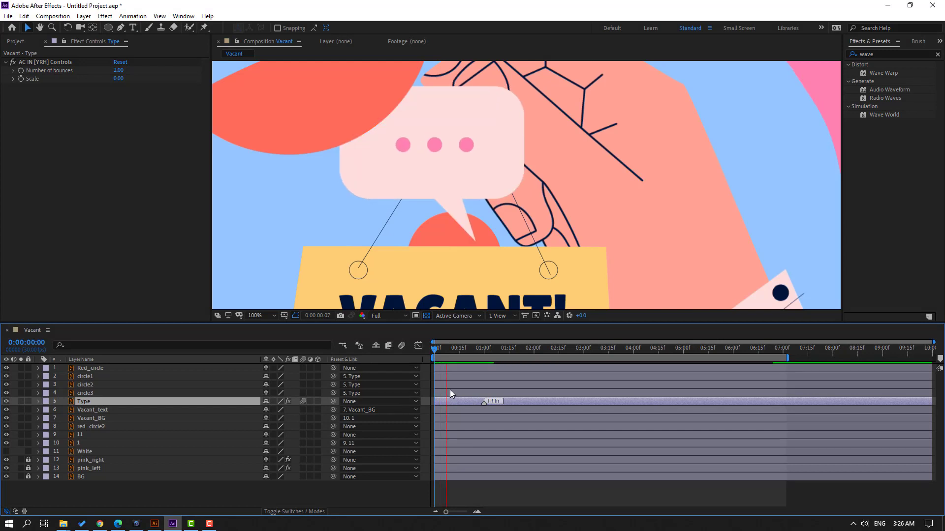
pyautogui.press('space')
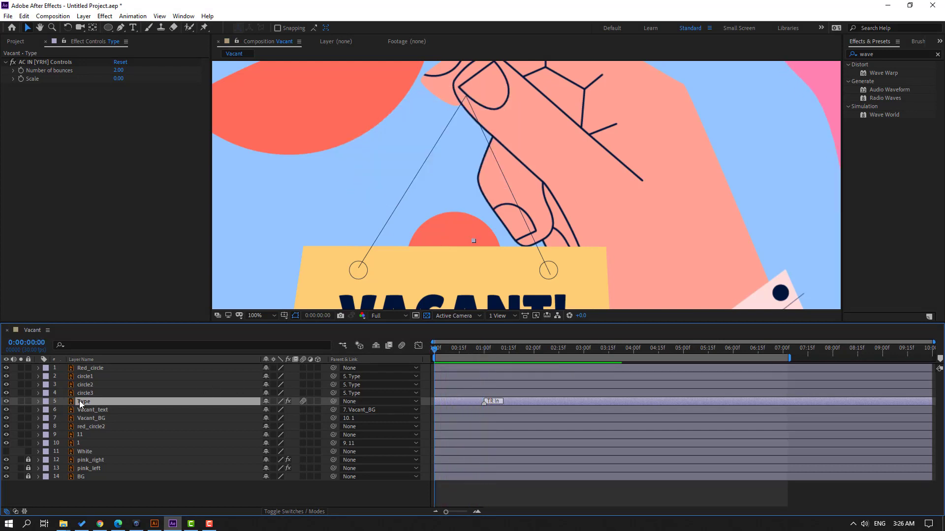
# Pre-compose the circle1, circle2 and circle3 layers into a composition named Circles.
pyautogui.click(81, 393)
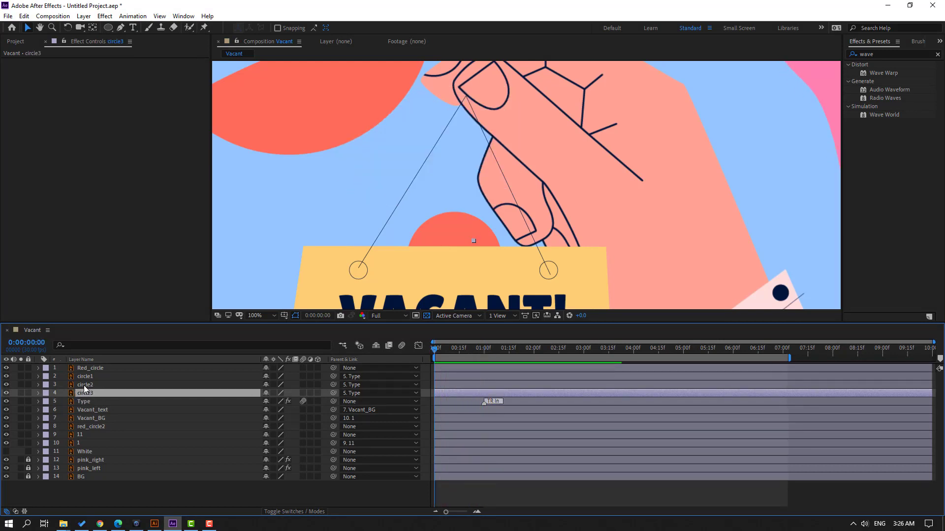
pyautogui.keyDown('ctrl'); pyautogui.click(84, 385); pyautogui.keyUp('ctrl')
pyautogui.keyDown('ctrl'); pyautogui.click(87, 376); pyautogui.keyUp('ctrl')
pyautogui.rightClick(87, 382)
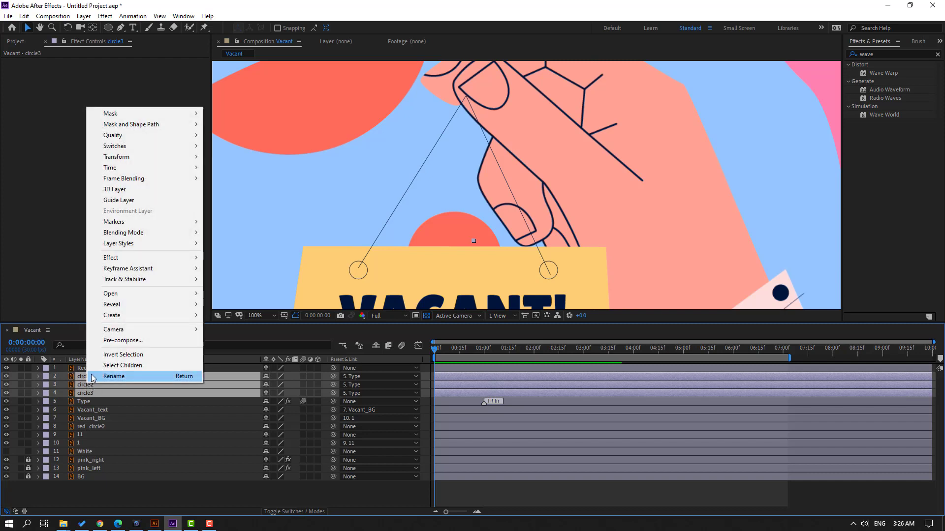
pyautogui.click(112, 343)
pyautogui.write('Circles')
pyautogui.press('Return')
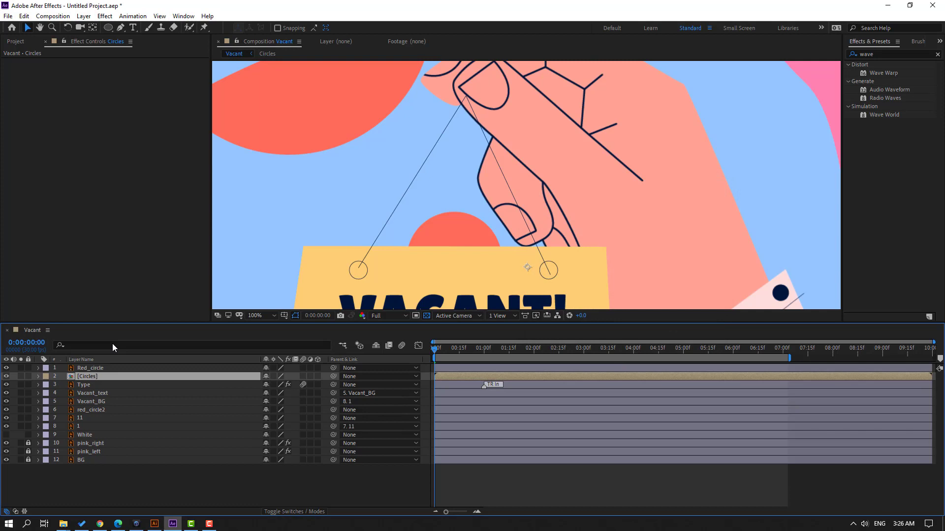
# Open the Circles composition and keyframe the circle3 layer's Scale at 0% on frame 0.
pyautogui.doubleClick(83, 375)
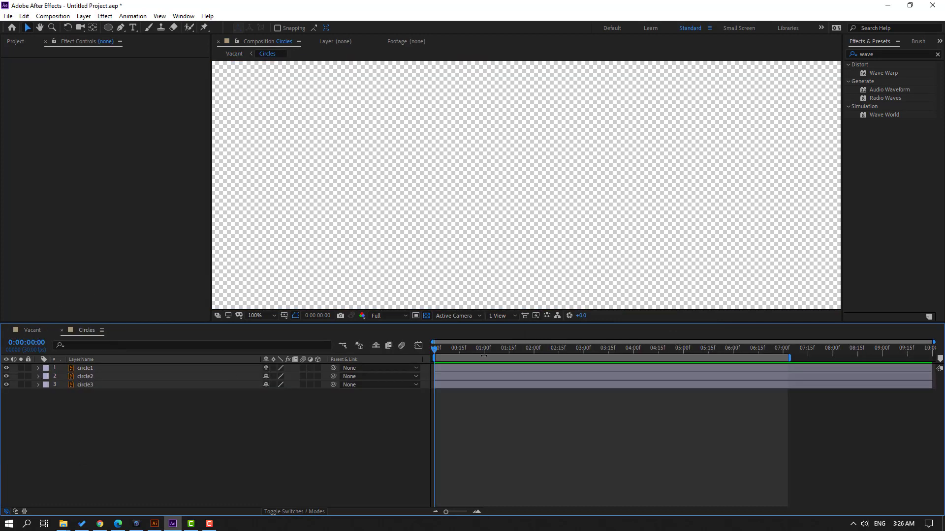
pyautogui.click(428, 315)
pyautogui.scroll(-4, 476, 160)
pyautogui.scroll(5, 483, 177)
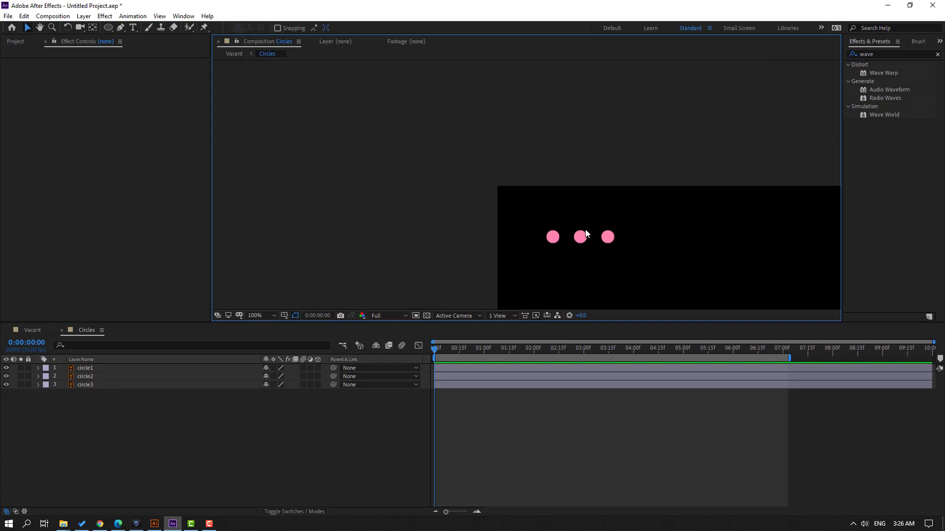
pyautogui.moveTo(611, 226); pyautogui.dragTo(391, 82)
pyautogui.click(86, 388)
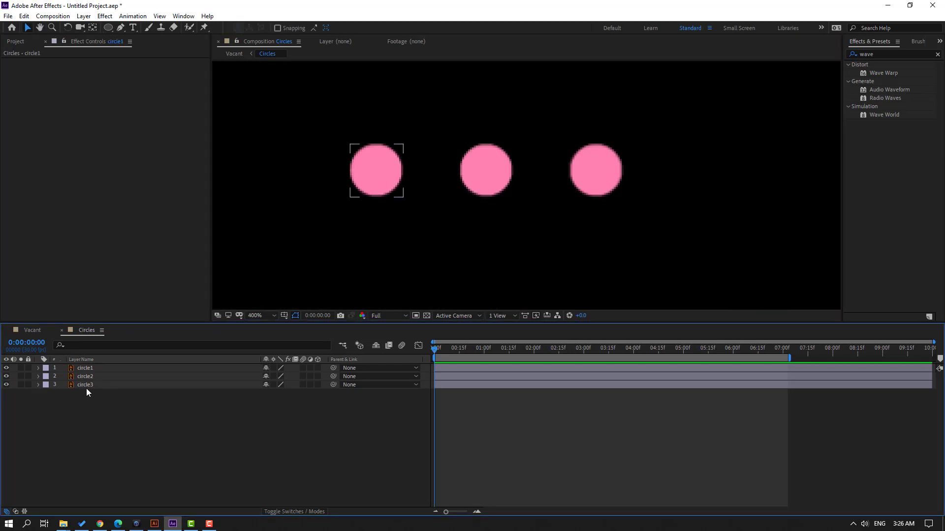
pyautogui.press('s')
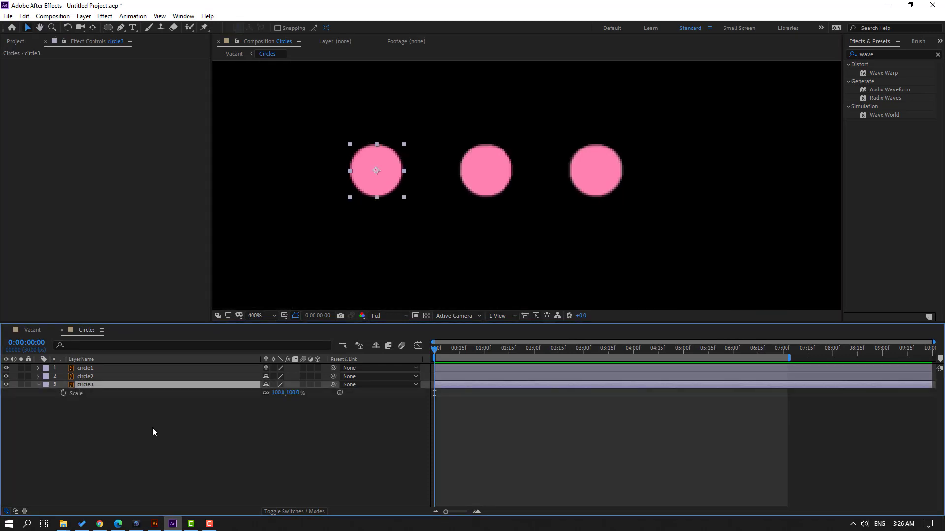
pyautogui.click(63, 393)
pyautogui.click(277, 393)
pyautogui.write('0')
pyautogui.press('Return')
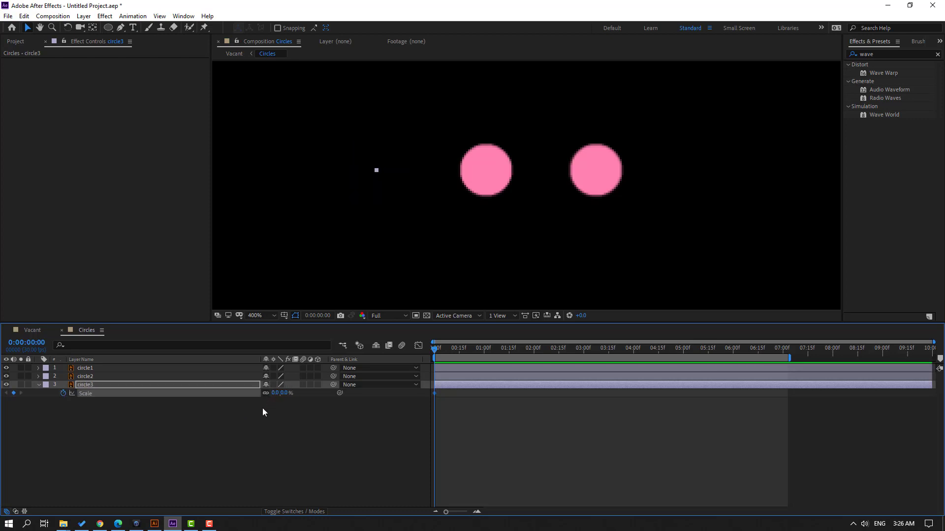
# Keyframe circle3's Scale at 100% on frame 10 and back at 0% on frame 20.
pyautogui.hotkey('shift', 'pagedown')
pyautogui.click(275, 393)
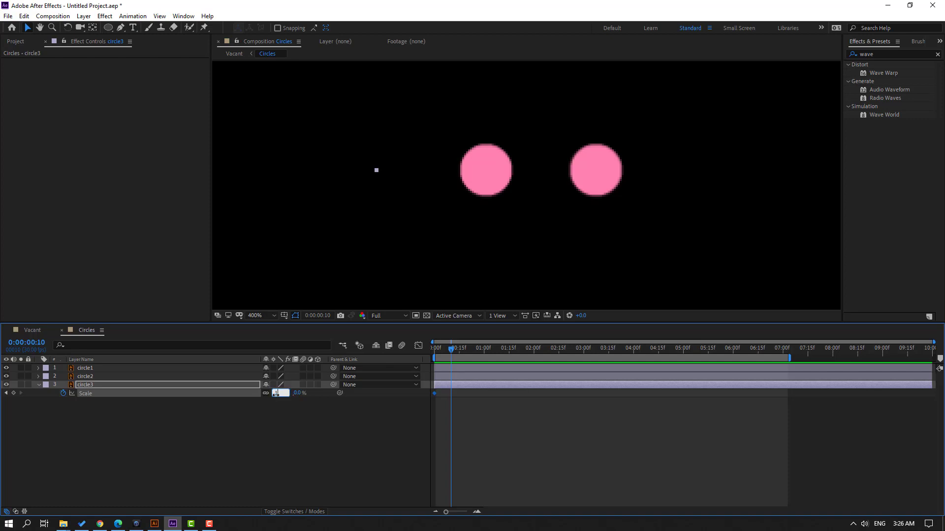
pyautogui.write('100')
pyautogui.press('Return')
pyautogui.hotkey('shift', 'pagedown')
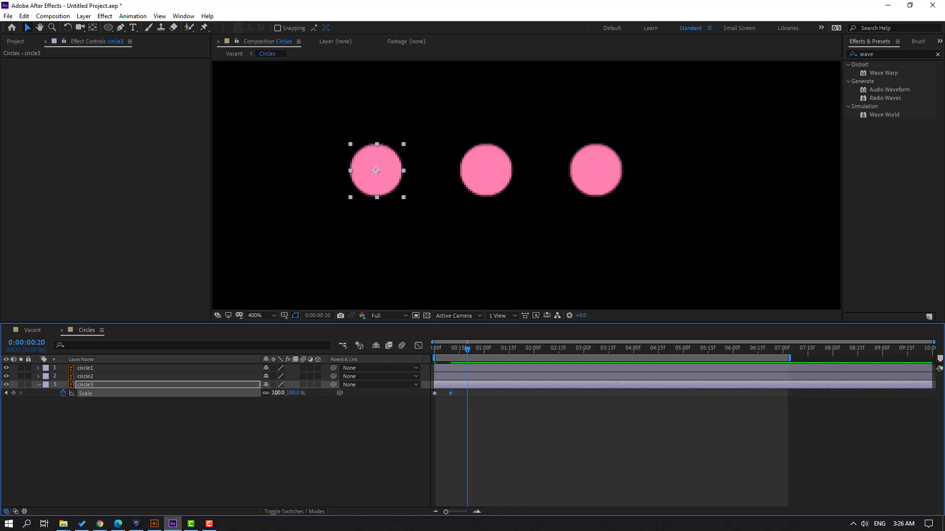
pyautogui.click(274, 393)
pyautogui.write('0')
pyautogui.press('Return')
# Apply Easy Ease to all of circle3's Scale keyframes and return to the start of the timeline.
pyautogui.moveTo(475, 391); pyautogui.dragTo(433, 397)
pyautogui.rightClick(433, 396)
pyautogui.moveTo(513, 387)
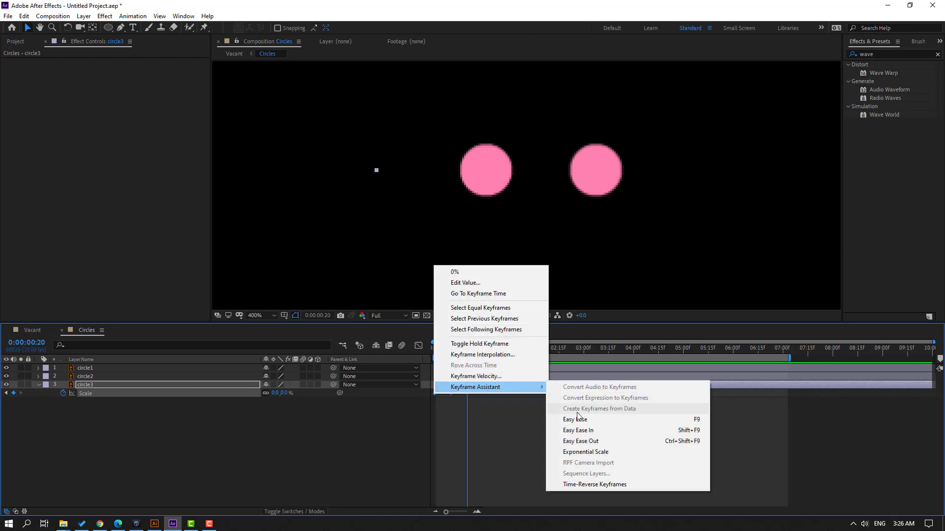
pyautogui.click(574, 420)
pyautogui.hotkey('shift', 'pageup')
pyautogui.hotkey('shift', 'pagedown')
pyautogui.press('Home')
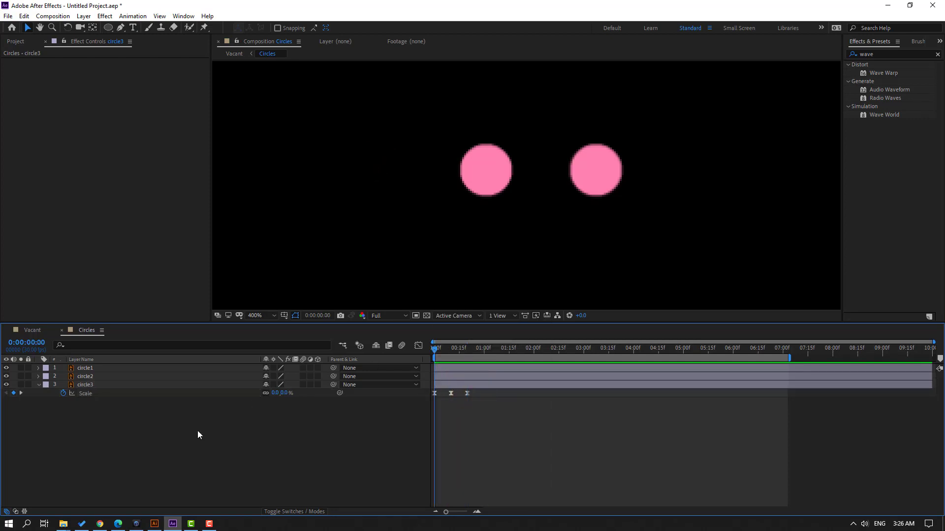
# Add the expression loopOutDuration(type = "cycle", duration = 0) to circle3's Scale.
pyautogui.keyDown('alt'); pyautogui.click(63, 393); pyautogui.keyUp('alt')
pyautogui.click(299, 402)
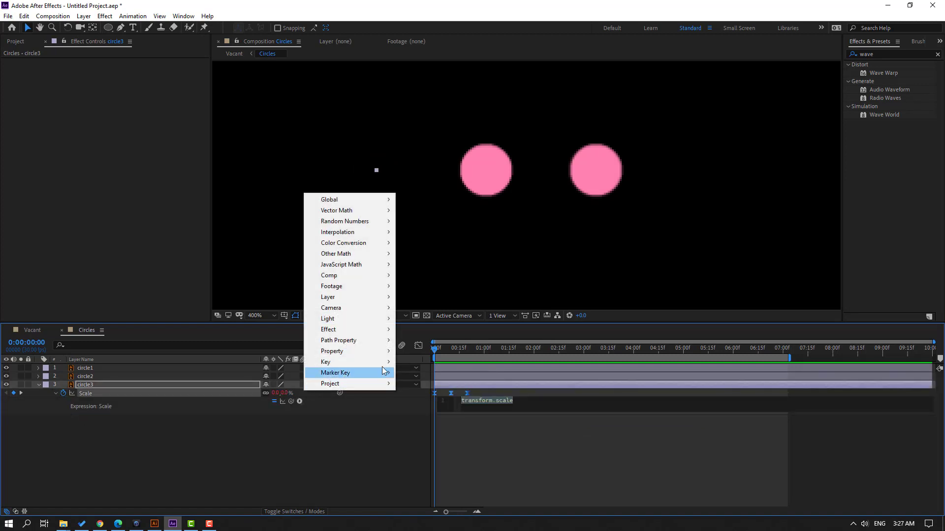
pyautogui.moveTo(377, 352)
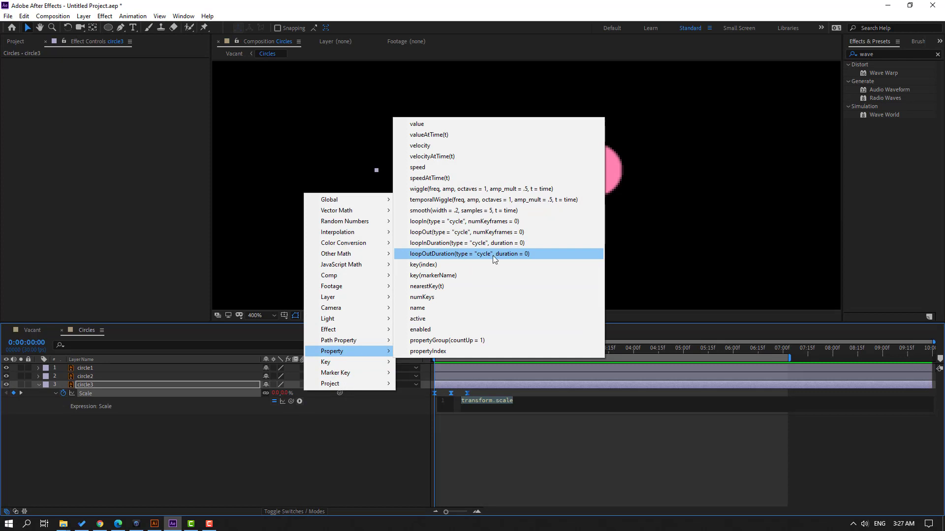
pyautogui.click(522, 253)
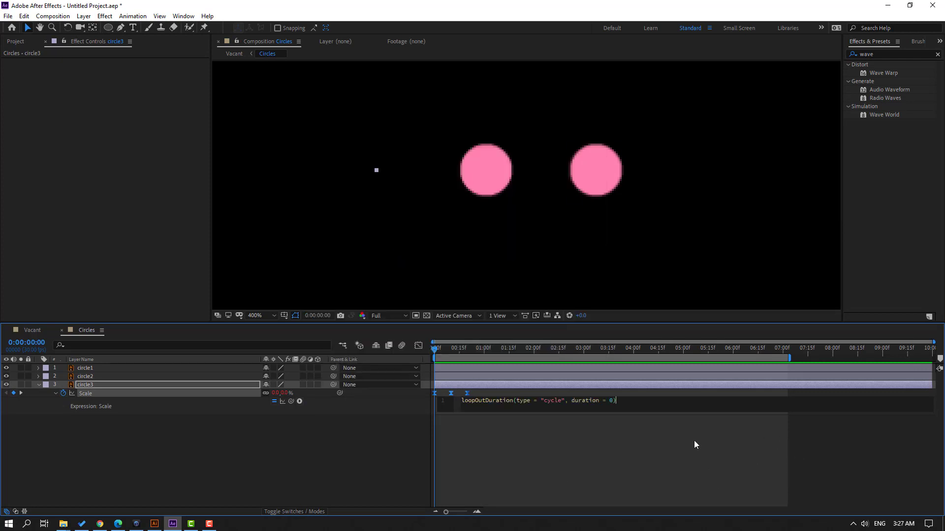
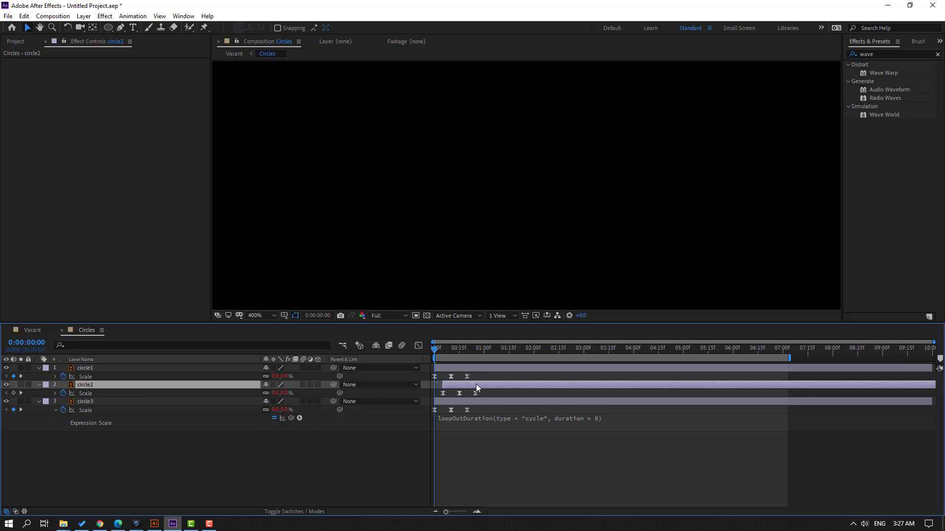
# Shift the circle1 layer to start at about frame 14 and preview the staggered circle animation.
pyautogui.click(453, 370)
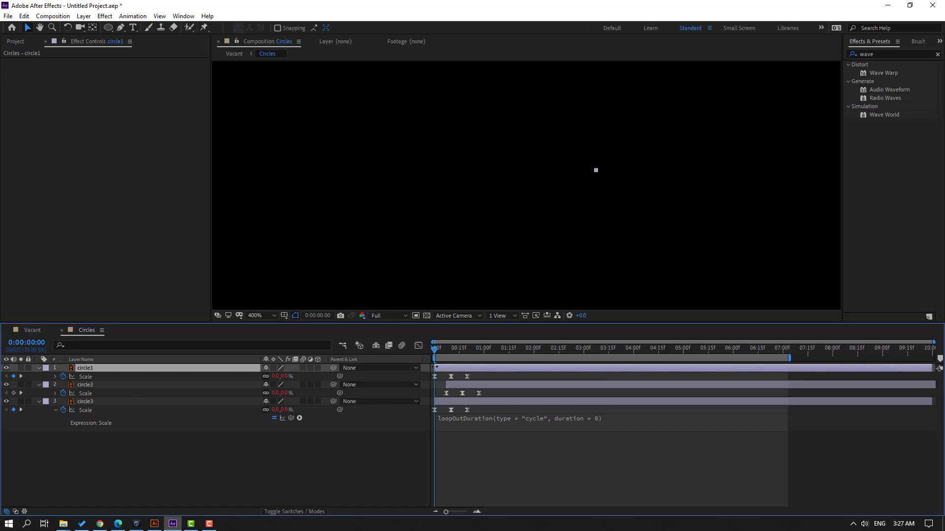
pyautogui.press('space')
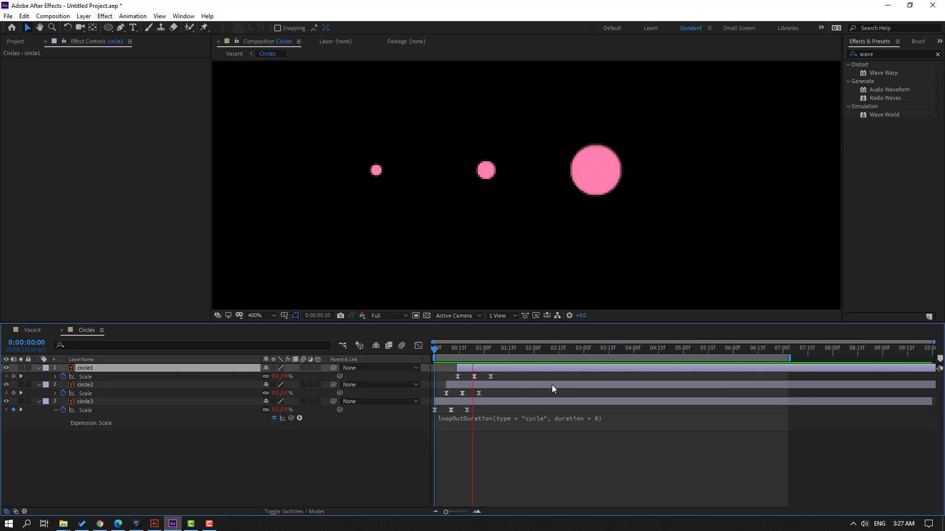
pyautogui.press('space')
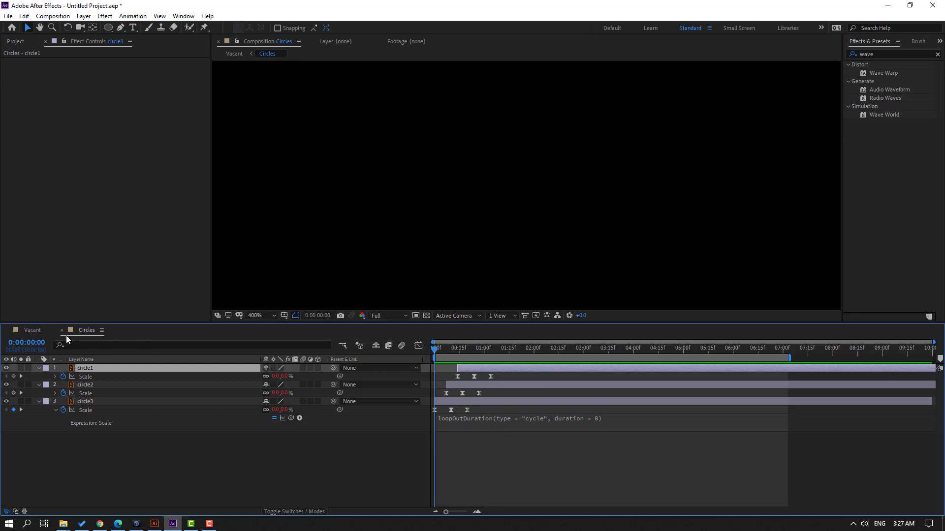
# Return to the Vacant composition and move the Circles layer onto the speech bubble, positioning it at the 1-second mark.
pyautogui.click(62, 330)
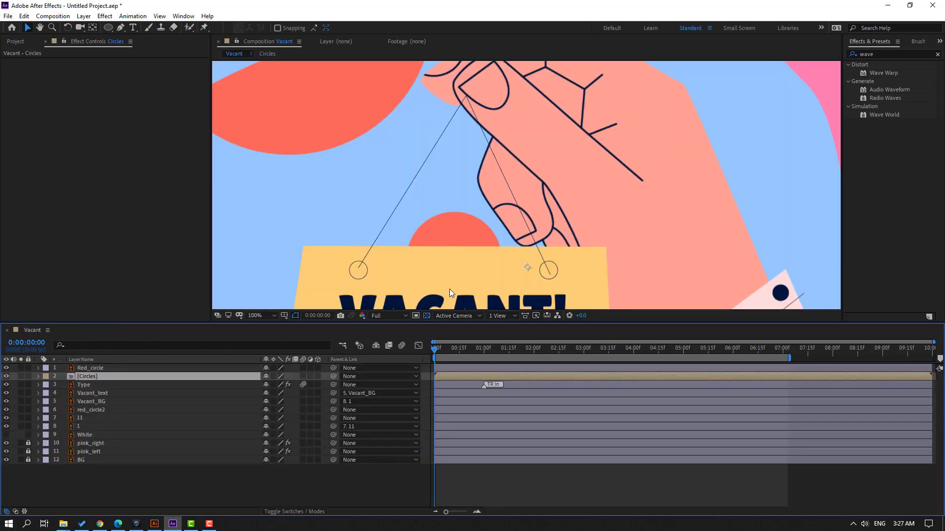
pyautogui.press('space')
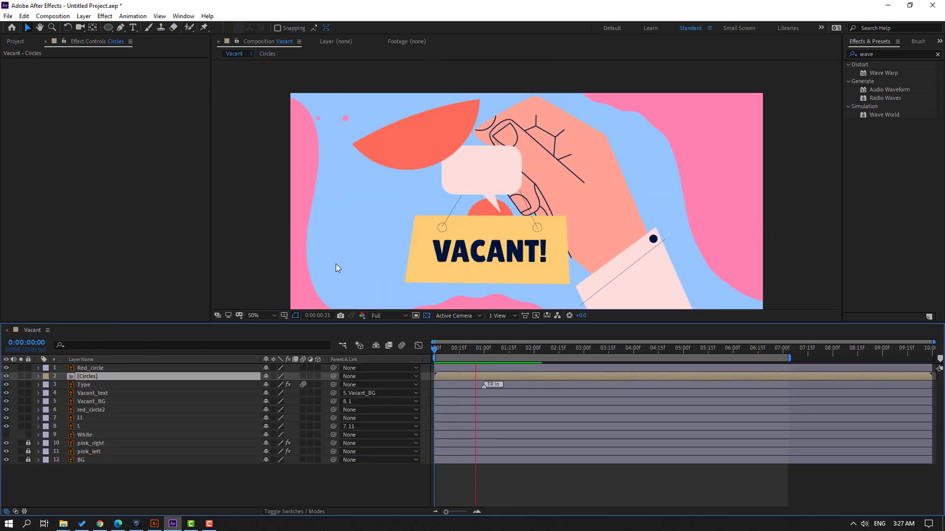
pyautogui.press('space')
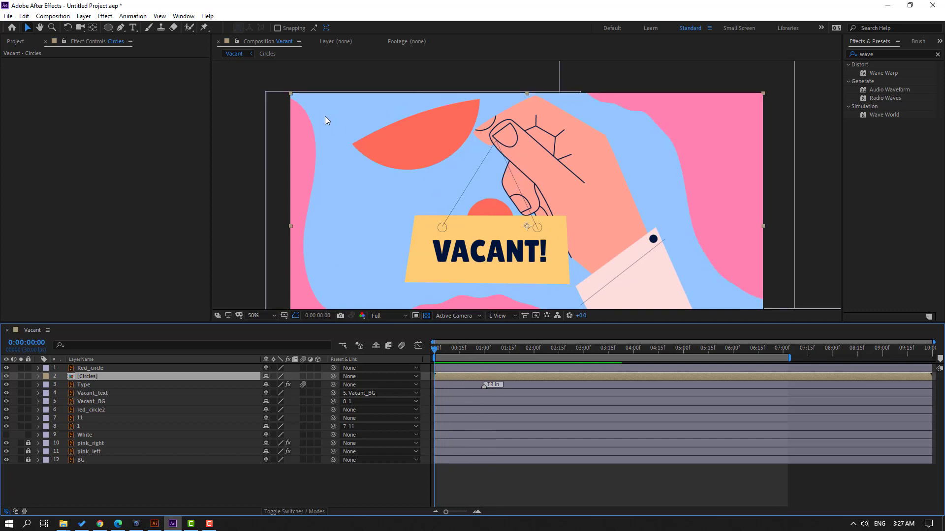
pyautogui.moveTo(458, 349); pyautogui.dragTo(484, 349)
pyautogui.click(314, 99)
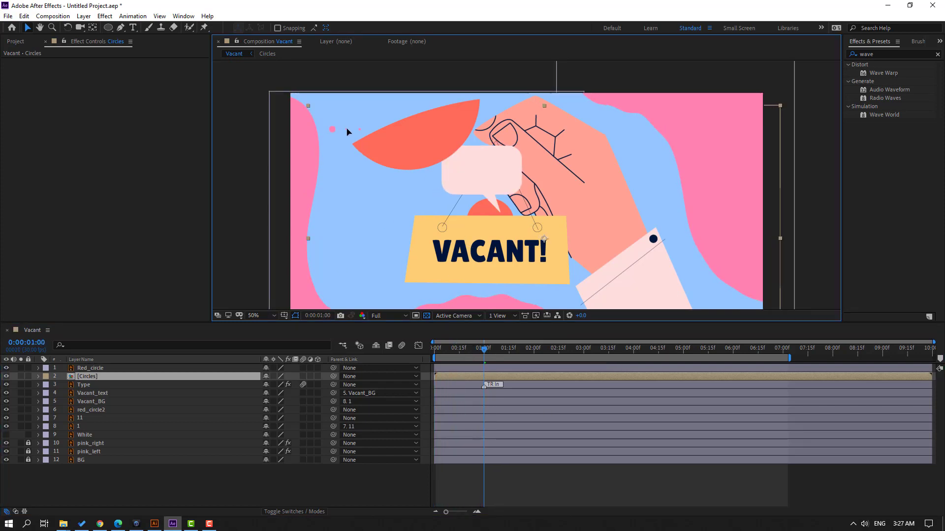
pyautogui.press('space')
pyautogui.click(435, 349)
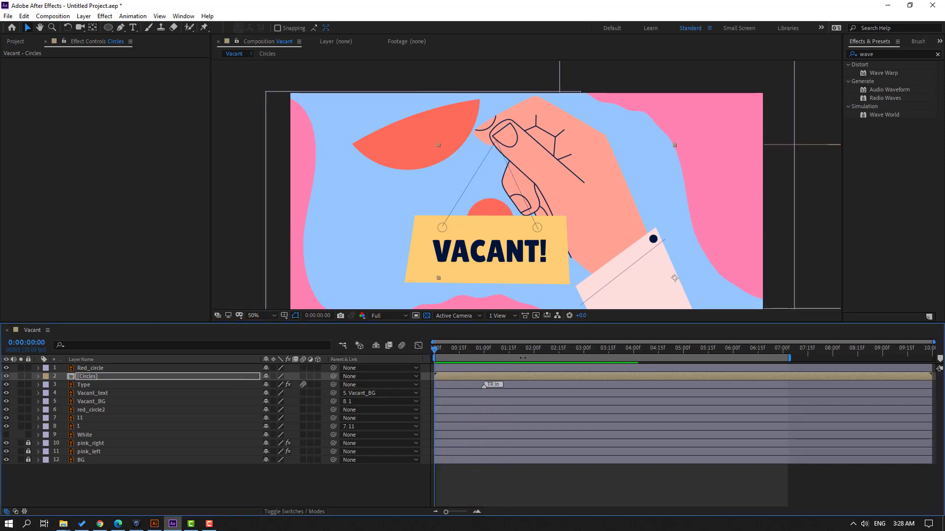
# Parent the Circles layer to the Type layer and preview the animation.
pyautogui.click(83, 377)
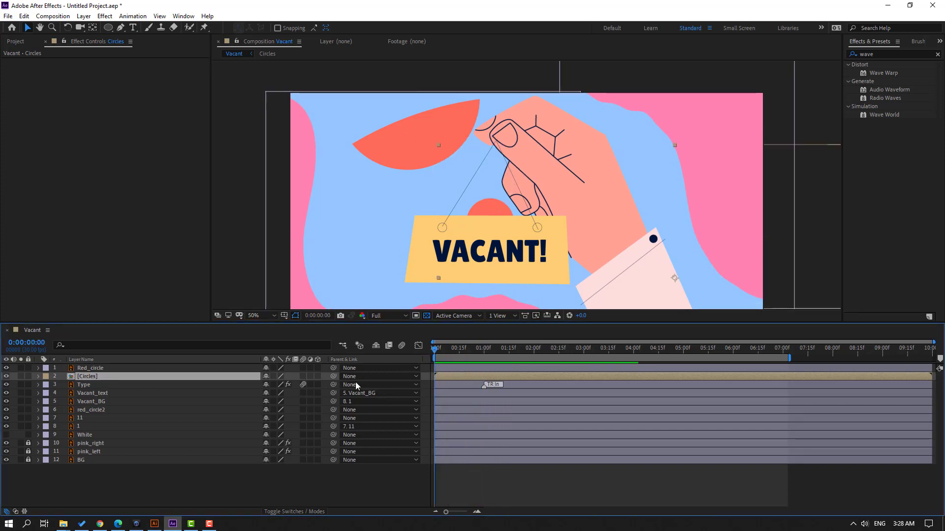
pyautogui.moveTo(334, 377); pyautogui.dragTo(87, 385)
pyautogui.press('space')
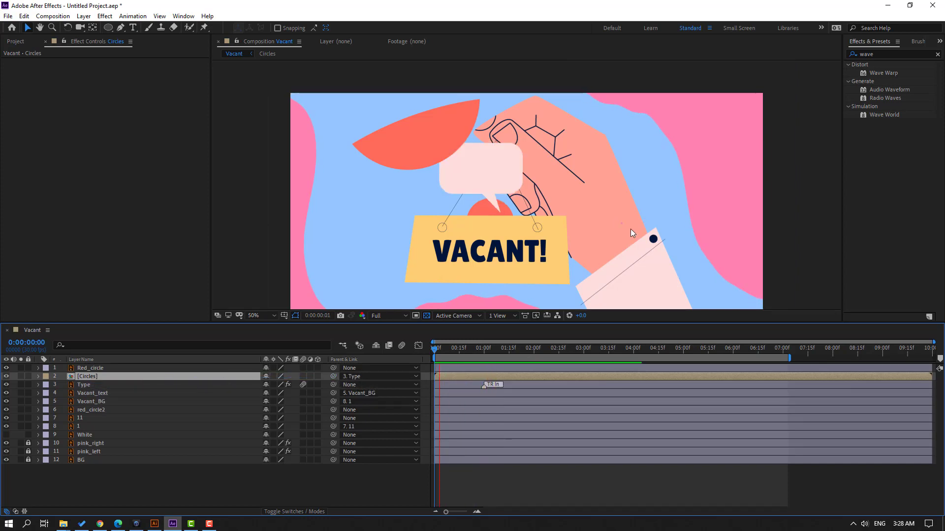
# Shift the Circles layer slightly so the three dots sit centred in the speech bubble, and preview the result.
pyautogui.moveTo(631, 224); pyautogui.dragTo(472, 171)
pyautogui.press('space')
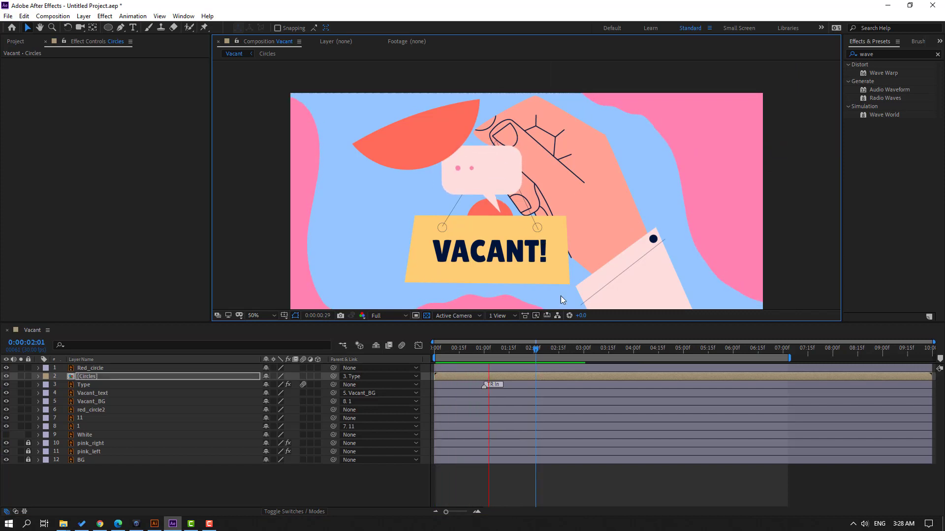
pyautogui.click(474, 172)
pyautogui.moveTo(478, 167); pyautogui.dragTo(485, 168)
pyautogui.press('space')
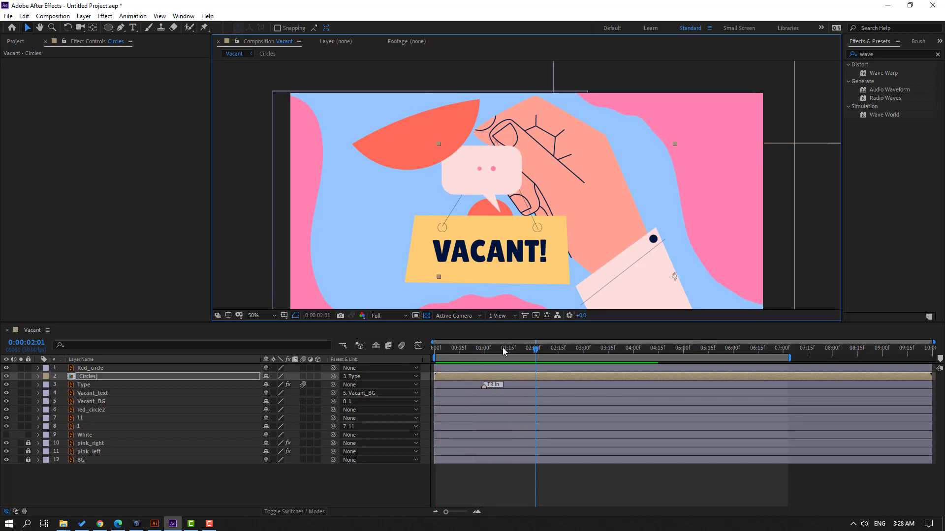
# Move Red_circle partly above the frame's upper edge and keyframe its Position at 320.0, -63.2 on the first frame.
pyautogui.moveTo(503, 348); pyautogui.dragTo(169, 364)
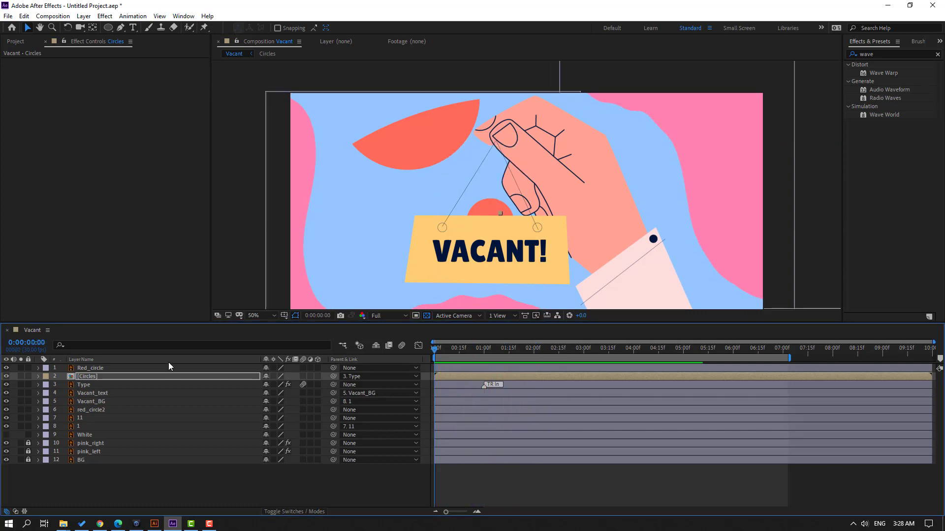
pyautogui.click(384, 146)
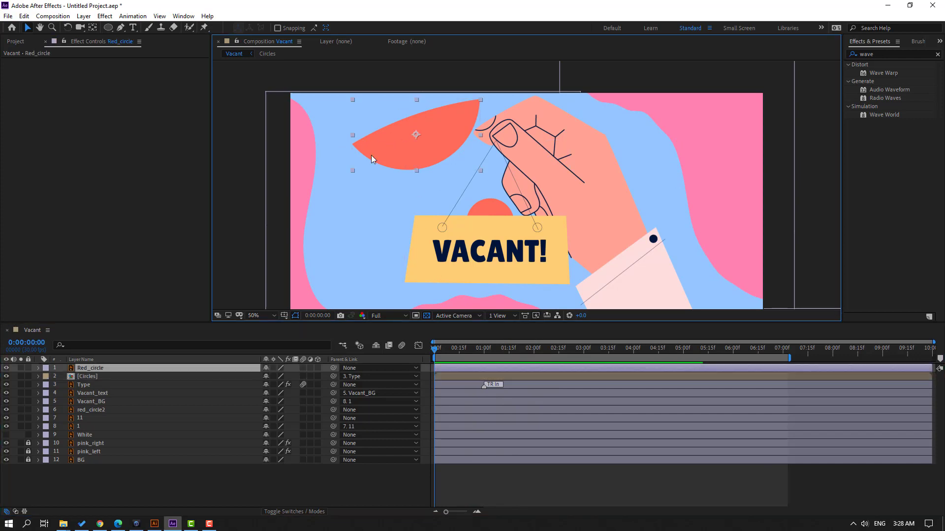
pyautogui.moveTo(392, 143); pyautogui.dragTo(348, 97)
pyautogui.press('p')
pyautogui.click(63, 376)
# Set Red_circle's Position to about 701, -102.2 at 0:00:07:03 and preview its drift.
pyautogui.moveTo(586, 355); pyautogui.dragTo(788, 361)
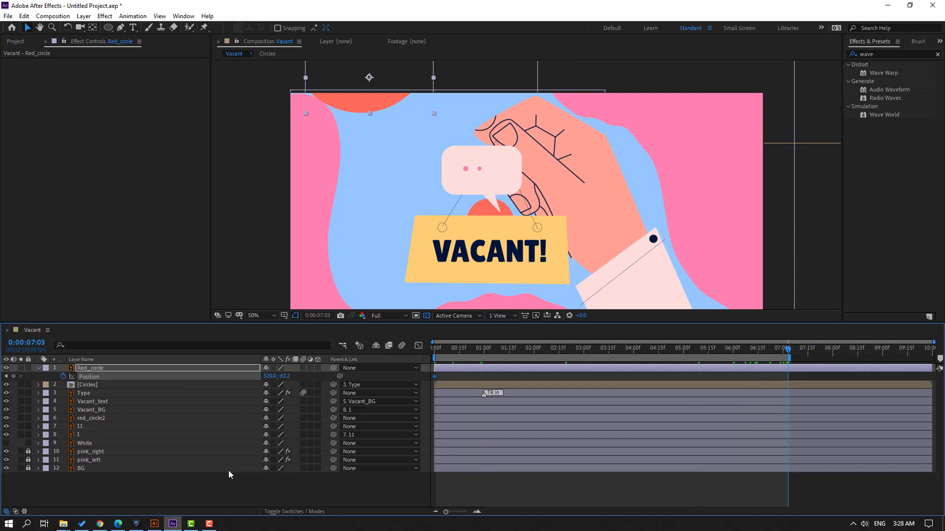
pyautogui.moveTo(265, 376); pyautogui.dragTo(319, 377)
pyautogui.press('space')
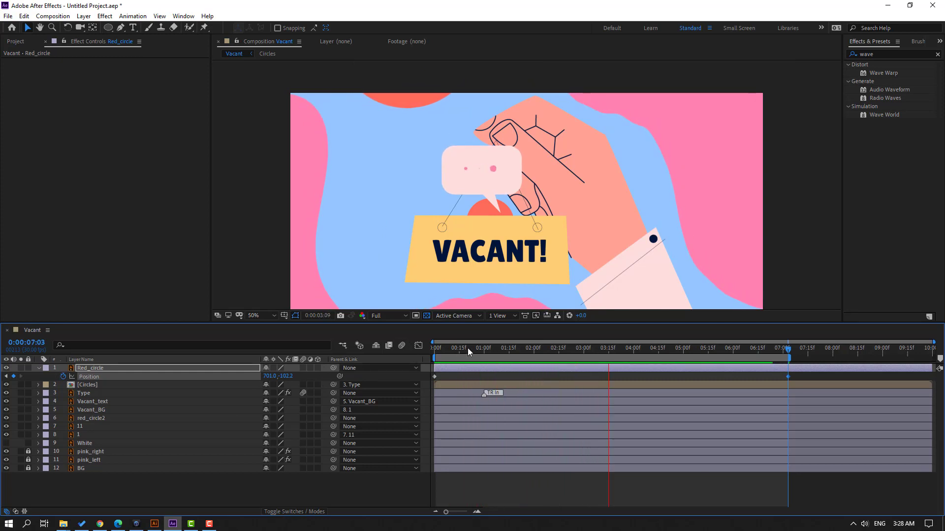
pyautogui.press('Home')
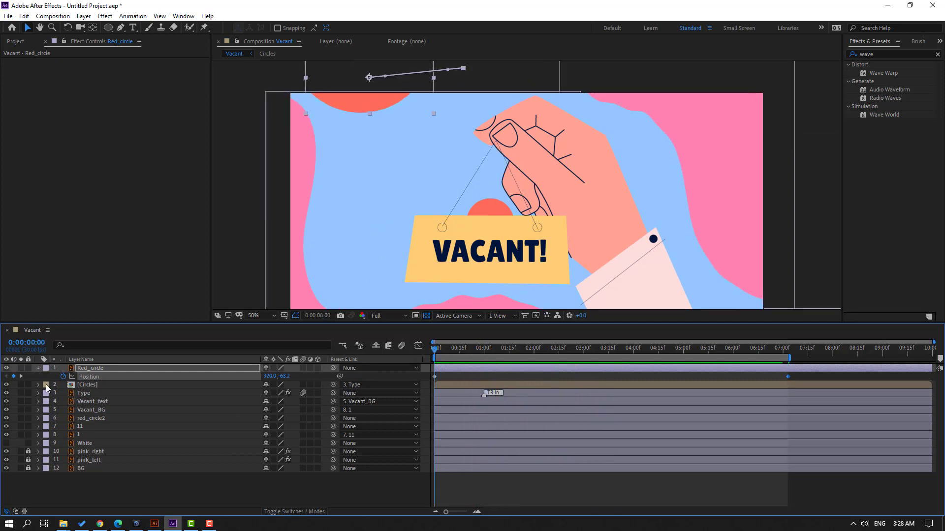
pyautogui.press('p')
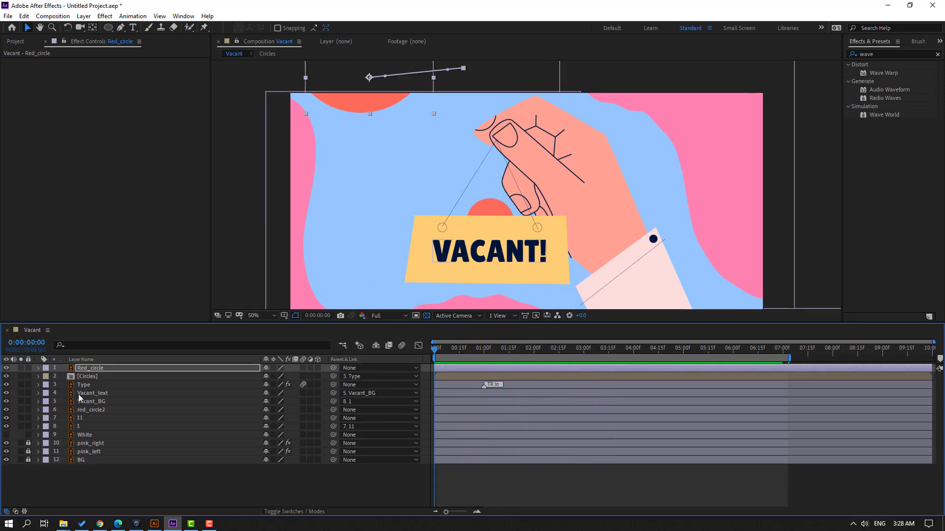
# At 0:00:02:06, move the Type speech bubble to the open blue area left of the hand, above the sign.
pyautogui.click(414, 255)
pyautogui.click(544, 349)
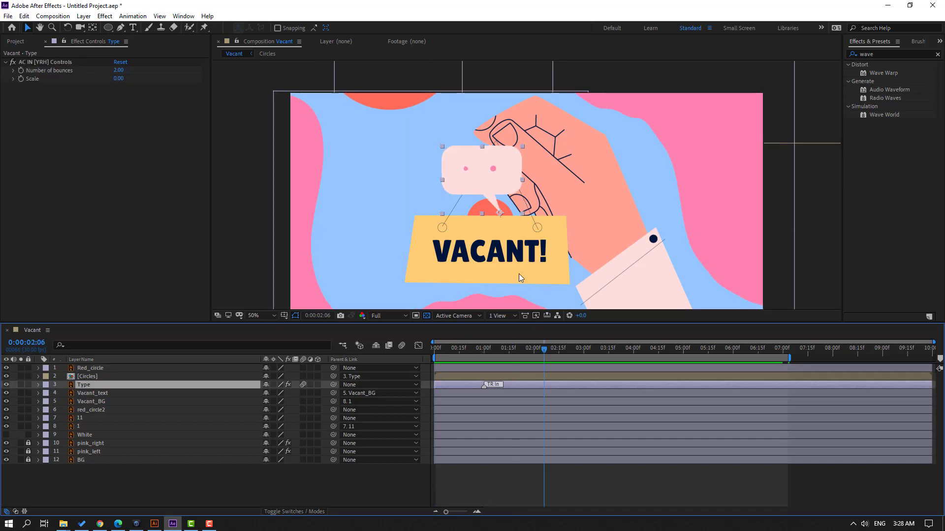
pyautogui.moveTo(482, 191); pyautogui.dragTo(385, 170)
pyautogui.press('Return')
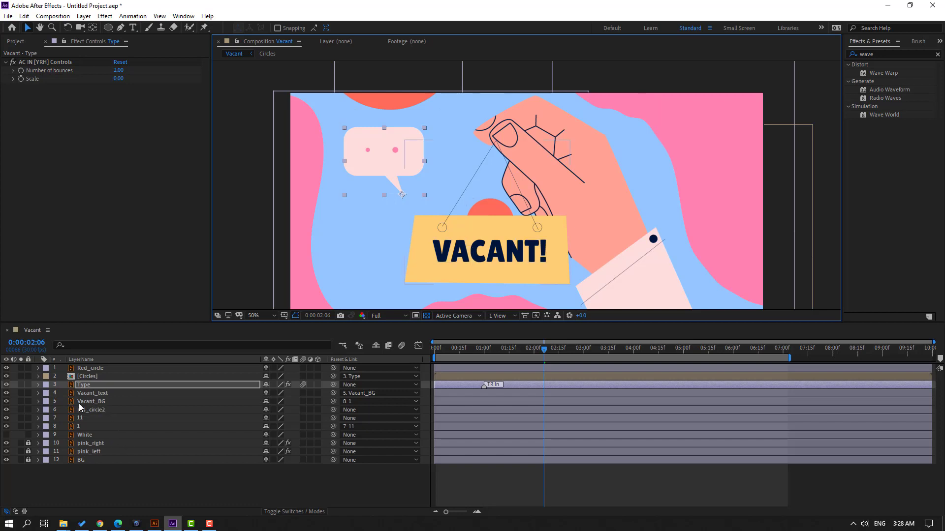
# Set Vacant_BG's Rotation to -5° and keyframe it on the first frame.
pyautogui.click(105, 403)
pyautogui.moveTo(483, 348); pyautogui.dragTo(434, 348)
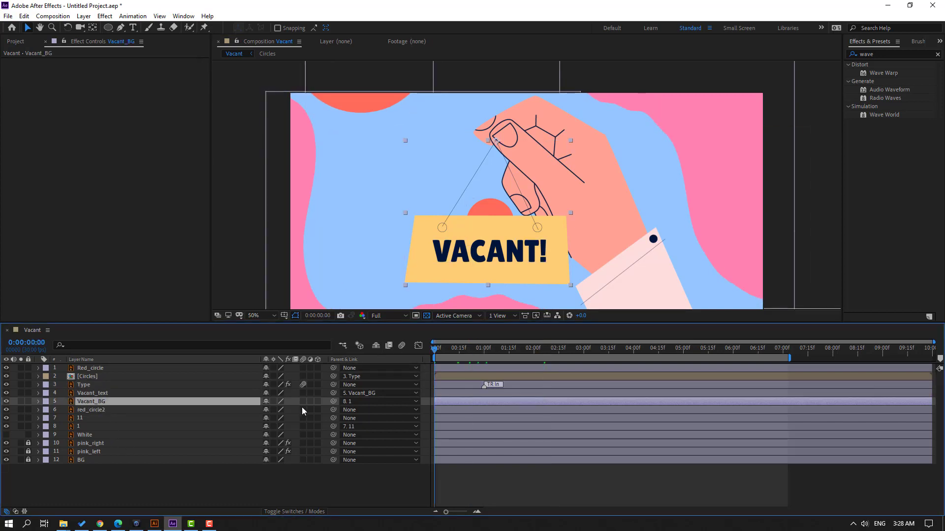
pyautogui.press('r')
pyautogui.click(277, 410)
pyautogui.write('-5')
pyautogui.press('Return')
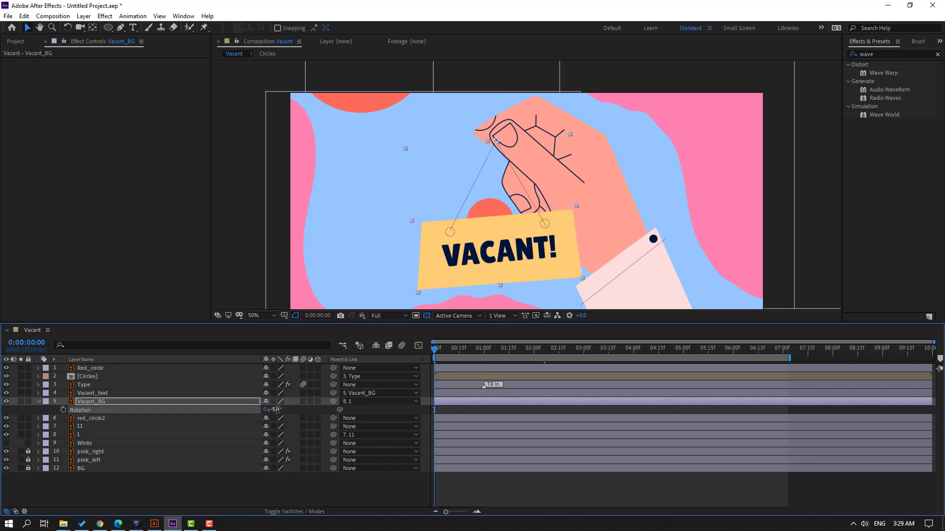
pyautogui.click(62, 410)
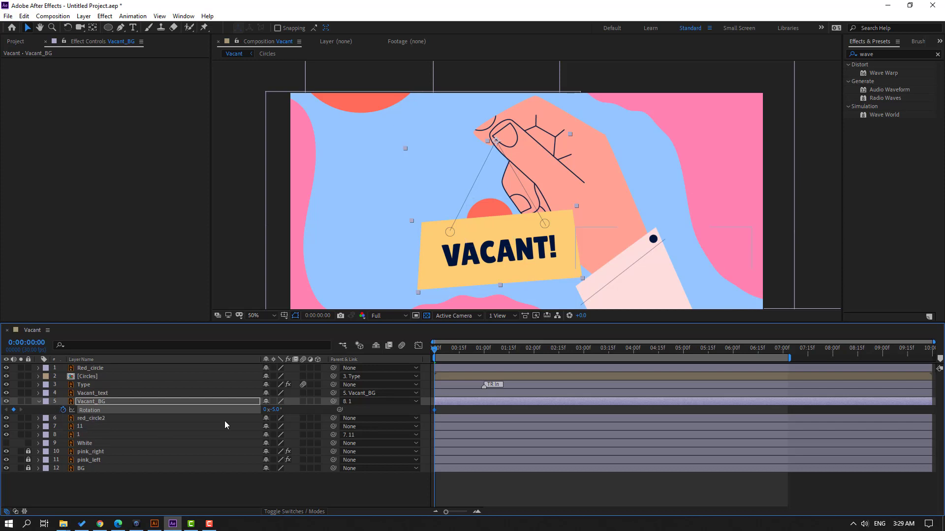
# Change Vacant_BG's first Rotation keyframe to 5°.
pyautogui.click(275, 411)
pyautogui.write('5')
pyautogui.press('Return')
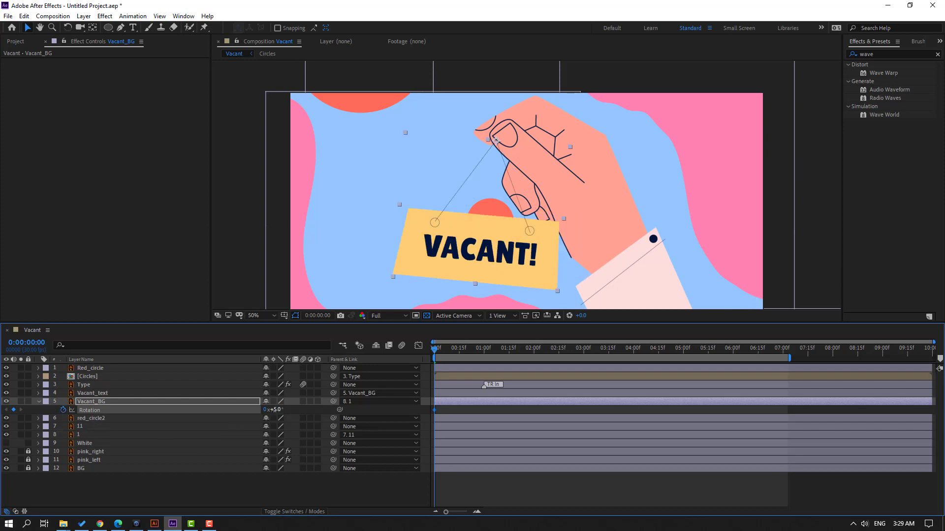
# Add Vacant_BG Rotation keyframes of -5° at frame 10 and 5° at frame 20, end the work area there and preview.
pyautogui.hotkey('shift', 'pagedown')
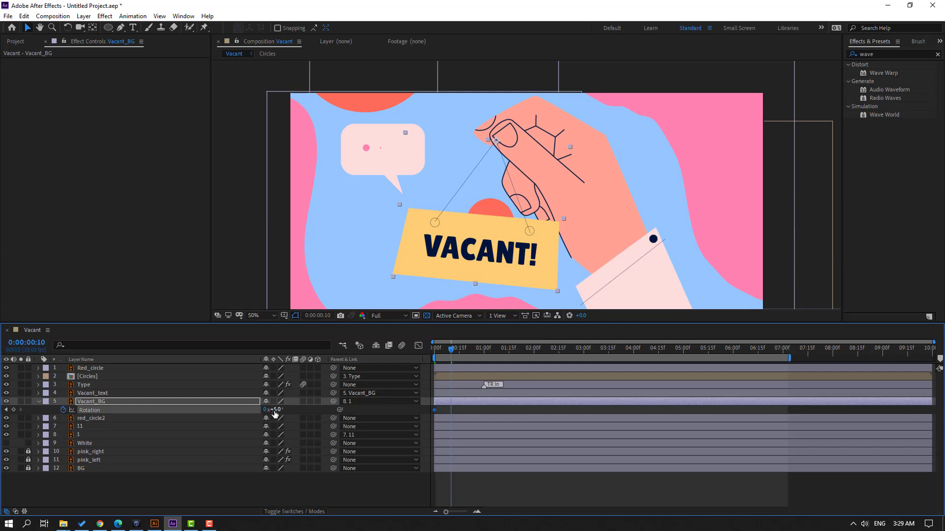
pyautogui.press('Return')
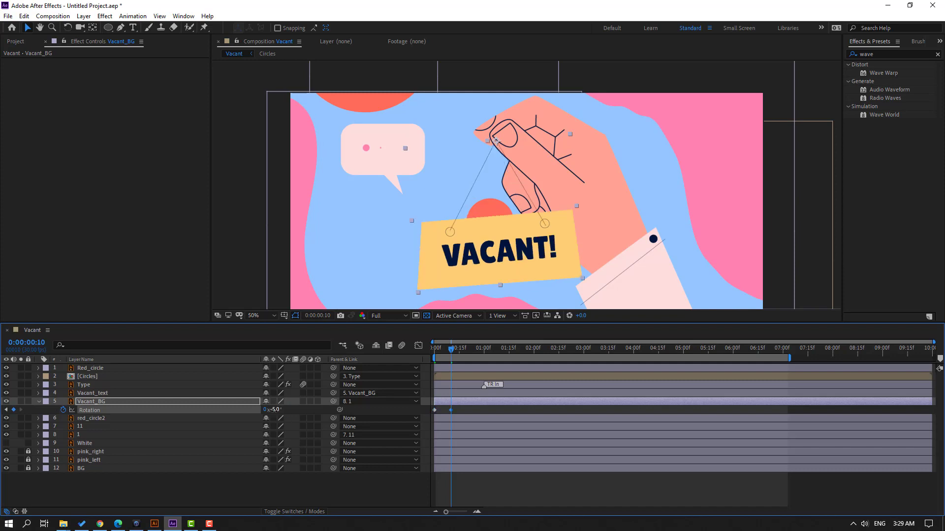
pyautogui.hotkey('shift', 'pagedown')
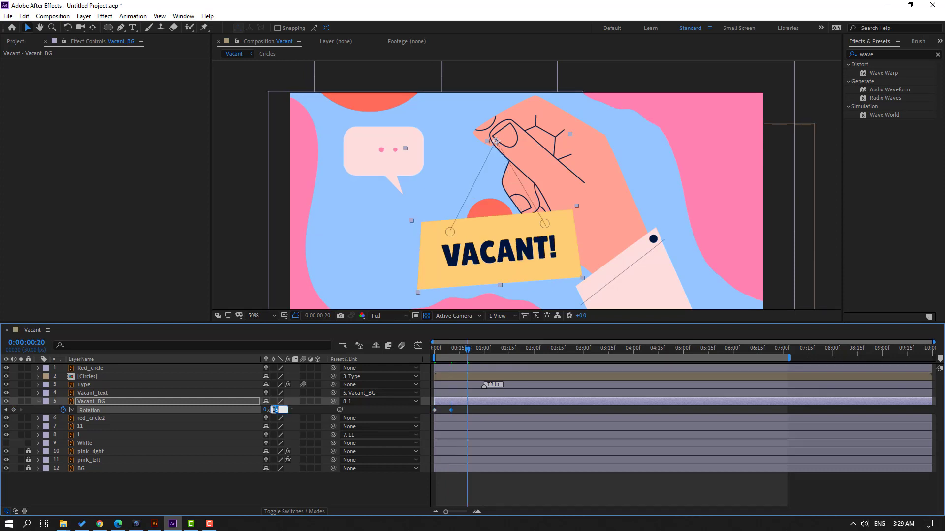
pyautogui.press('Return')
pyautogui.press('n')
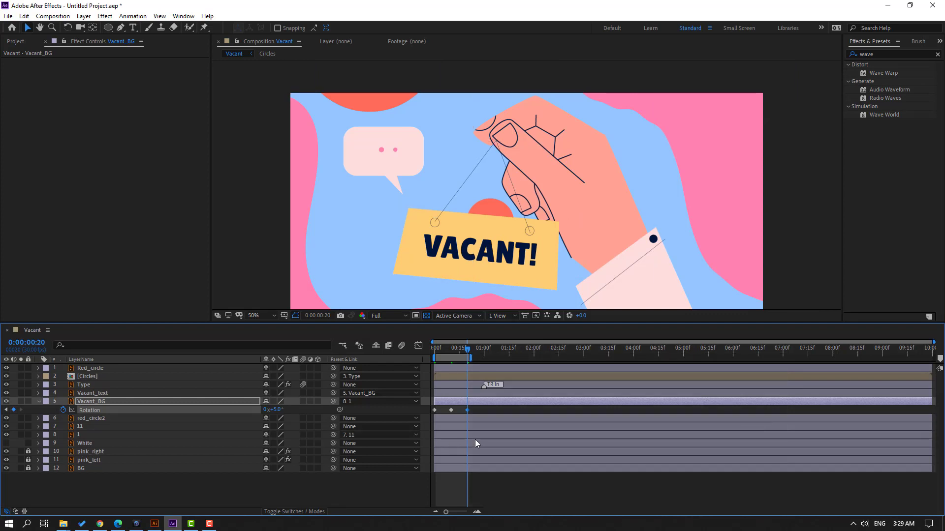
pyautogui.press('space')
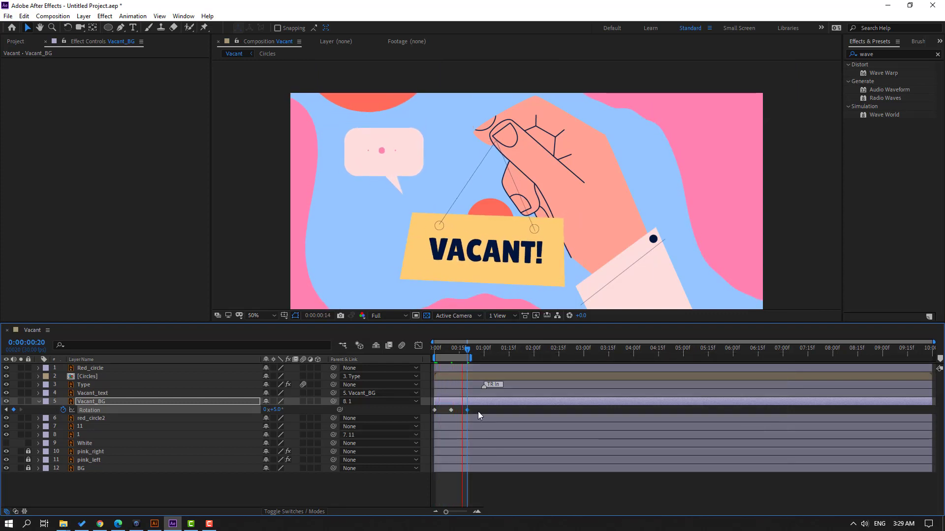
# Apply Easy Ease to all three Rotation keyframes of Vacant_BG.
pyautogui.moveTo(479, 411); pyautogui.dragTo(431, 407)
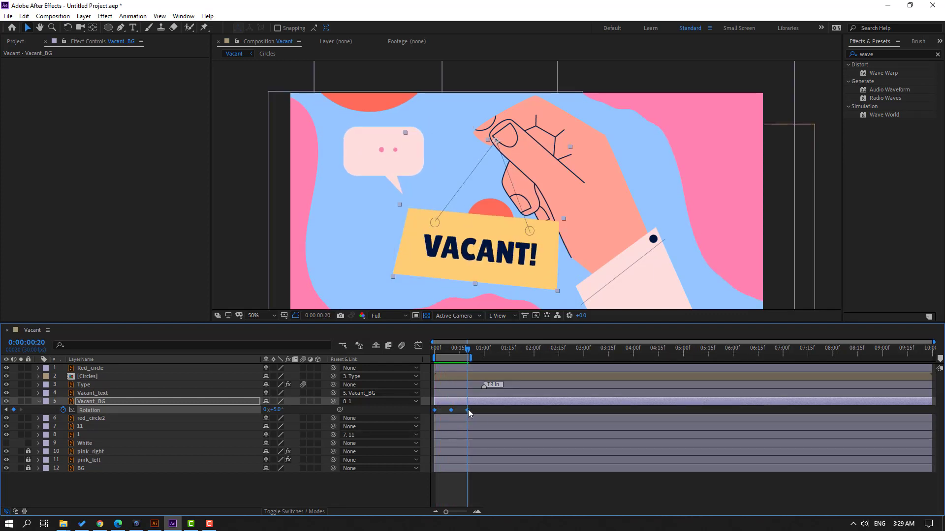
pyautogui.rightClick(468, 410)
pyautogui.moveTo(487, 399)
pyautogui.click(615, 431)
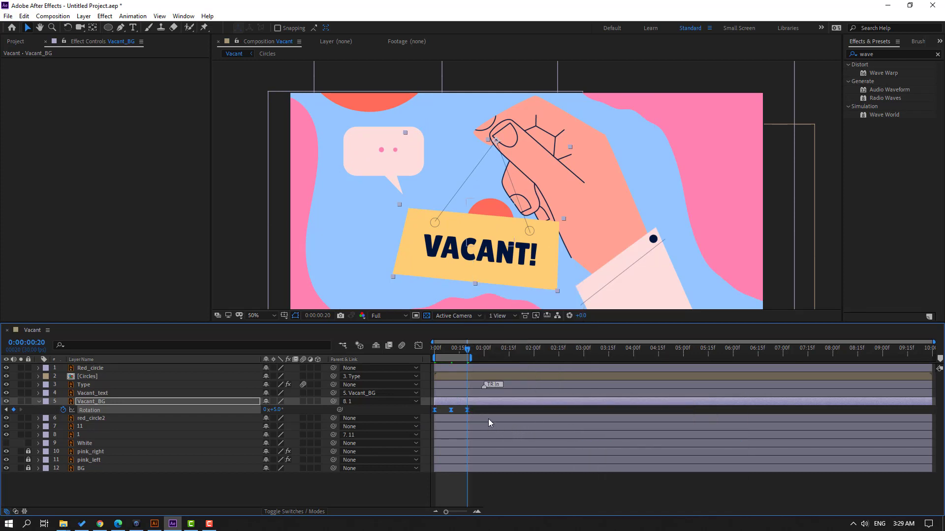
# Stretch Vacant_BG's Rotation keyframes proportionally to end at 1 second, extend the work area to match and preview the swing.
pyautogui.moveTo(467, 410); pyautogui.dragTo(483, 409)
pyautogui.moveTo(467, 356); pyautogui.dragTo(486, 357)
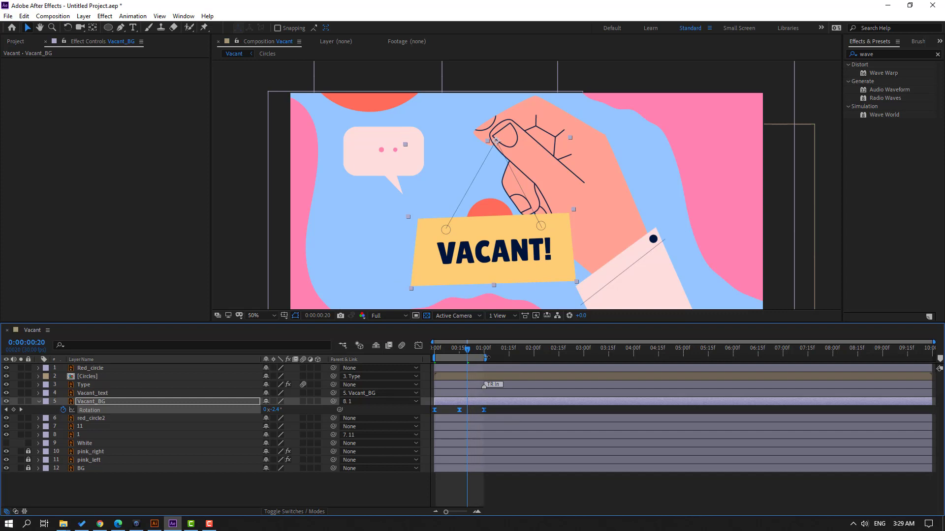
pyautogui.press('space')
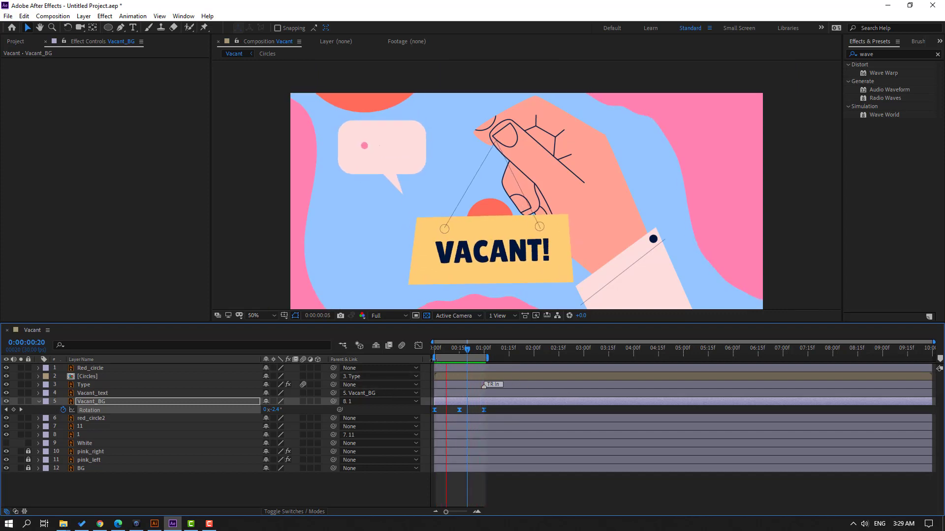
pyautogui.press('space')
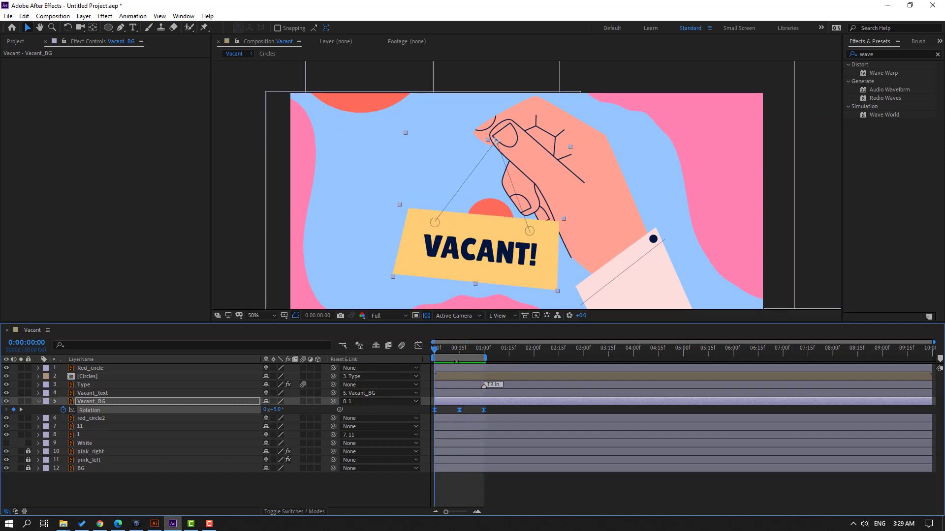
# Add the expression loopOutDuration(type = "cycle", duration = 0) to Vacant_BG's Rotation.
pyautogui.keyDown('alt'); pyautogui.click(63, 410); pyautogui.keyUp('alt')
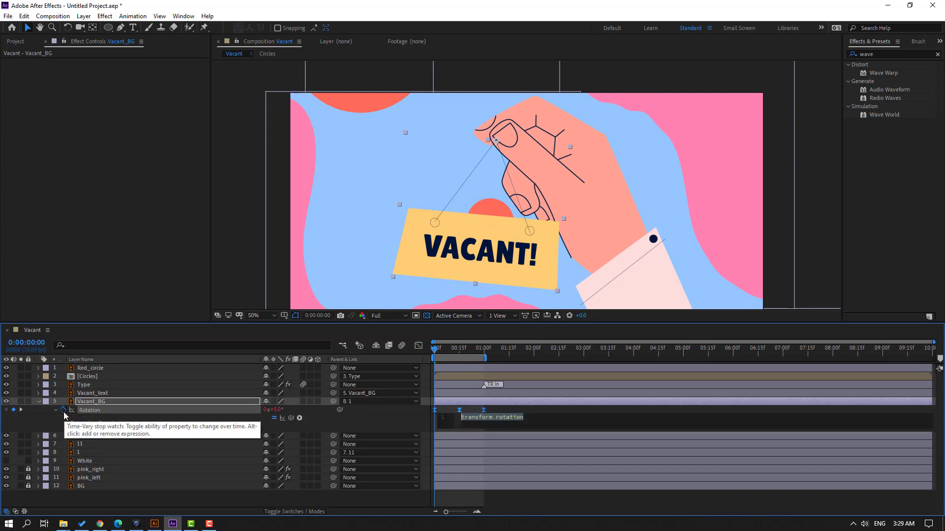
pyautogui.click(300, 418)
pyautogui.moveTo(374, 368)
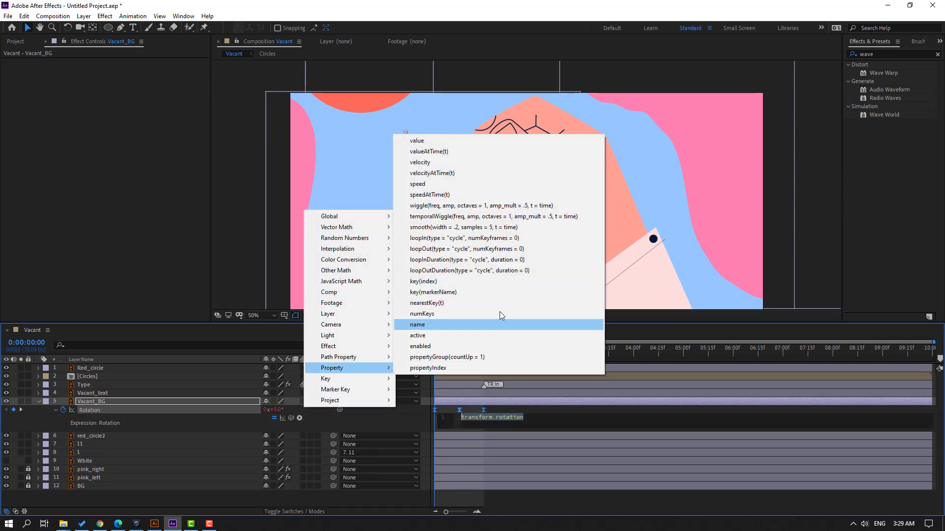
pyautogui.click(501, 272)
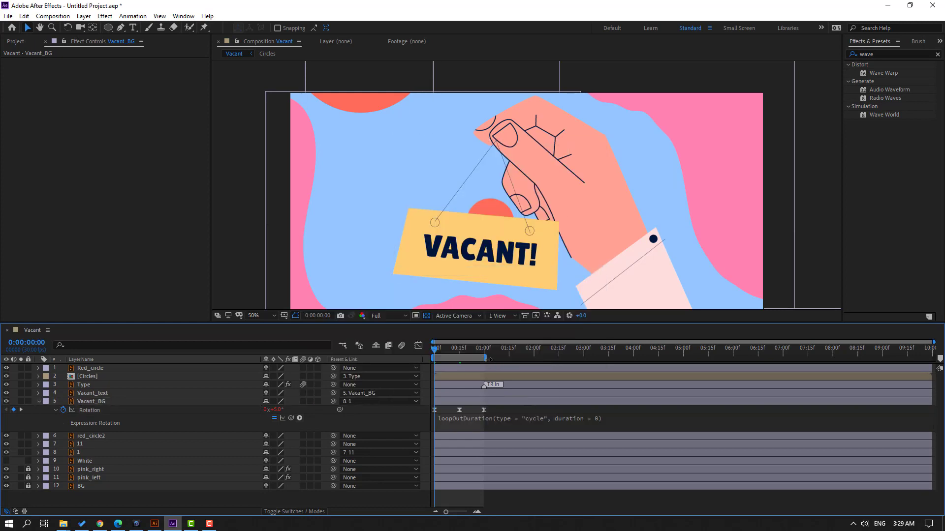
# Extend the work area to about 7 seconds, trim the composition to it and preview the animation.
pyautogui.moveTo(799, 358)
pyautogui.mouseDown()
pyautogui.moveTo(500, 359)
pyautogui.moveTo(782, 358)
pyautogui.mouseUp()
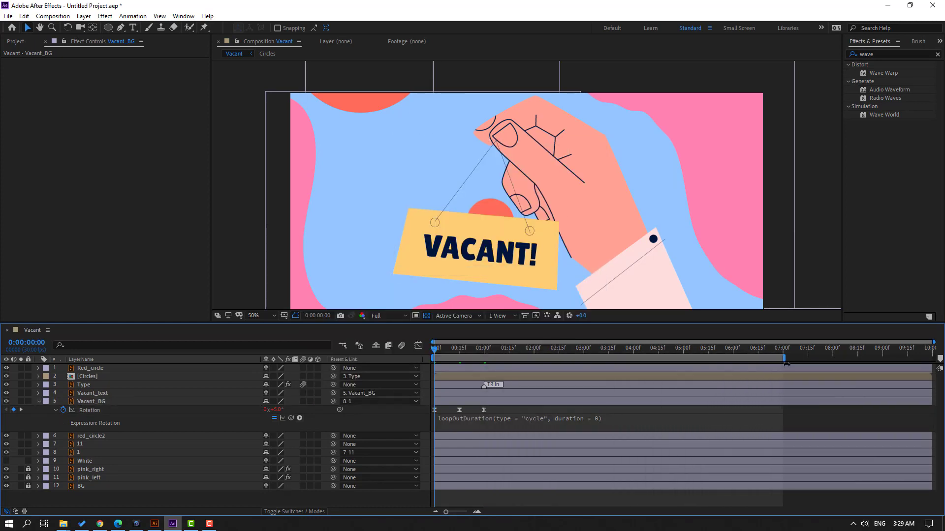
pyautogui.rightClick(543, 359)
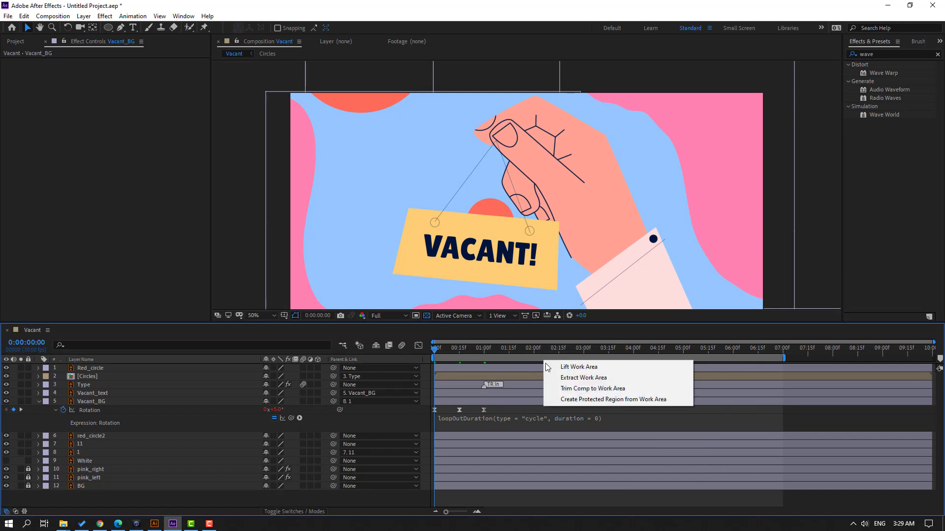
pyautogui.click(614, 384)
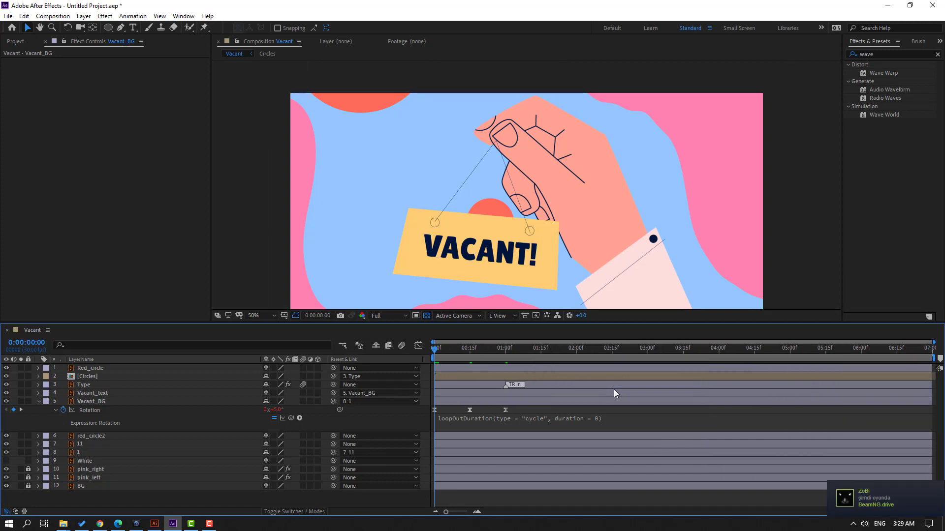
pyautogui.press('space')
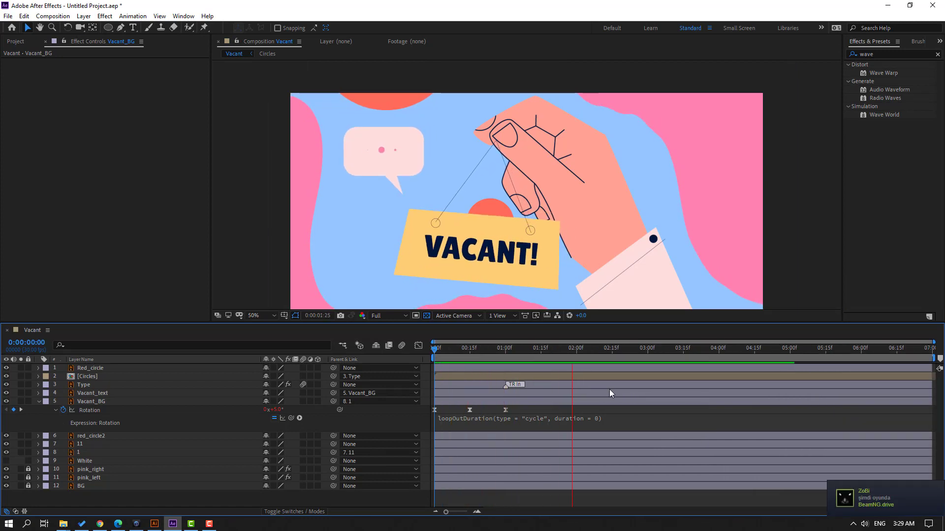
pyautogui.press('space')
# Move the Vacant_BG sign slightly so the peak of its string meets the edge of the thumb, and preview the swing.
pyautogui.scroll(2, 499, 192)
pyautogui.moveTo(499, 192); pyautogui.dragTo(521, 208)
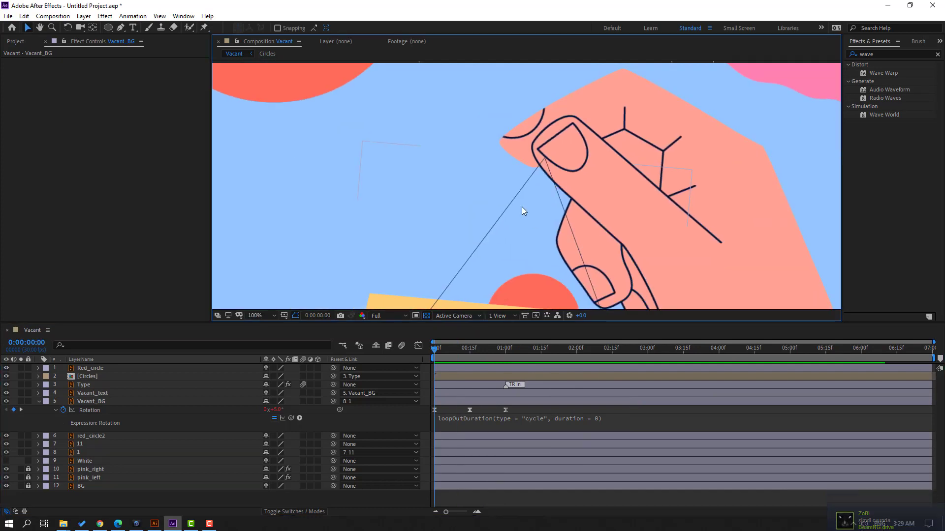
pyautogui.click(522, 207)
pyautogui.moveTo(545, 165); pyautogui.dragTo(539, 173)
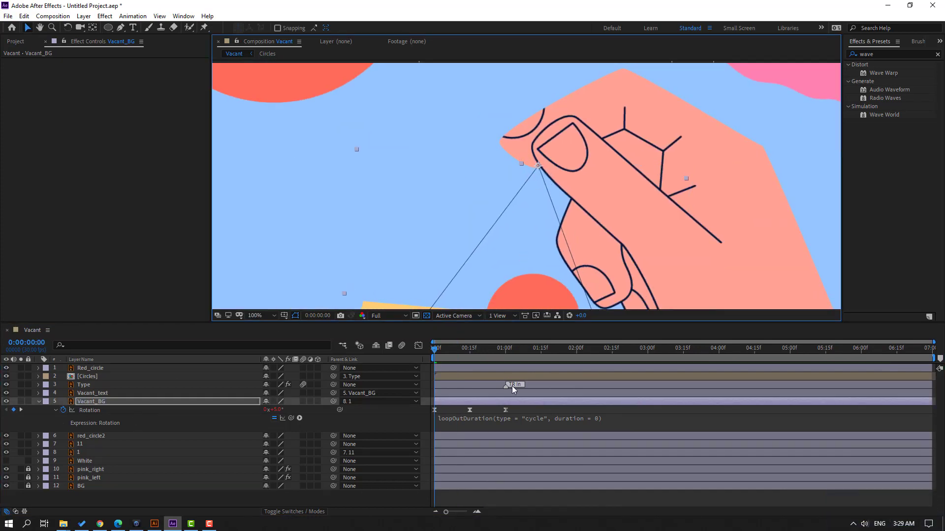
pyautogui.click(520, 409)
pyautogui.press('space')
pyautogui.scroll(-2, 458, 216)
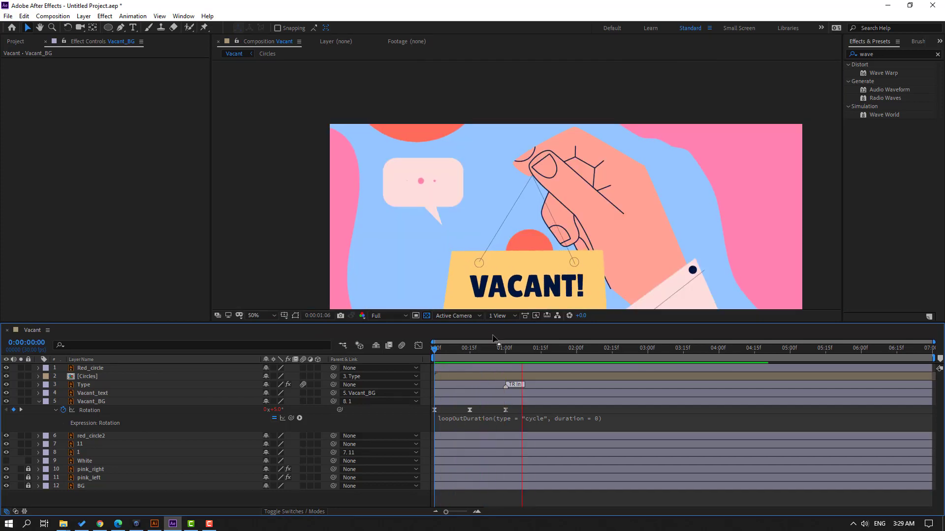
pyautogui.press('space')
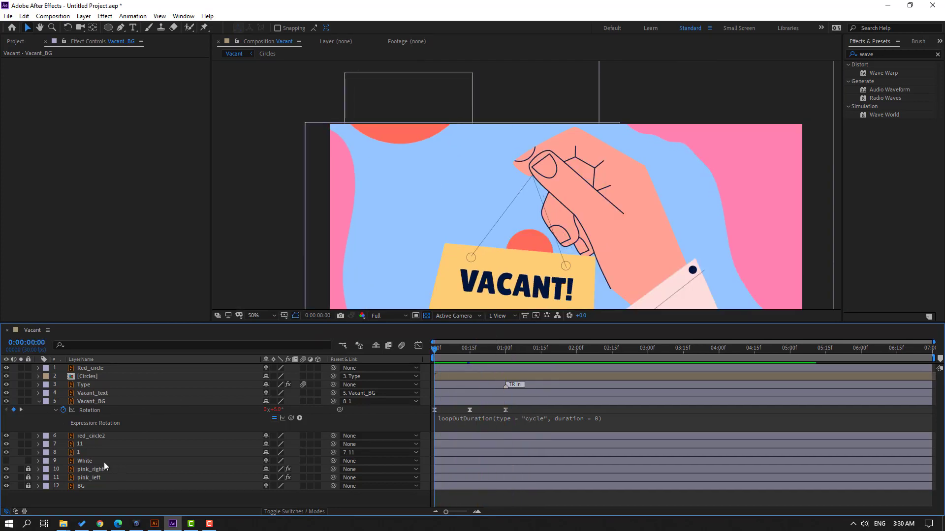
# Keyframe the Rotation of hand layer 1 at -2° at the start and 3° at 15 frames.
pyautogui.click(81, 453)
pyautogui.moveTo(492, 221); pyautogui.dragTo(469, 183)
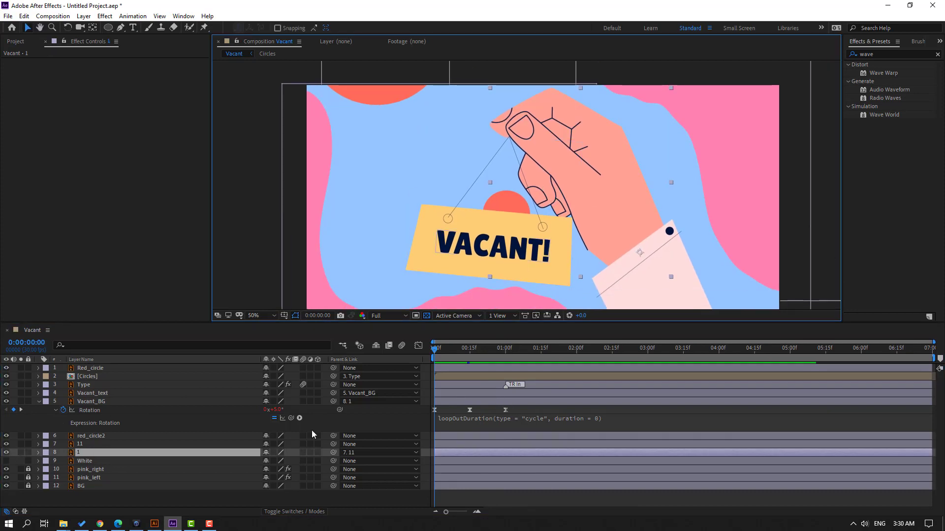
pyautogui.press('r')
pyautogui.click(62, 461)
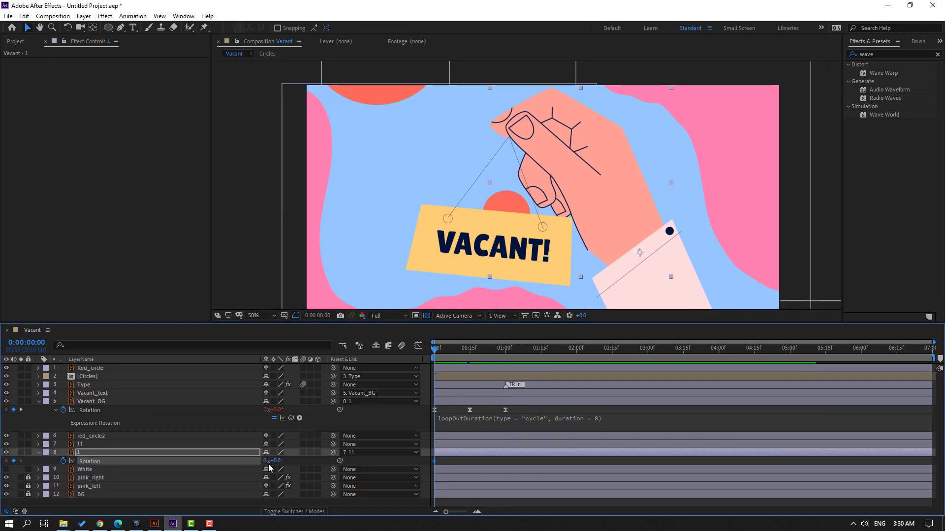
pyautogui.click(275, 461)
pyautogui.write('-2')
pyautogui.press('Return')
pyautogui.moveTo(434, 353); pyautogui.dragTo(470, 354)
pyautogui.moveTo(274, 461); pyautogui.dragTo(279, 461)
# Copy layer 1's first Rotation keyframe and paste it at 1 second.
pyautogui.moveTo(478, 355); pyautogui.dragTo(507, 358)
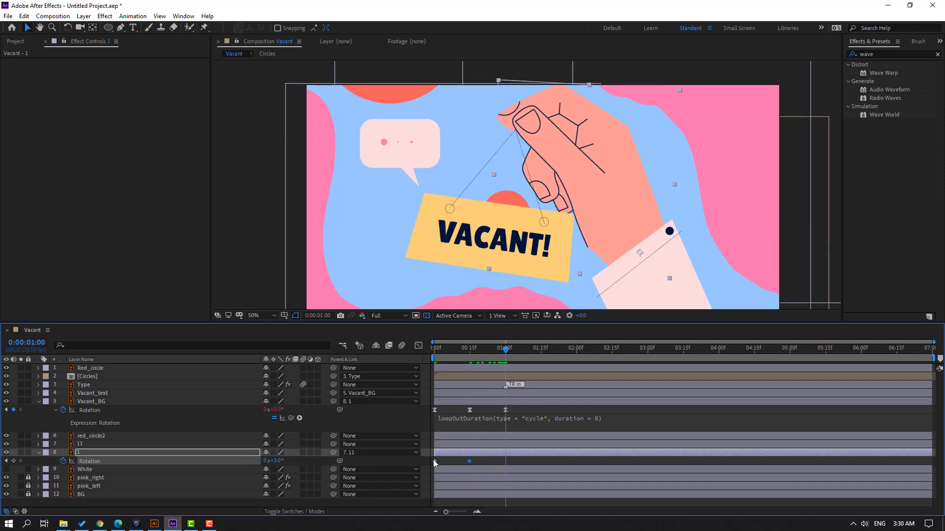
pyautogui.moveTo(421, 473); pyautogui.dragTo(421, 477)
pyautogui.hotkey('ctrl', 'c')
pyautogui.hotkey('ctrl', 'v')
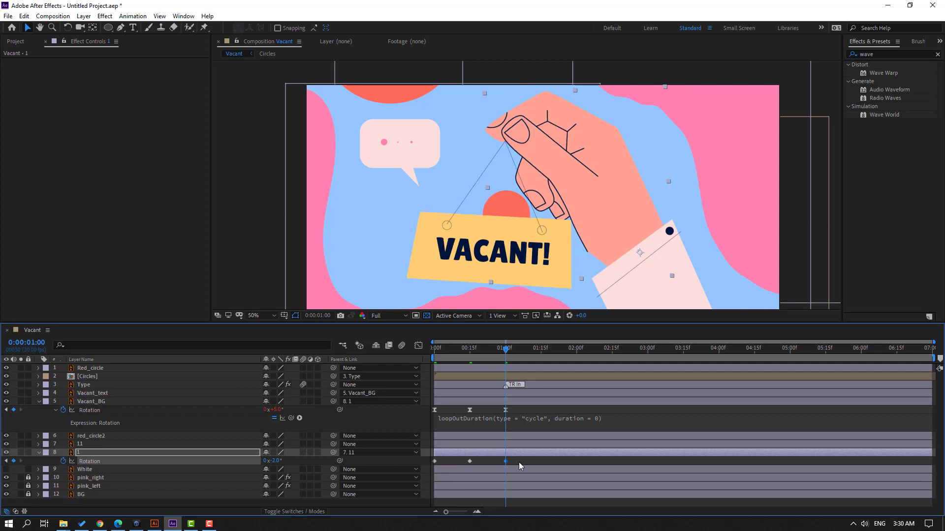
# Apply Easy Ease to layer 1's three Rotation keyframes and compress them proportionally to end at about 21 frames.
pyautogui.rightClick(506, 462)
pyautogui.moveTo(565, 453)
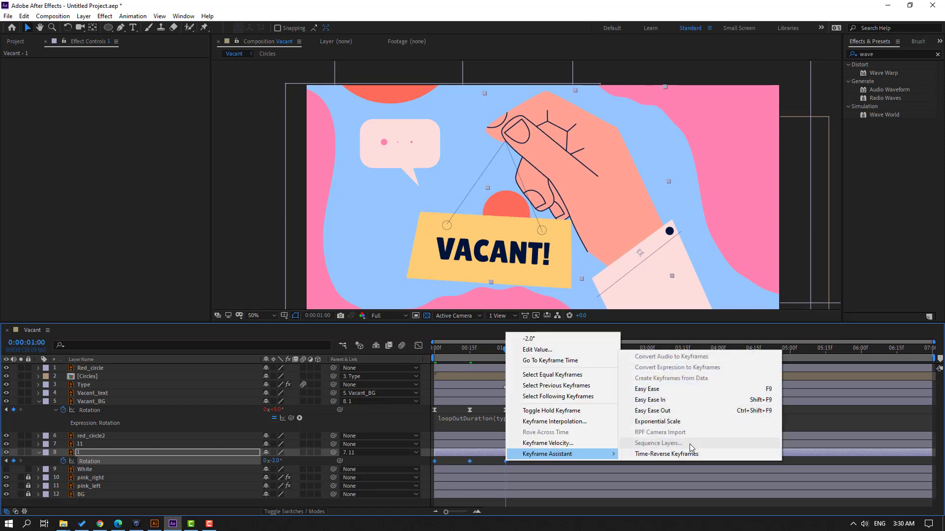
pyautogui.click(654, 388)
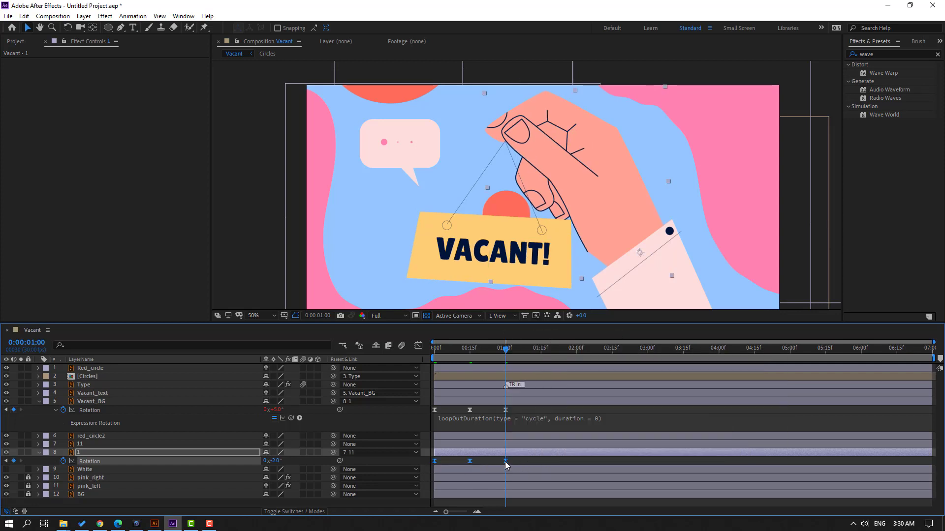
pyautogui.moveTo(479, 461); pyautogui.dragTo(484, 462)
pyautogui.click(300, 465)
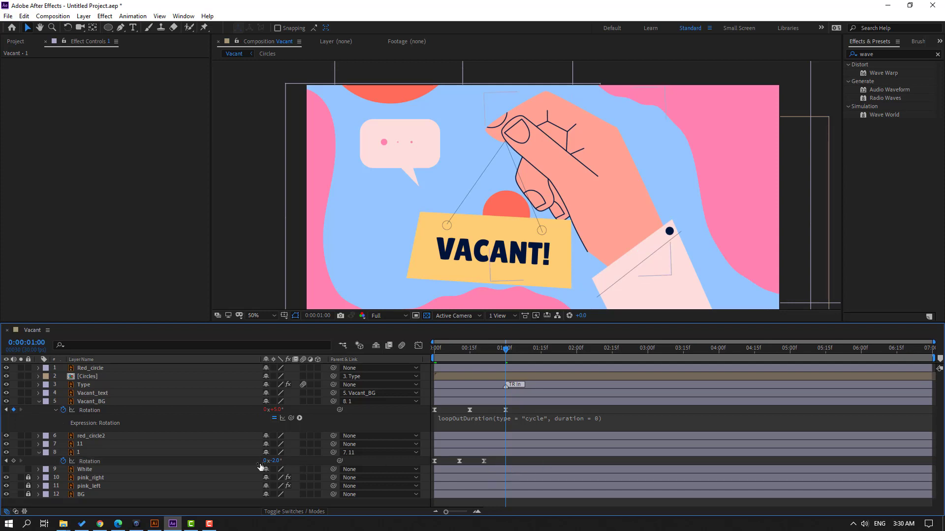
# Add the expression loopOutDuration(type = "cycle", duration = 0) to layer 1's Rotation and preview the animation.
pyautogui.keyDown('alt'); pyautogui.click(63, 461); pyautogui.keyUp('alt')
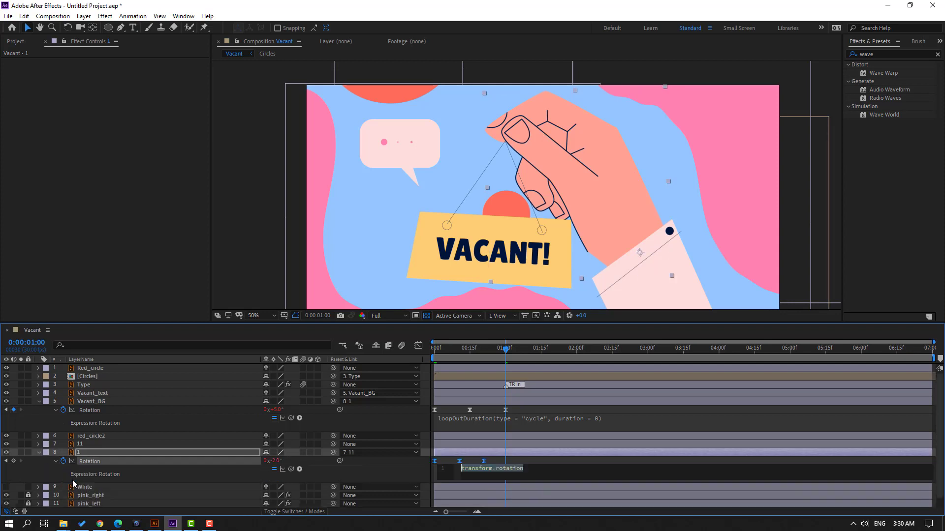
pyautogui.click(300, 469)
pyautogui.moveTo(349, 419)
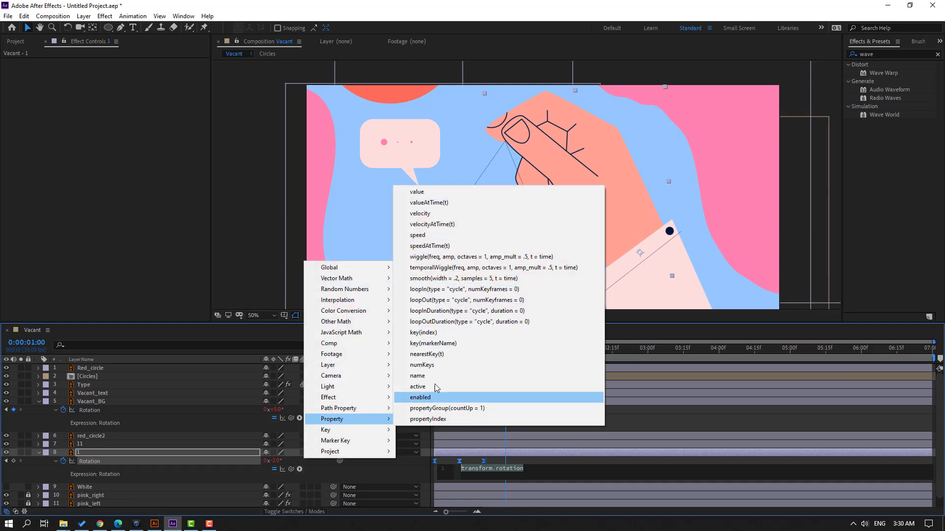
pyautogui.click(474, 322)
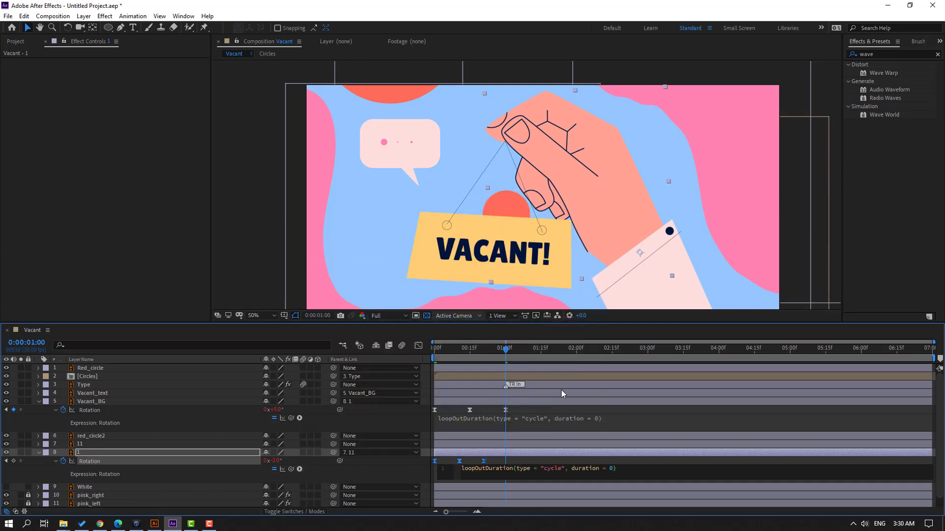
pyautogui.click(860, 461)
pyautogui.press('space')
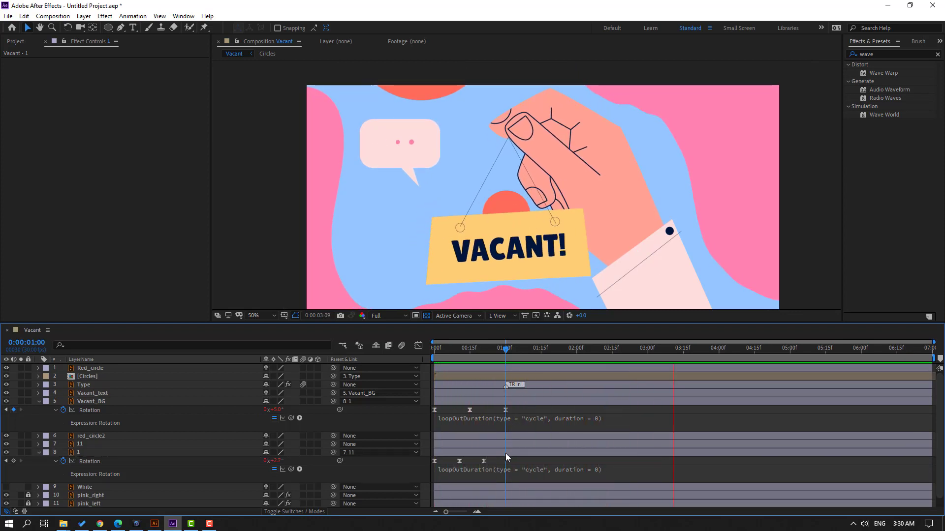
# Stretch layer 1's Rotation keyframes proportionally to end at about 26 frames and preview the whole illustration.
pyautogui.press('space')
pyautogui.moveTo(433, 463); pyautogui.dragTo(495, 462)
pyautogui.press('space')
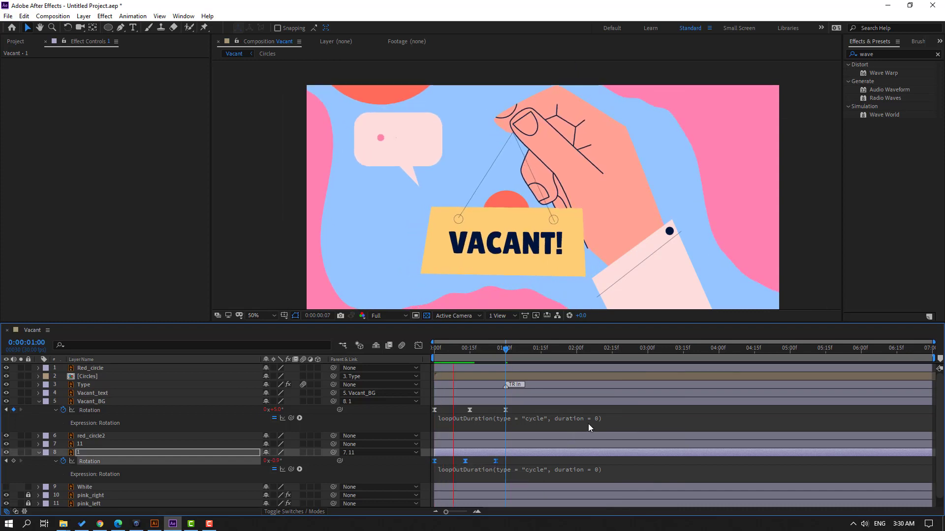
pyautogui.press(',')
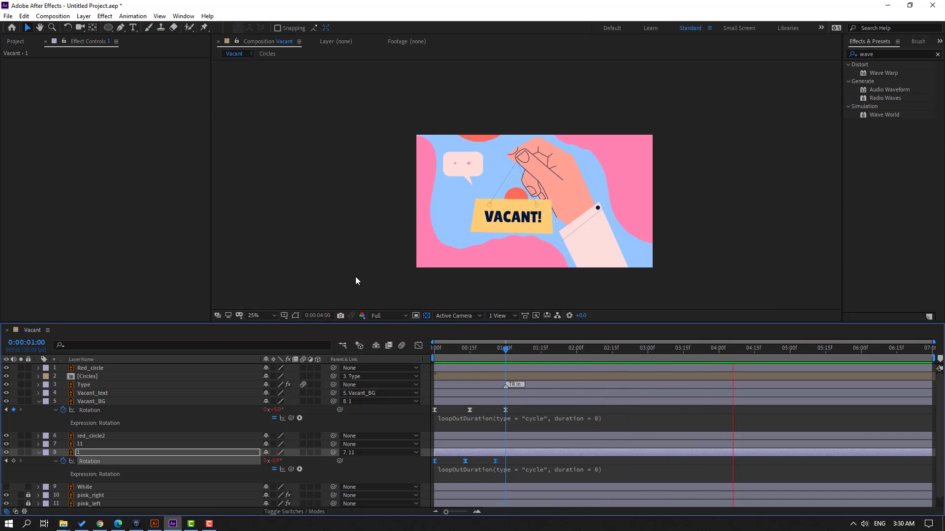
pyautogui.press('space')
pyautogui.click(591, 286)
# Scale layer 11 to 179%, reposition the enlarged hand toward the lower right of the artwork, and preview it.
pyautogui.click(77, 444)
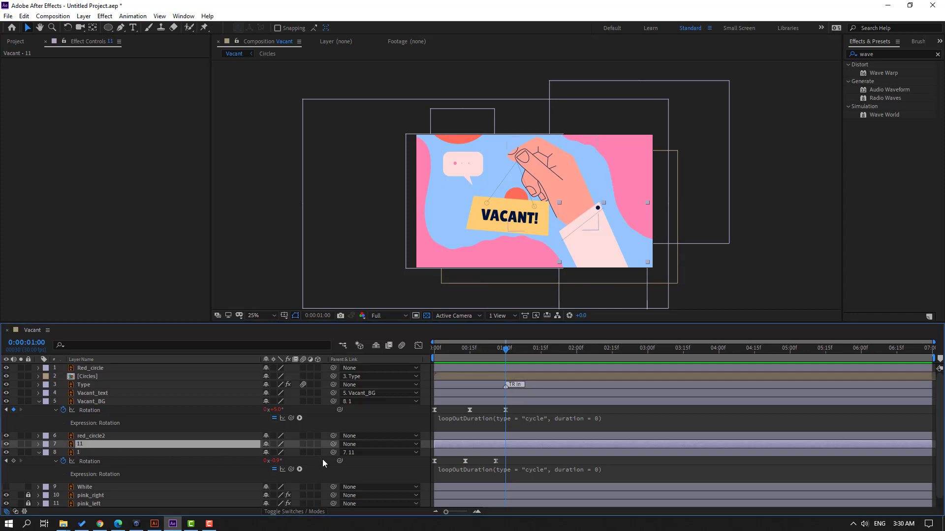
pyautogui.press('s')
pyautogui.moveTo(278, 453); pyautogui.dragTo(295, 452)
pyautogui.click(610, 279)
pyautogui.moveTo(610, 280); pyautogui.dragTo(613, 270)
pyautogui.press('space')
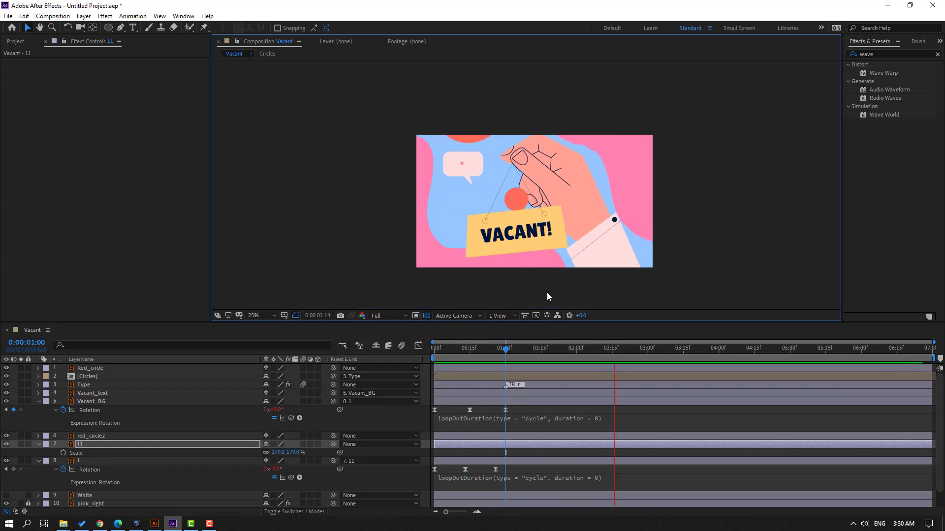
pyautogui.click(259, 316)
pyautogui.click(264, 330)
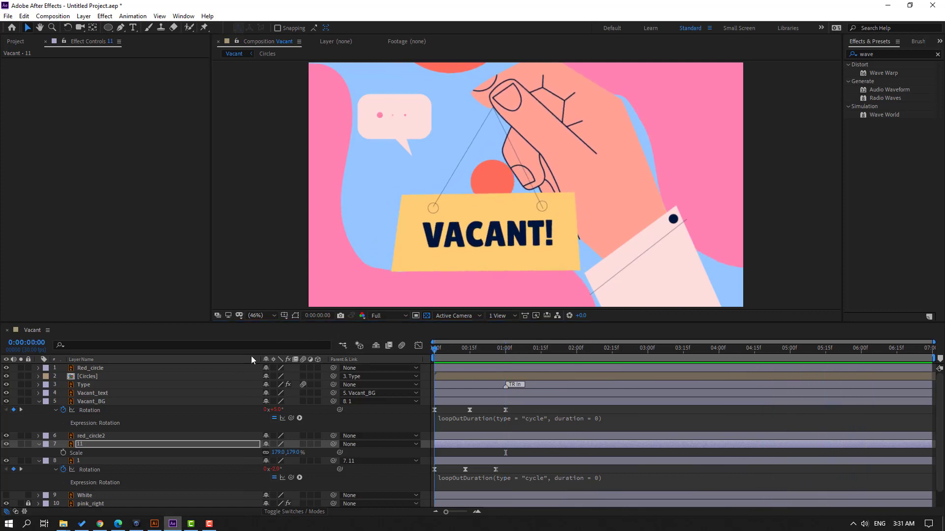
pyautogui.press('space')
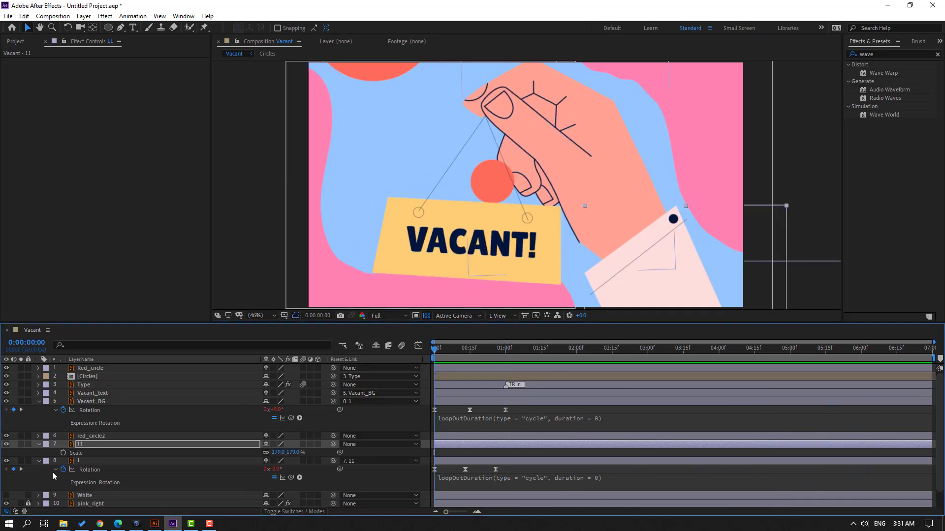
# Lower red_circle2 behind the sign to 742.3, 659.9, keyframe its Position at the start, and raise it to about 789.3, 562.9 at 15 frames.
pyautogui.click(89, 436)
pyautogui.moveTo(510, 198); pyautogui.dragTo(494, 228)
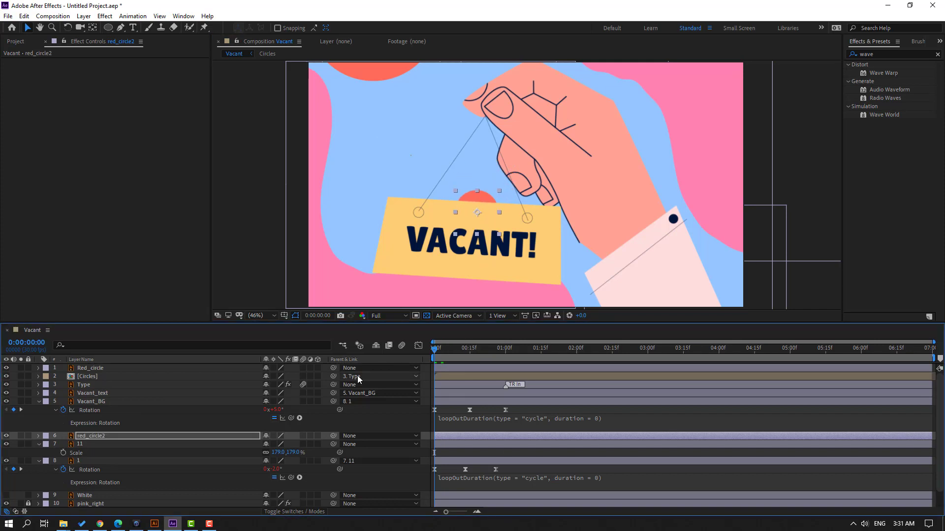
pyautogui.press('p')
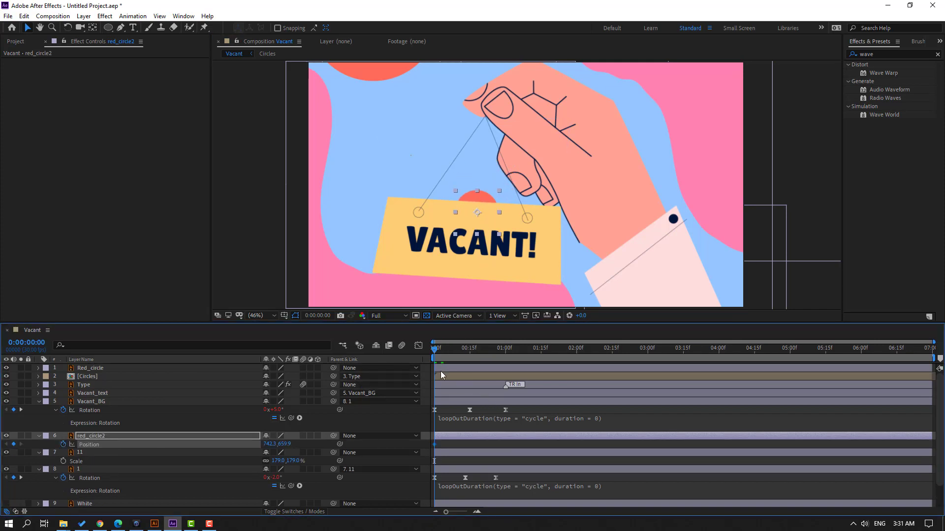
pyautogui.moveTo(441, 355); pyautogui.dragTo(468, 354)
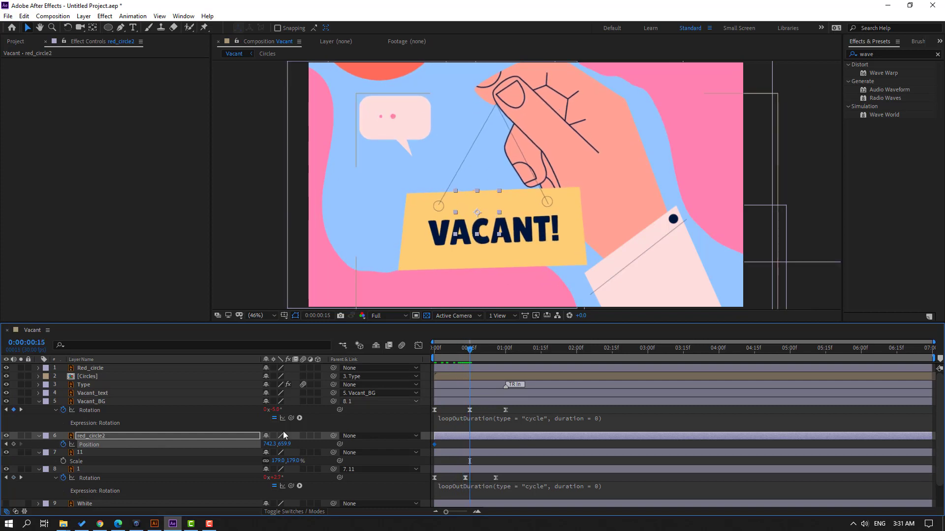
pyautogui.moveTo(285, 445); pyautogui.dragTo(256, 449)
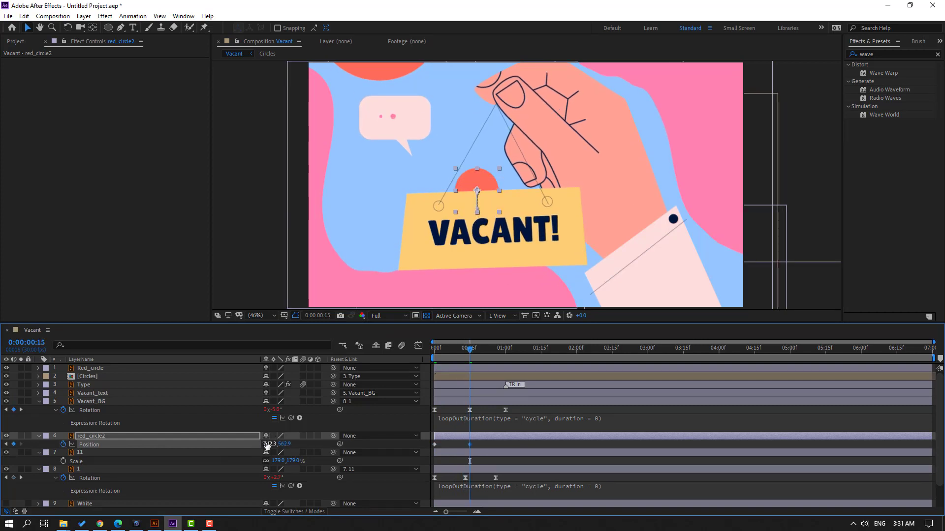
# Copy red_circle2's first Position keyframe and paste it at frame 29.
pyautogui.moveTo(463, 356); pyautogui.dragTo(505, 360)
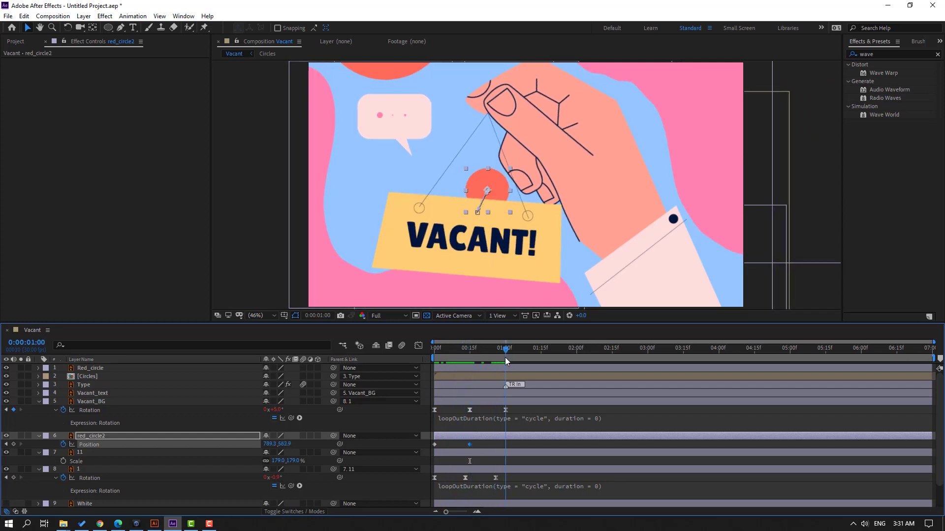
pyautogui.click(434, 444)
pyautogui.hotkey('ctrl', 'c')
pyautogui.hotkey('ctrl', 'v')
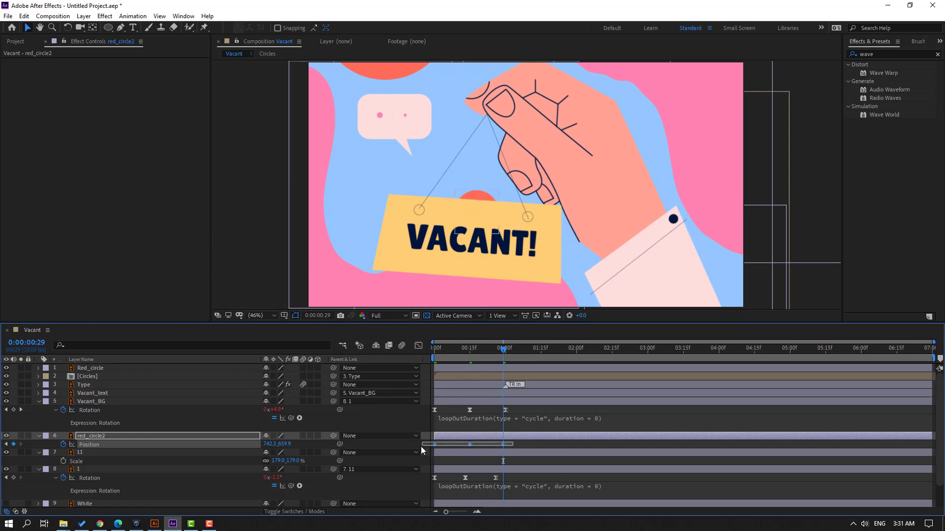
# Apply Easy Ease to red_circle2's three Position keyframes and preview the motion.
pyautogui.rightClick(438, 444)
pyautogui.moveTo(522, 435)
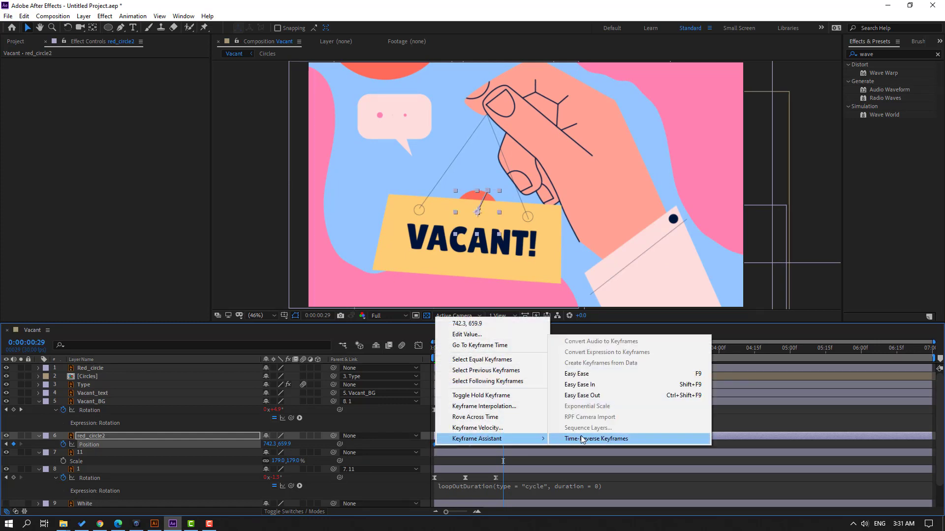
pyautogui.click(578, 373)
pyautogui.click(519, 444)
pyautogui.press('space')
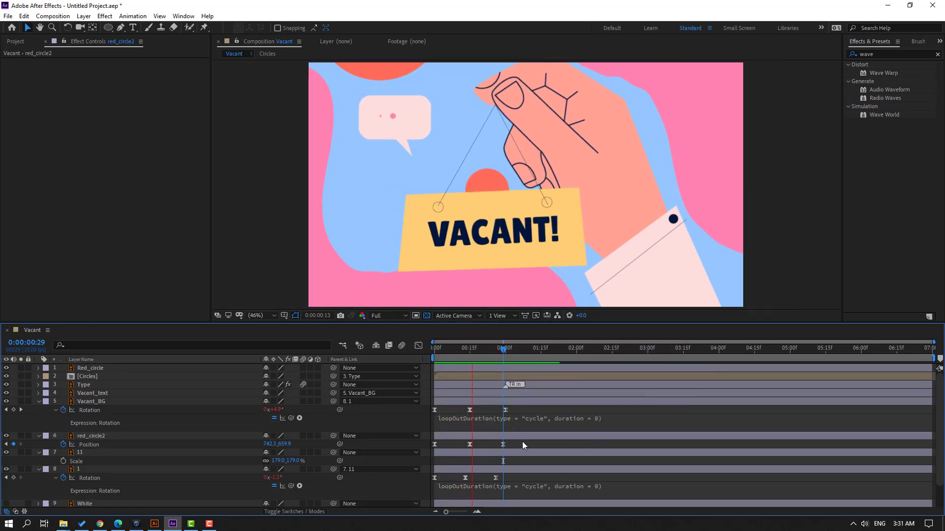
# Shift all of red_circle2's Position keyframes toward the sign's left string hole, with the first at about 518.4, 649.0.
pyautogui.moveTo(517, 443); pyautogui.dragTo(427, 451)
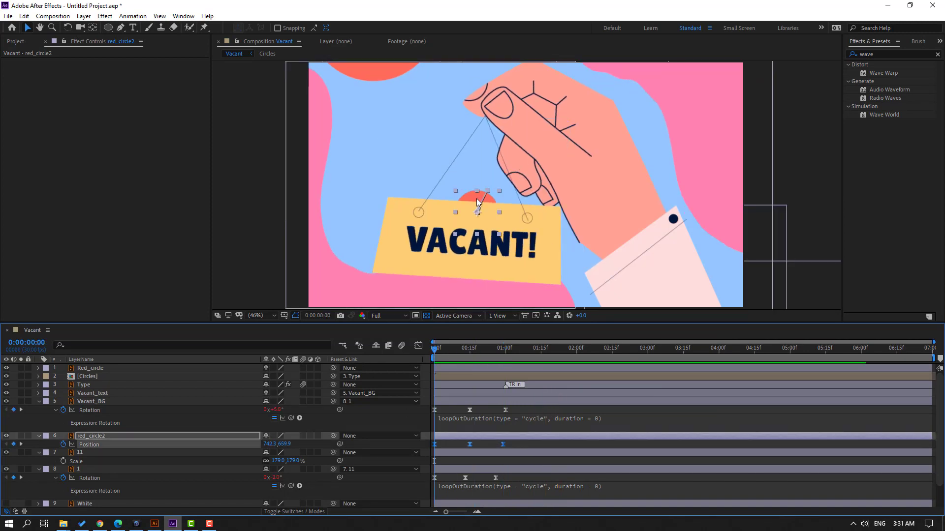
pyautogui.moveTo(477, 213); pyautogui.dragTo(434, 208)
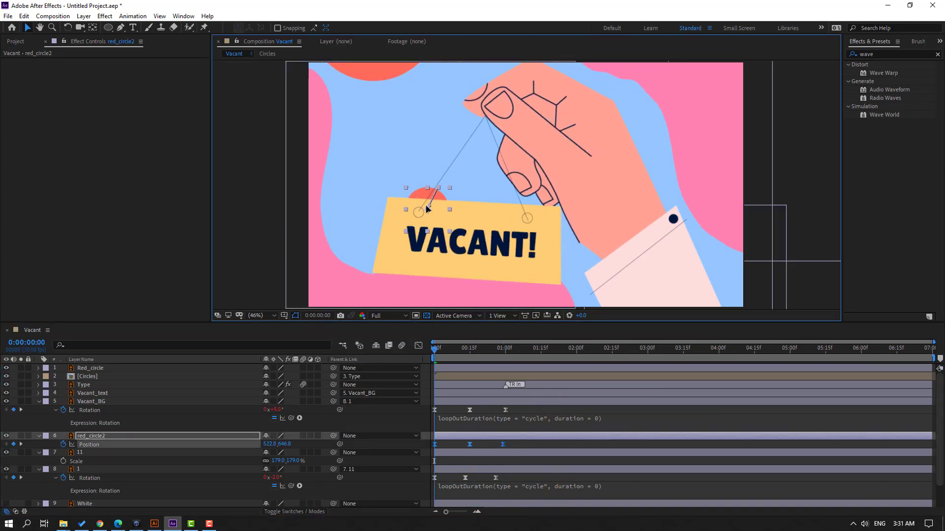
pyautogui.click(564, 445)
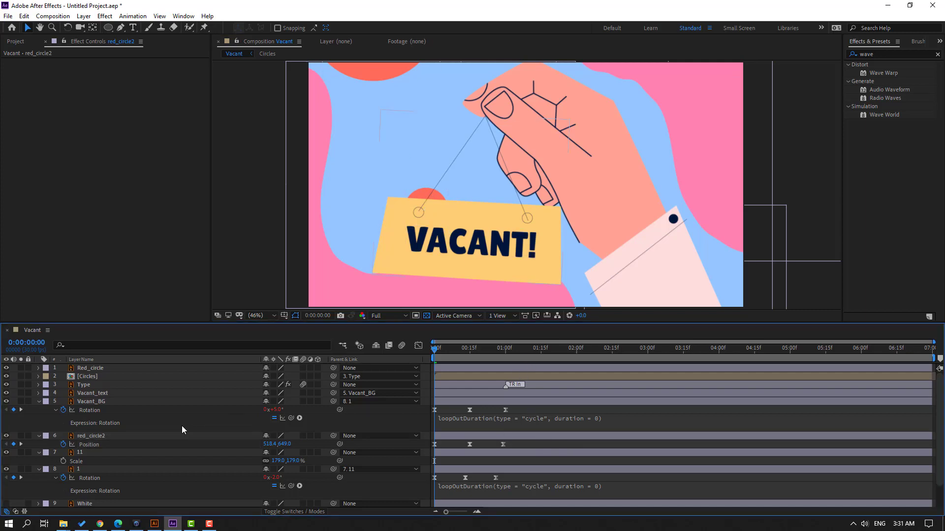
# Add the expression loopOutDuration(type = "cycle", duration = 0) to red_circle2's Position and preview the full composition.
pyautogui.keyDown('alt'); pyautogui.click(63, 444); pyautogui.keyUp('alt')
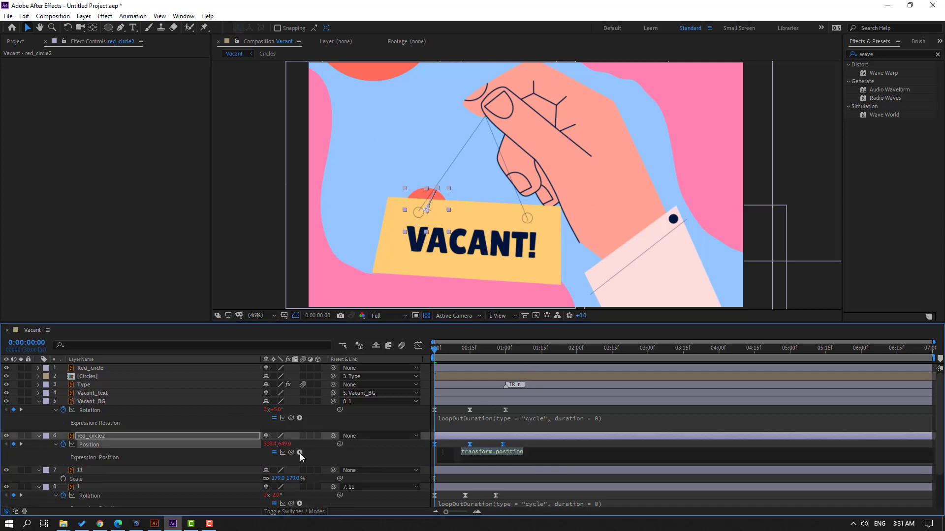
pyautogui.click(299, 452)
pyautogui.moveTo(364, 402)
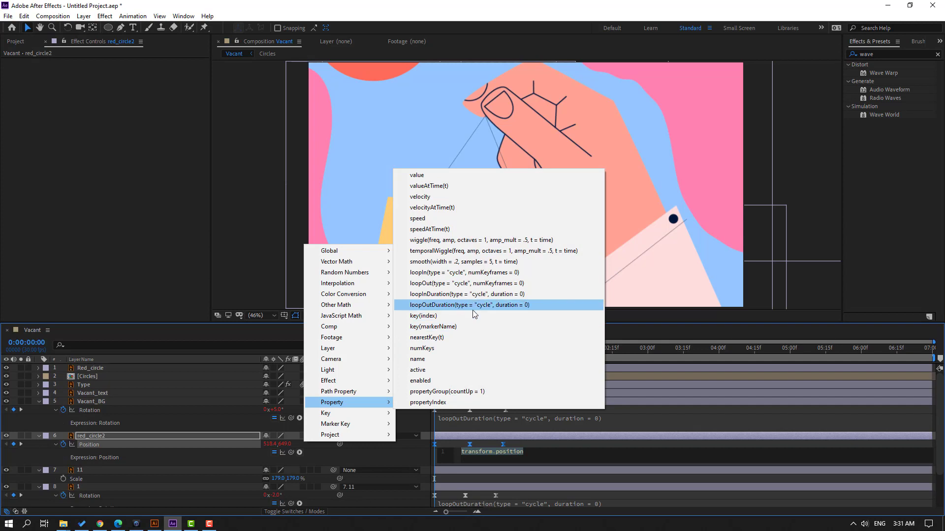
pyautogui.click(472, 310)
pyautogui.click(628, 442)
pyautogui.press('space')
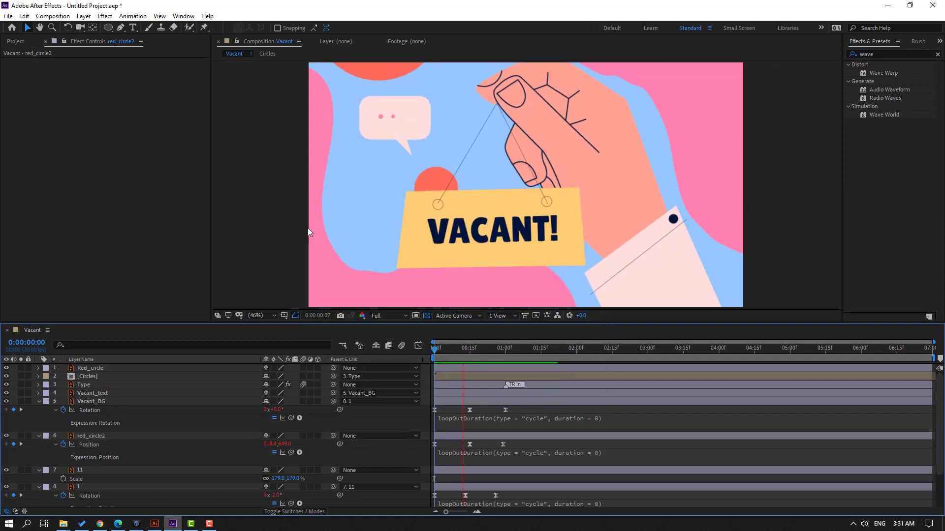
pyautogui.press(',')
pyautogui.press(',')
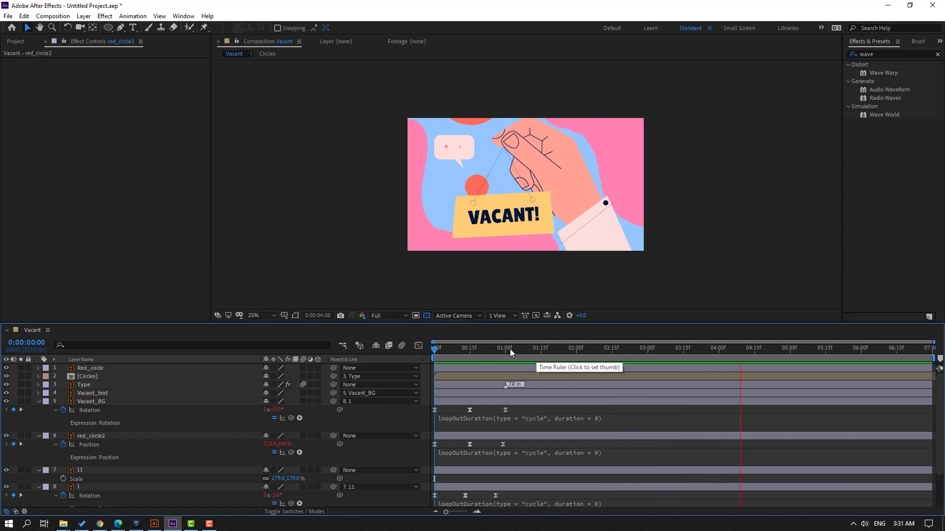
# Shift all of red_circle2's Position keyframes back toward the sign's middle, to about 722.4, 673.0 at frame 29, and preview the loop.
pyautogui.moveTo(510, 350); pyautogui.dragTo(503, 434)
pyautogui.click(426, 436)
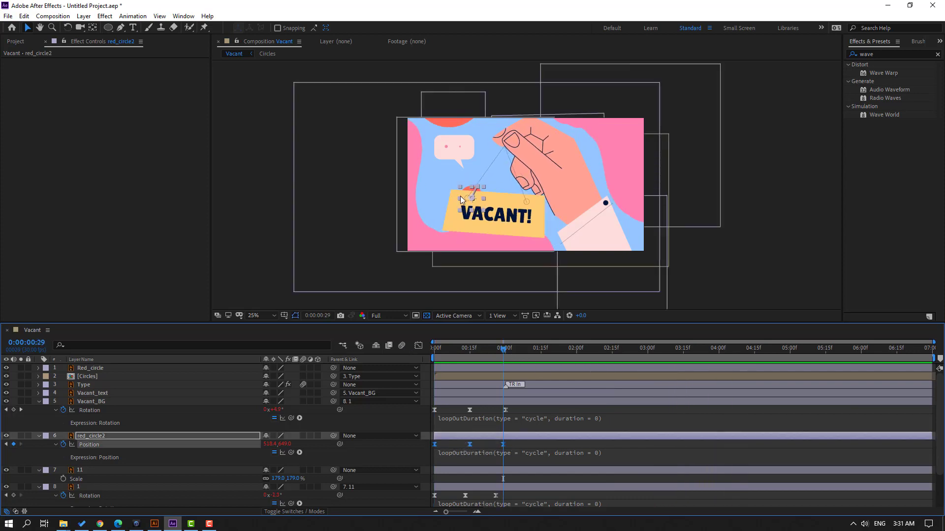
pyautogui.moveTo(472, 202); pyautogui.dragTo(487, 201)
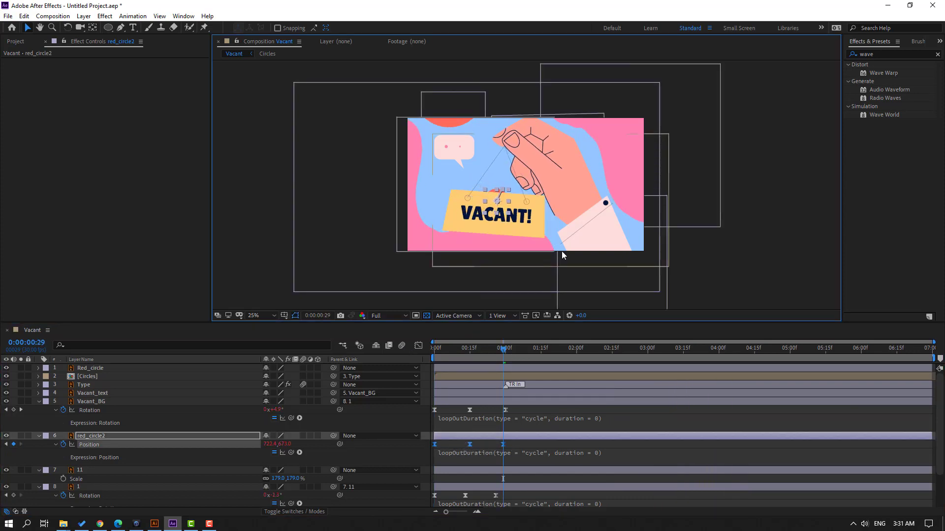
pyautogui.press('space')
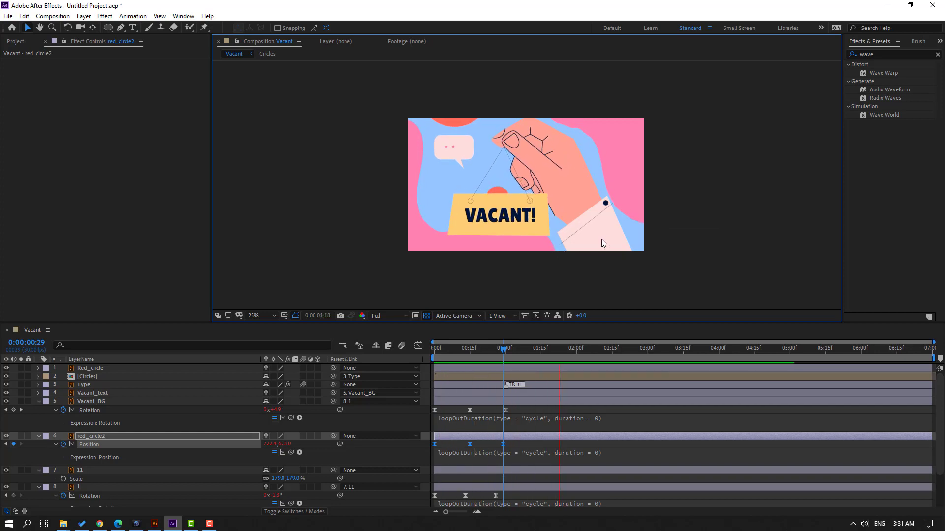
# Scale the Type speech bubble to 160%, reposition it beside the hand with its tail just above the sign, and preview the composition.
pyautogui.press(',')
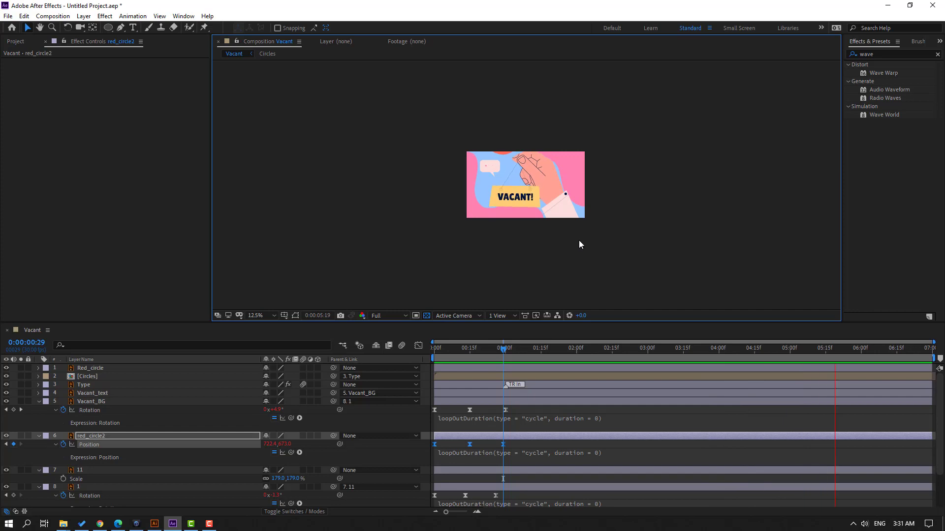
pyautogui.press('.')
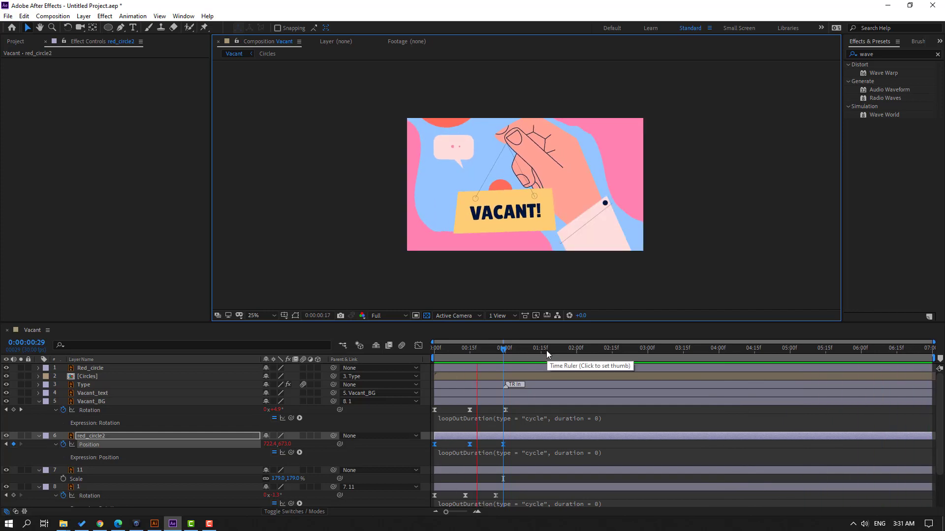
pyautogui.click(104, 372)
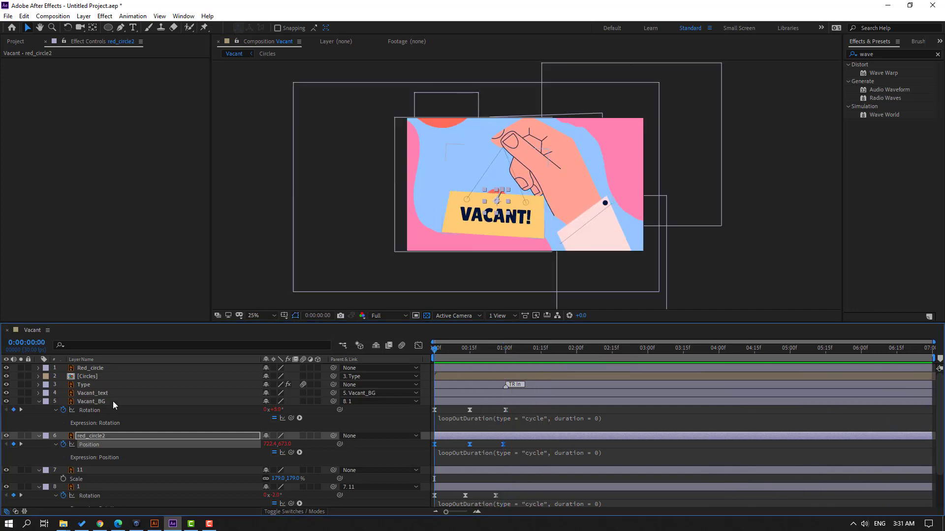
pyautogui.click(82, 386)
pyautogui.moveTo(457, 343); pyautogui.dragTo(546, 347)
pyautogui.press('s')
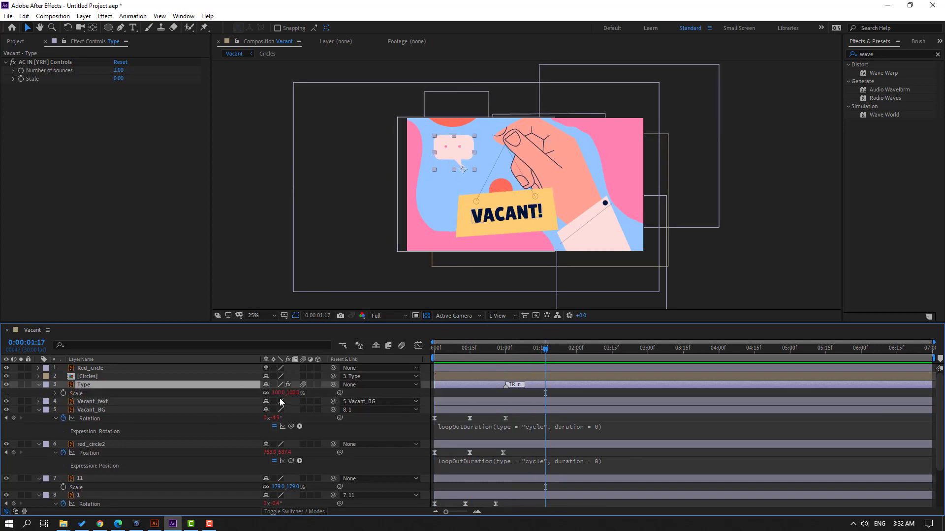
pyautogui.moveTo(279, 397); pyautogui.dragTo(325, 397)
pyautogui.moveTo(463, 172); pyautogui.dragTo(477, 188)
pyautogui.press('space')
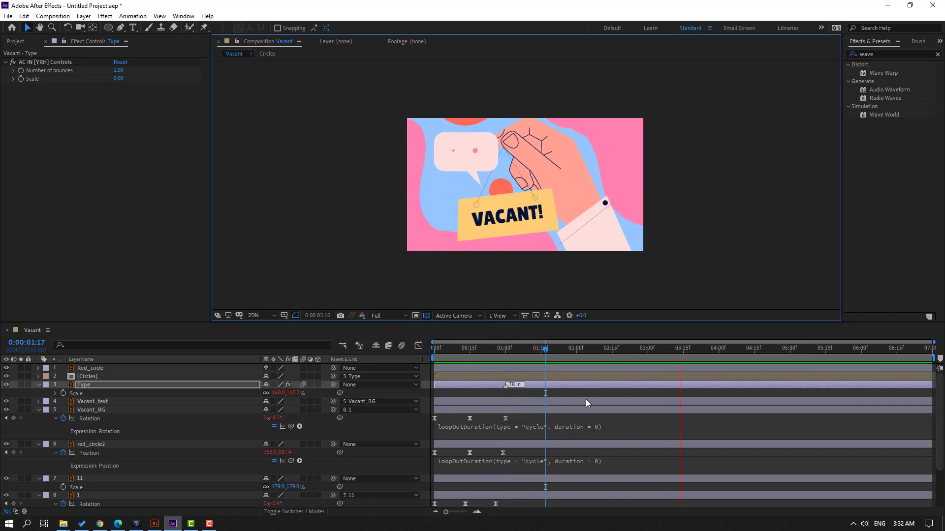
# Make the White layer visible and rotate it to about -84°.
pyautogui.click(477, 348)
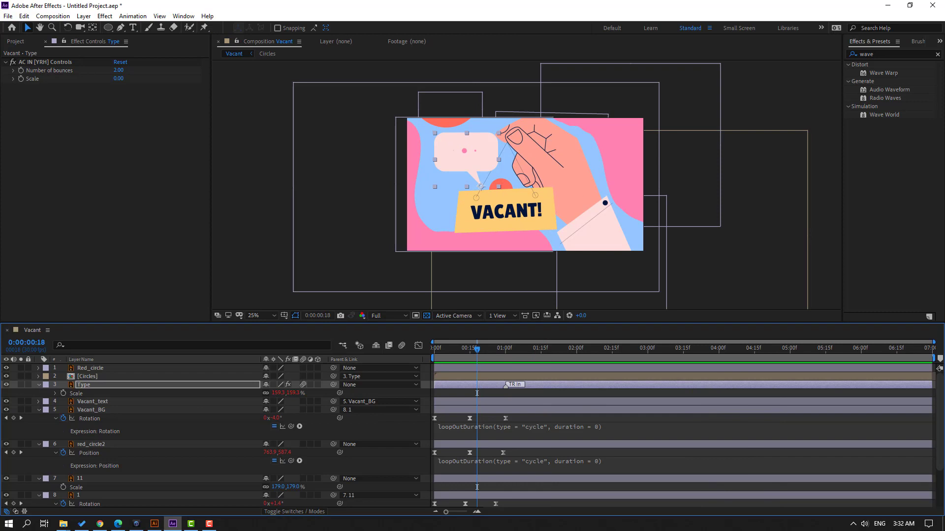
pyautogui.click(144, 473)
pyautogui.scroll(-3, 144, 471)
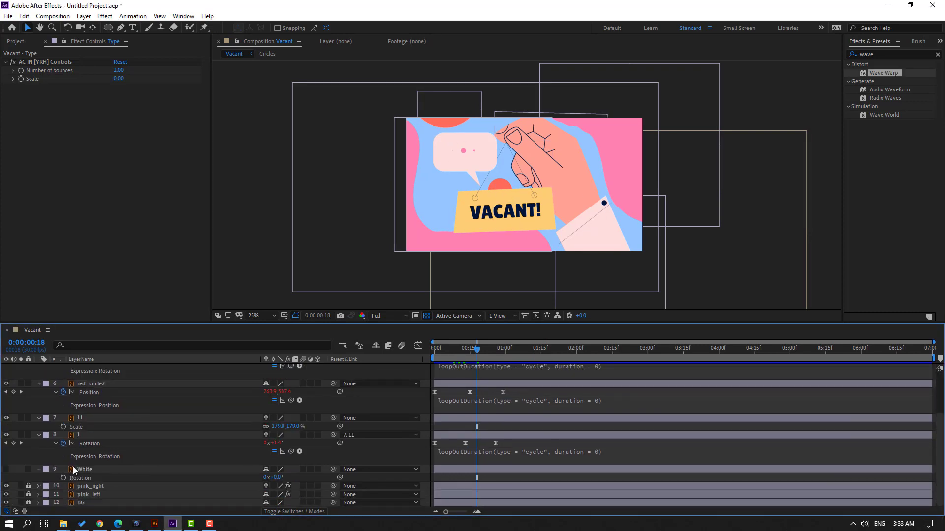
pyautogui.click(85, 470)
pyautogui.click(7, 470)
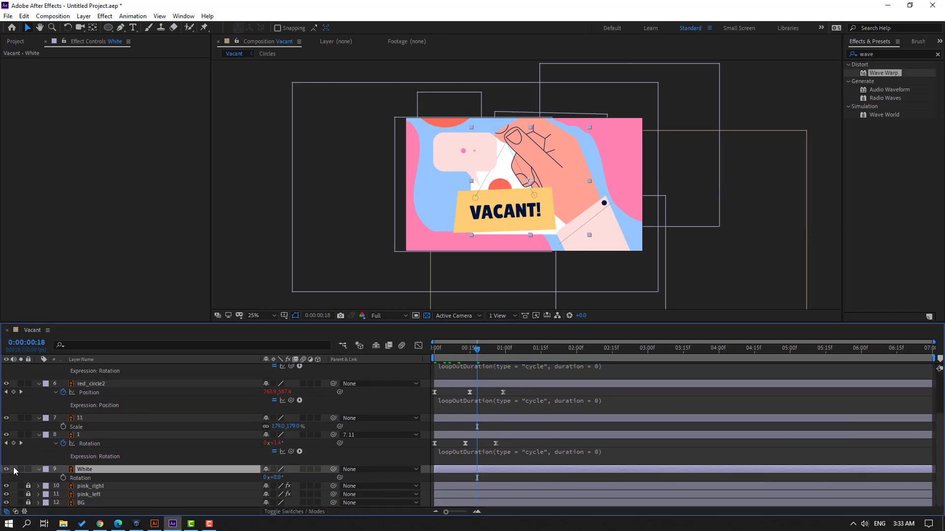
pyautogui.scroll(1, 172, 494)
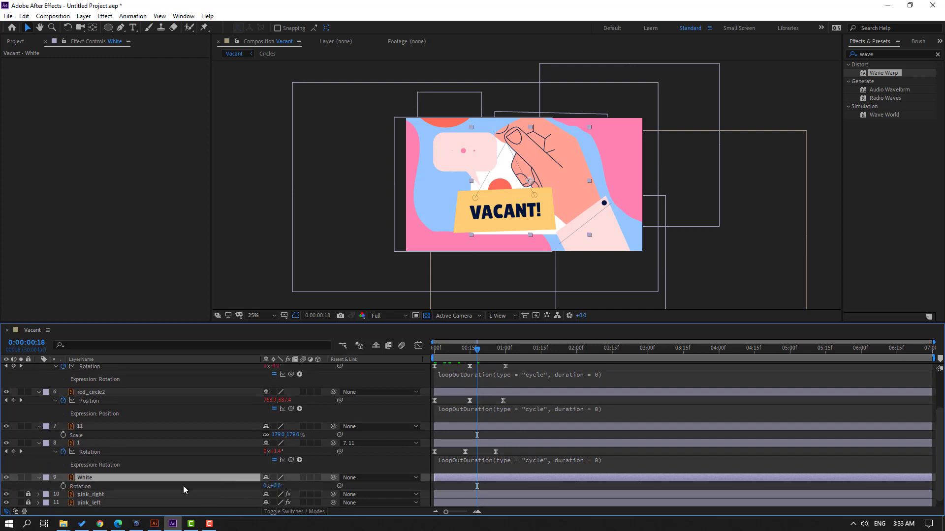
pyautogui.moveTo(277, 487); pyautogui.dragTo(238, 493)
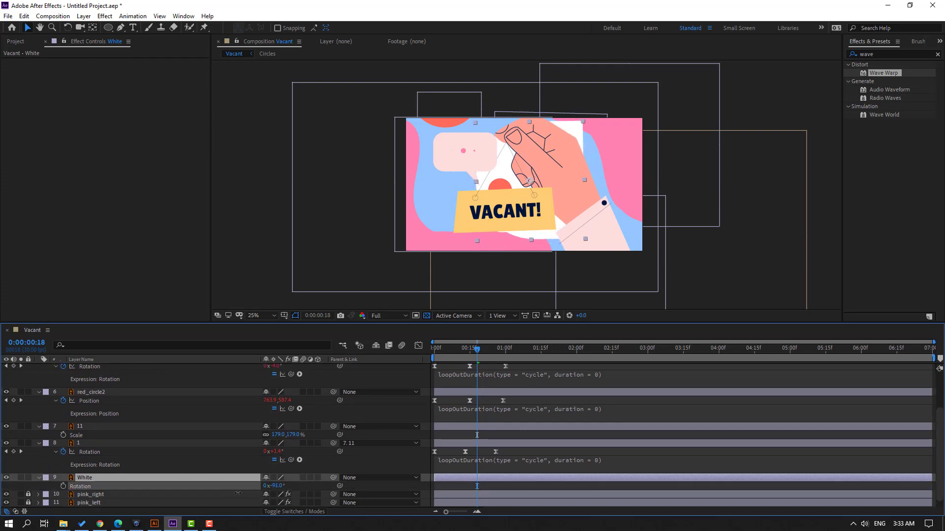
# Move the White layer below pink_left, directly above BG, and scale it to 137%.
pyautogui.scroll(-1, 152, 484)
pyautogui.moveTo(85, 470); pyautogui.dragTo(114, 499)
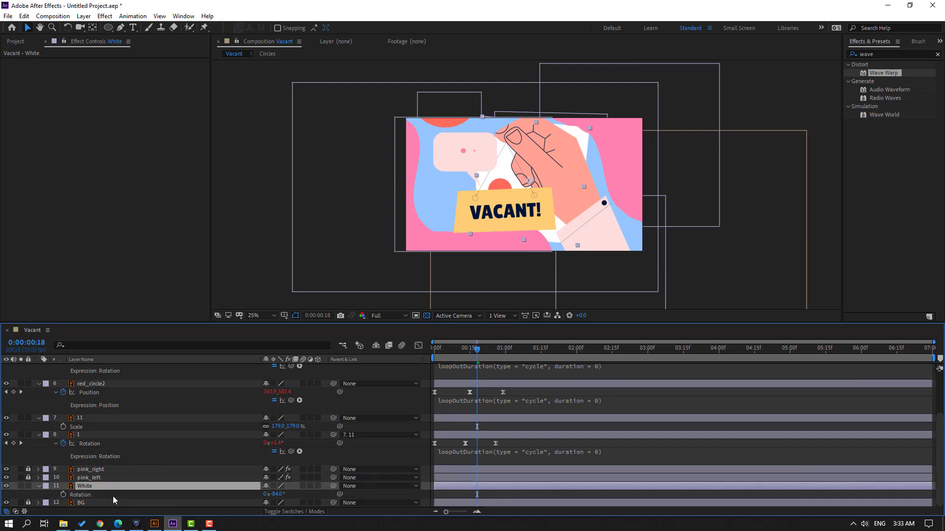
pyautogui.moveTo(278, 494); pyautogui.dragTo(293, 494)
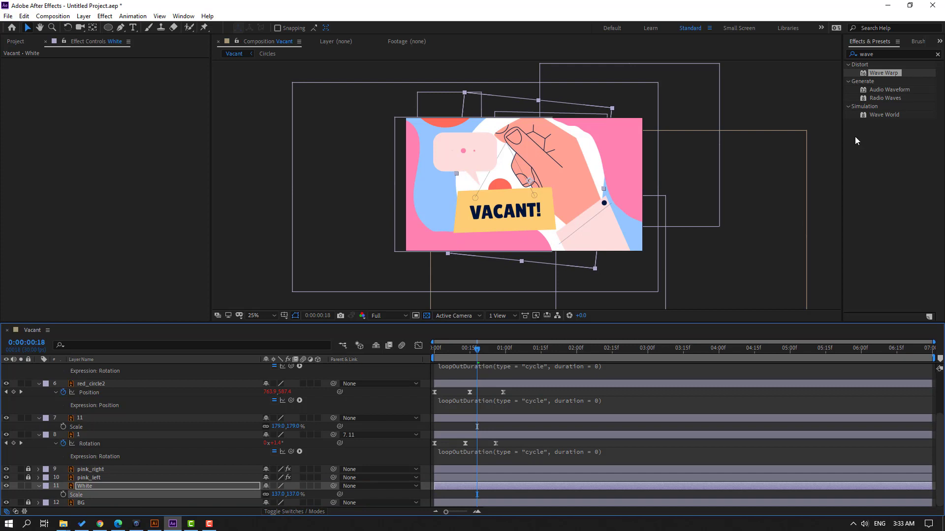
# Apply Wave Warp to the White layer with Wave Height 21 and Wave Width 99, and preview the composition.
pyautogui.click(880, 54)
pyautogui.moveTo(901, 81); pyautogui.dragTo(101, 488)
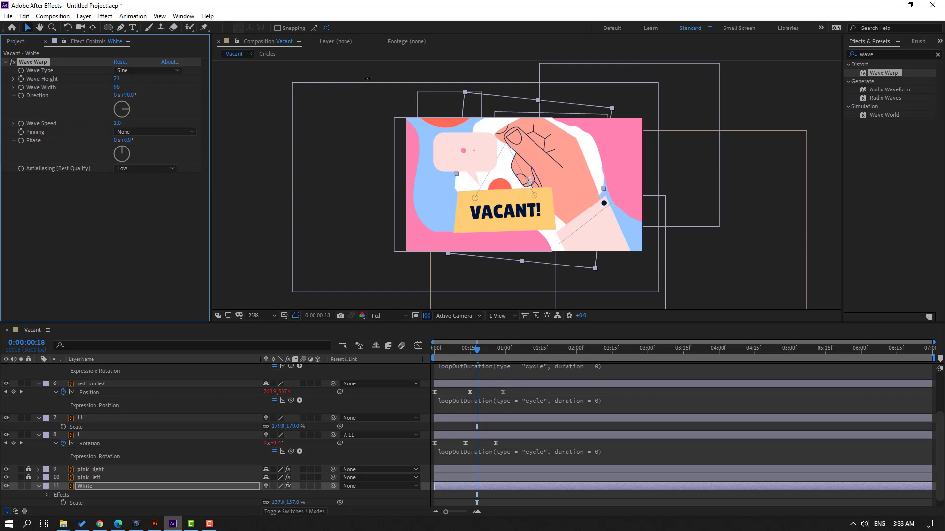
pyautogui.press('space')
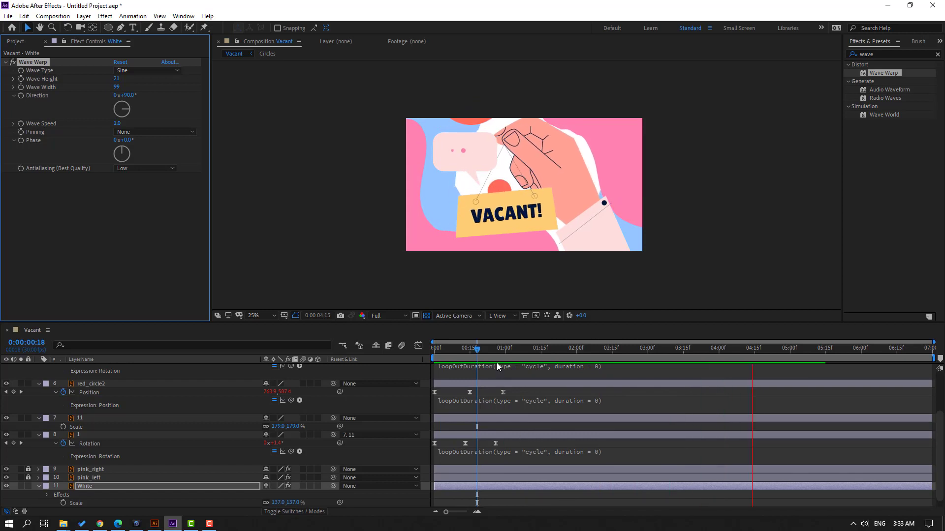
pyautogui.press(',')
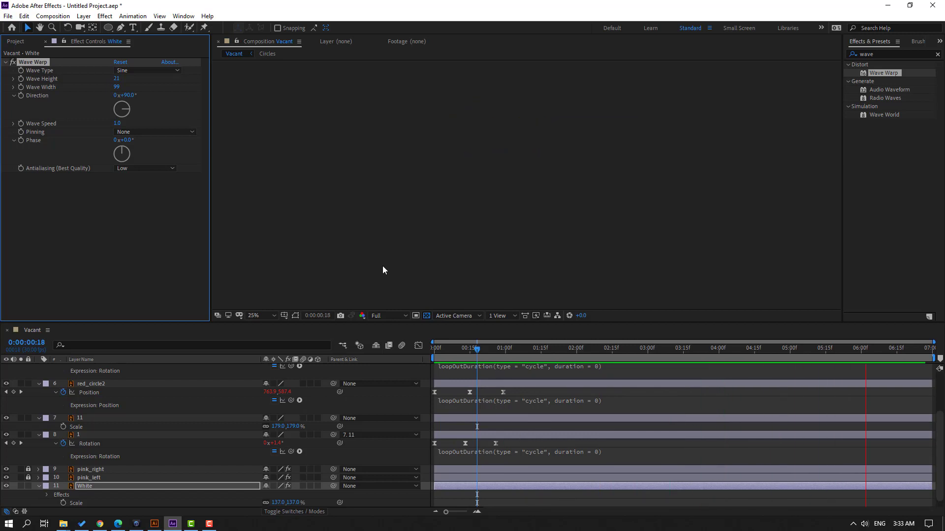
pyautogui.press('.')
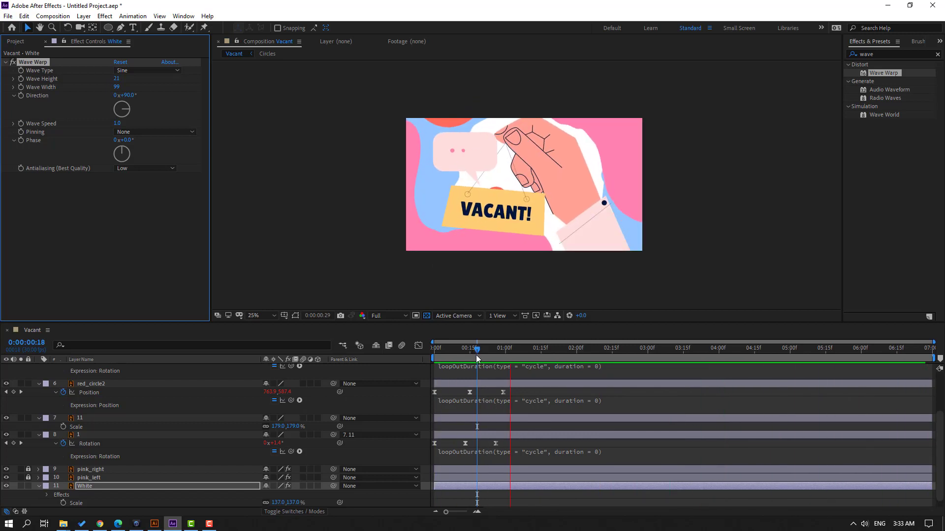
# Set a Rotation keyframe of -6° on the Type layer at 0:00:01:06.
pyautogui.click(538, 350)
pyautogui.scroll(3, 214, 407)
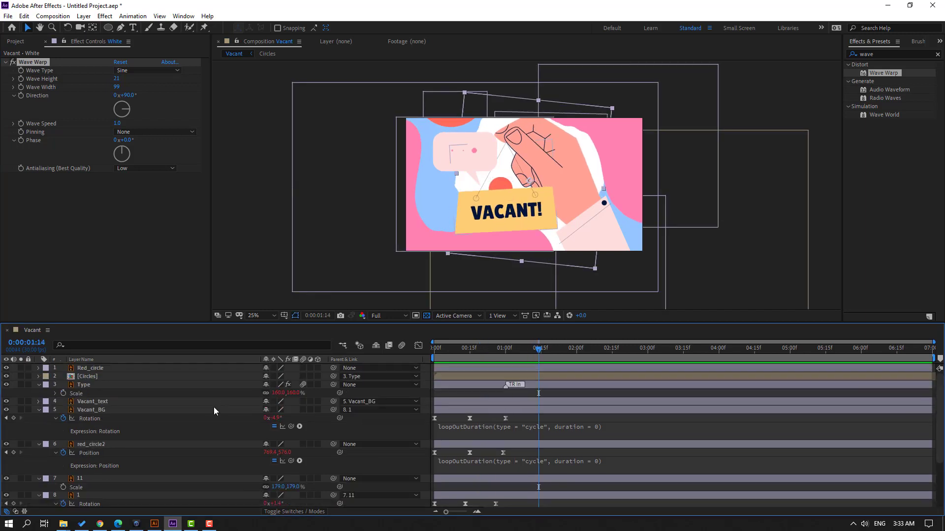
pyautogui.click(92, 387)
pyautogui.press('r')
pyautogui.moveTo(493, 350); pyautogui.dragTo(519, 349)
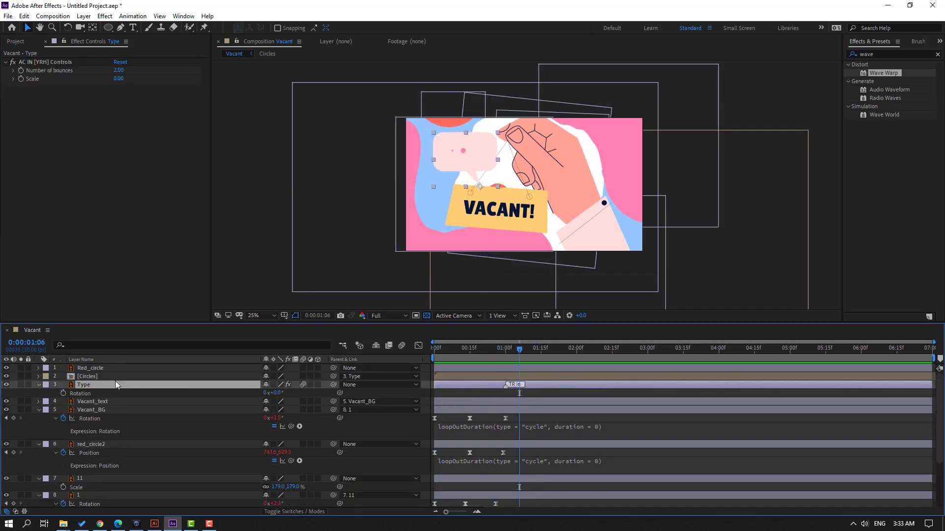
pyautogui.click(63, 393)
pyautogui.click(281, 396)
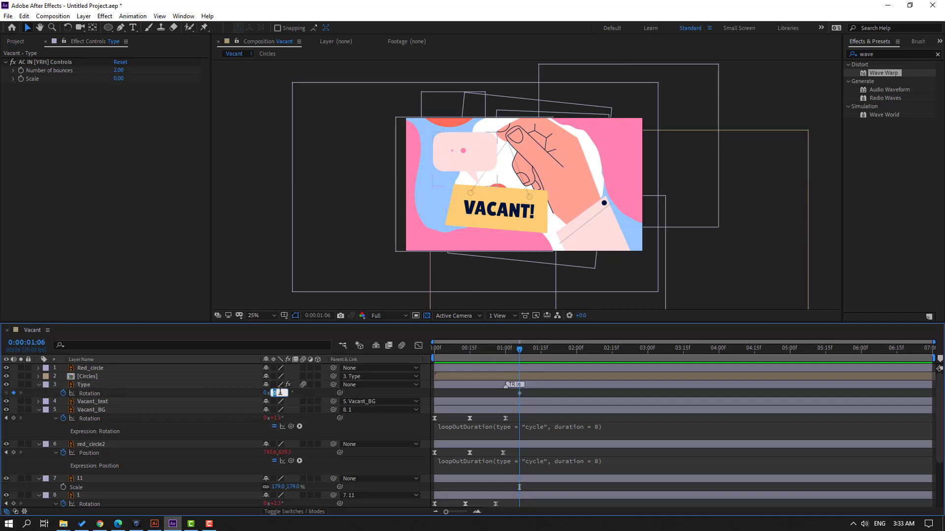
pyautogui.write('-6')
pyautogui.press('Return')
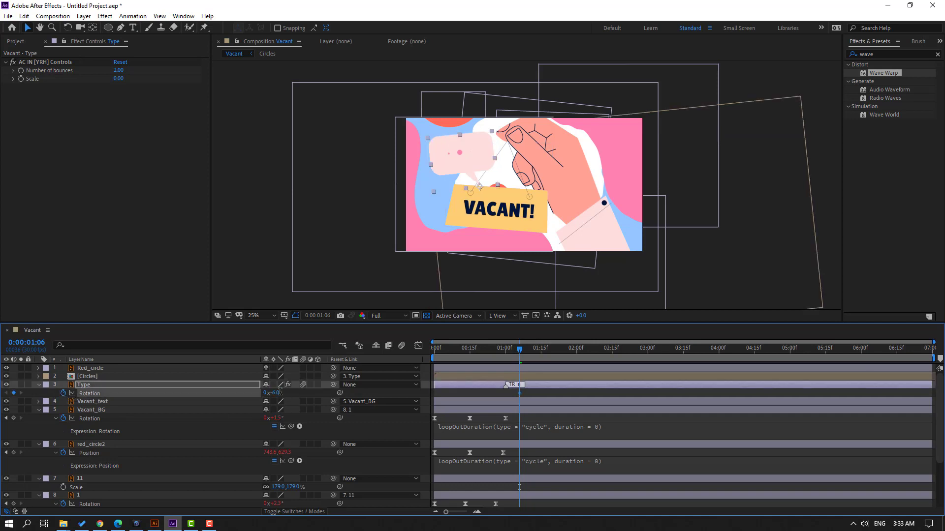
# Add Type layer Rotation keyframes of 6° at 0:00:01:16 and -6° at 0:00:01:26.
pyautogui.hotkey('shift', 'pagedown')
pyautogui.write('6')
pyautogui.press('Return')
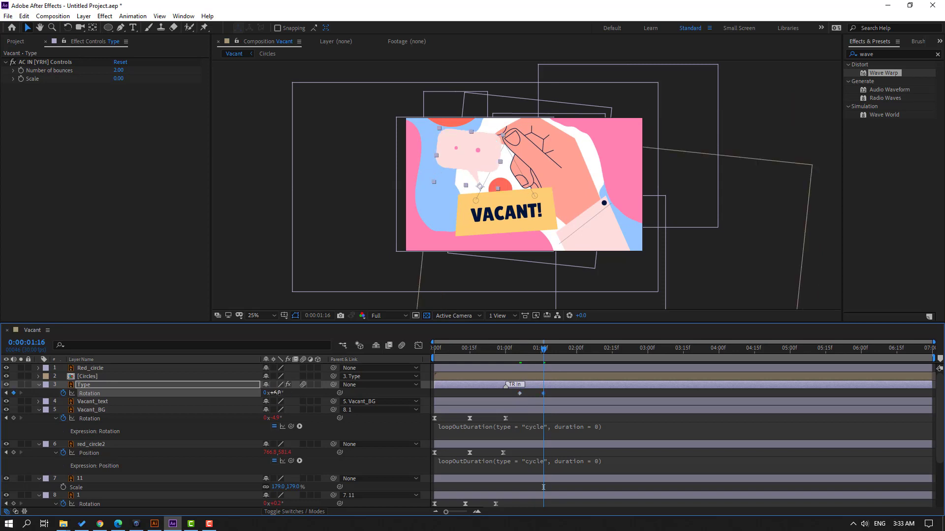
pyautogui.moveTo(543, 488); pyautogui.dragTo(566, 487)
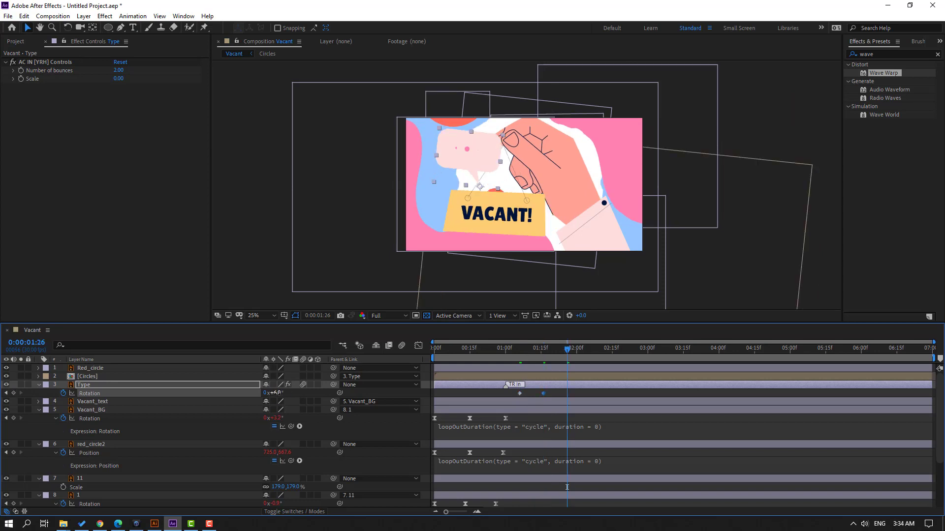
pyautogui.write('-6')
pyautogui.press('Return')
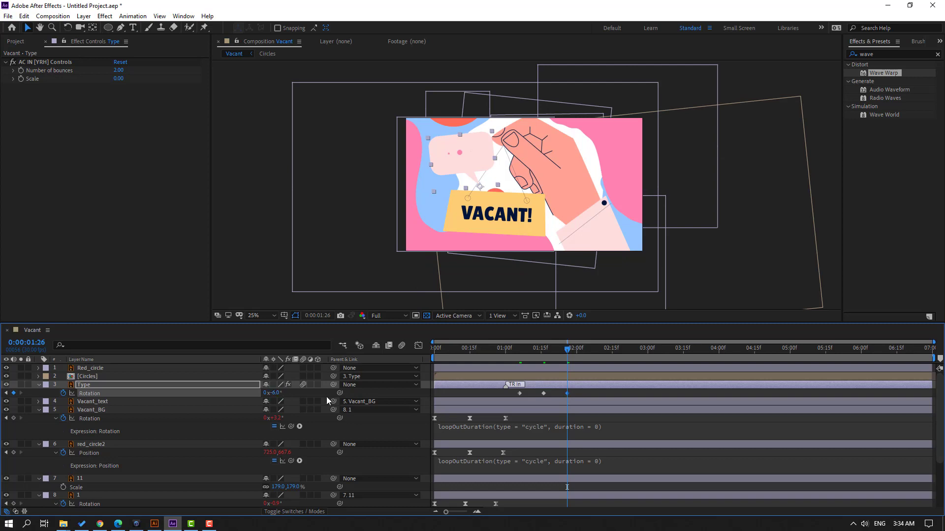
# Apply Easy Ease to the Type layer's three Rotation keyframes and shift them to start at the composition's first frame.
pyautogui.rightClick(520, 394)
pyautogui.moveTo(592, 391)
pyautogui.click(662, 420)
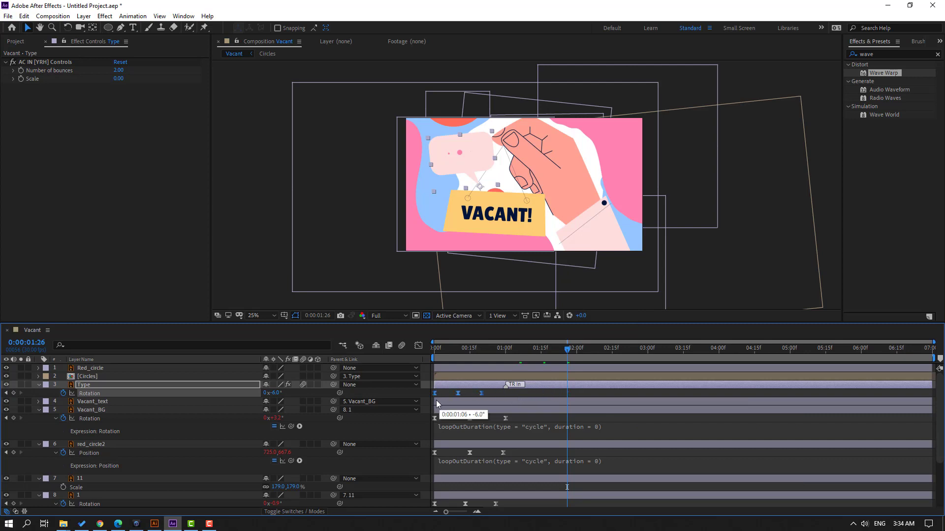
pyautogui.moveTo(436, 400); pyautogui.dragTo(433, 400)
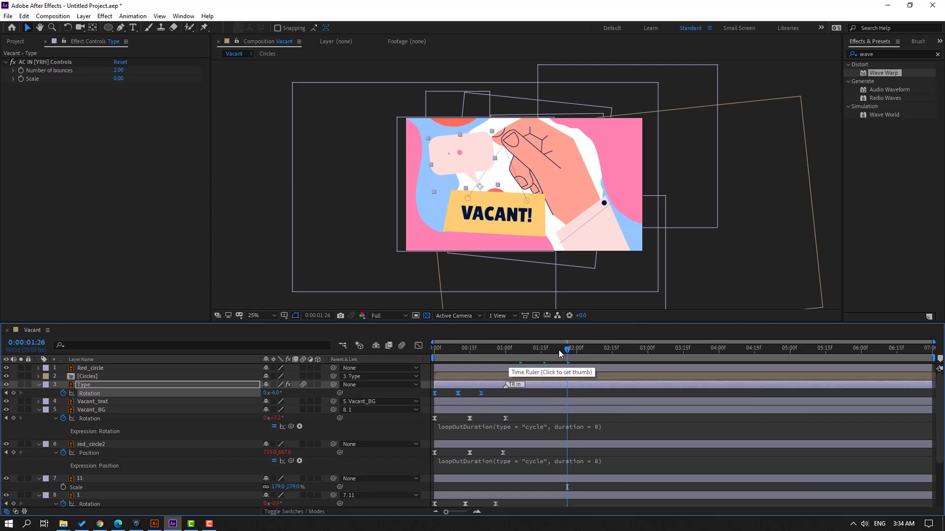
# Add the expression loopOutDuration(type = "cycle", duration = 0) to the Type layer's Rotation and preview from the start.
pyautogui.moveTo(559, 354); pyautogui.dragTo(411, 357)
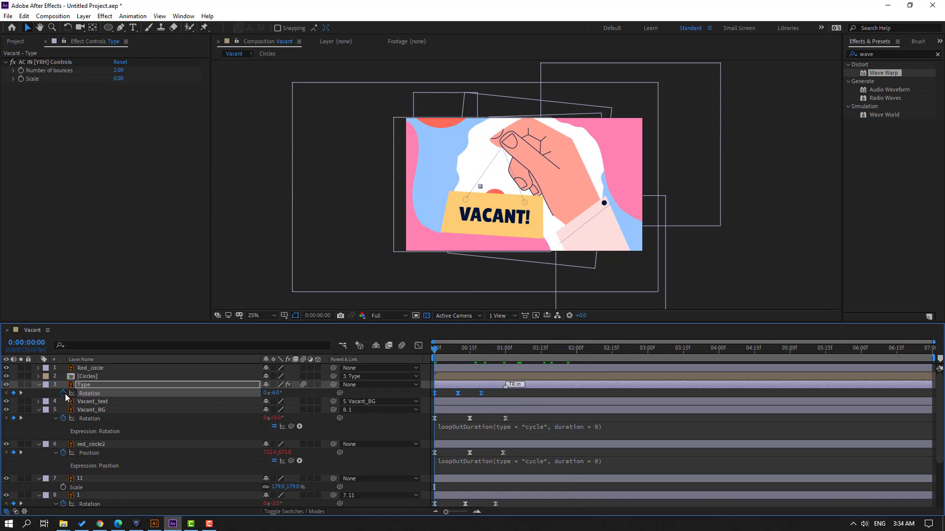
pyautogui.keyDown('alt'); pyautogui.click(63, 393); pyautogui.keyUp('alt')
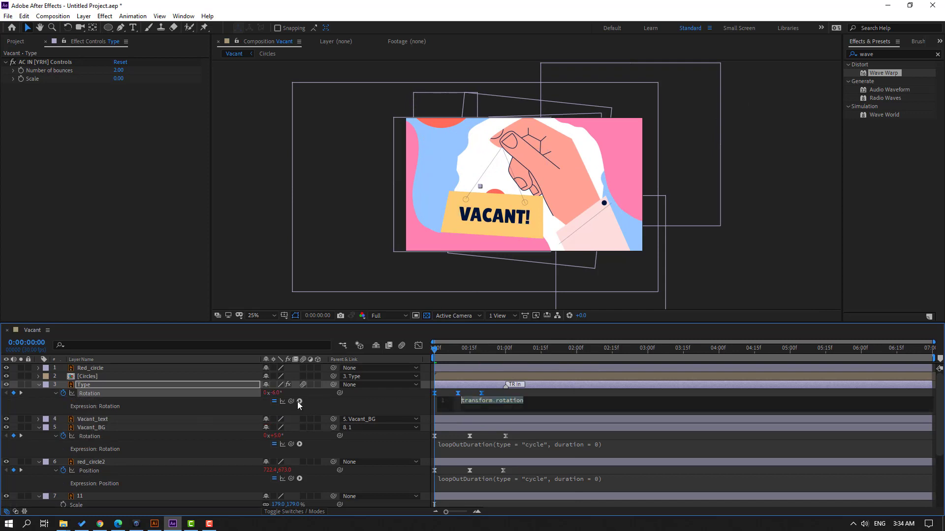
pyautogui.click(299, 401)
pyautogui.moveTo(345, 351)
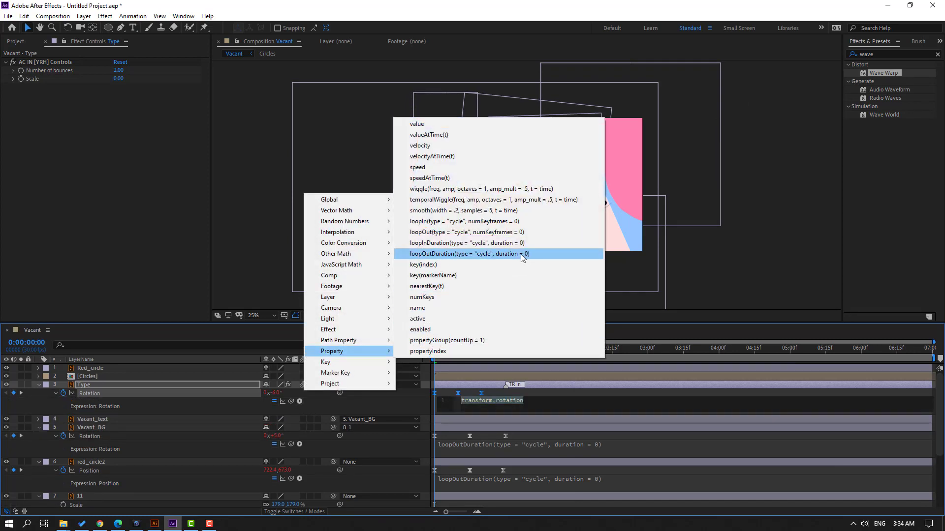
pyautogui.click(546, 256)
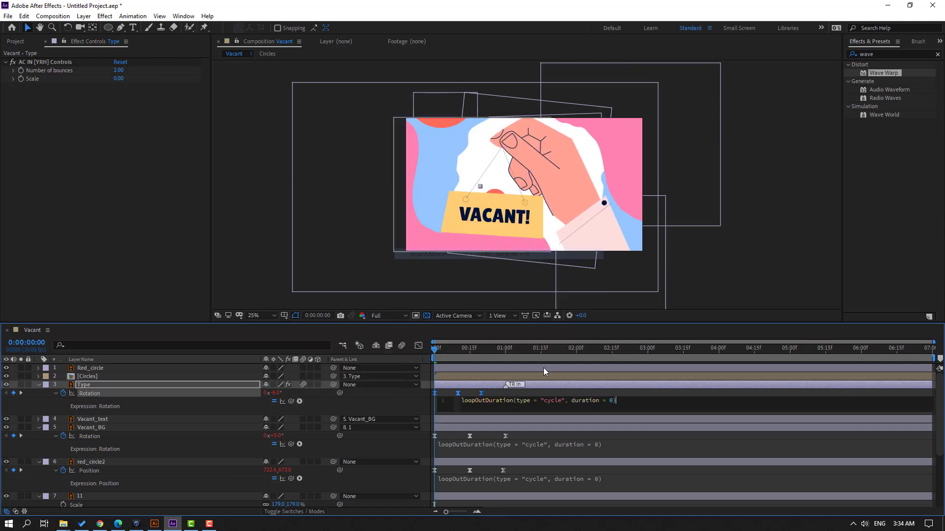
pyautogui.click(794, 395)
pyautogui.press('space')
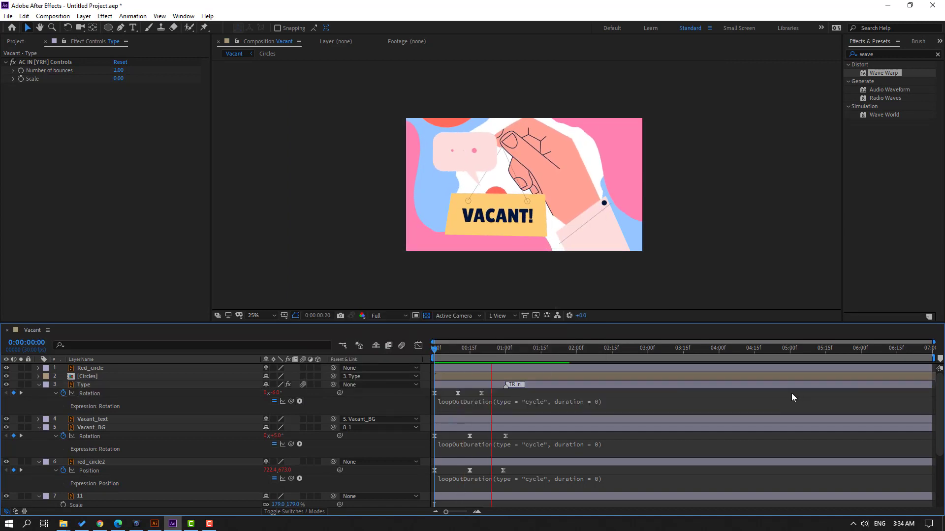